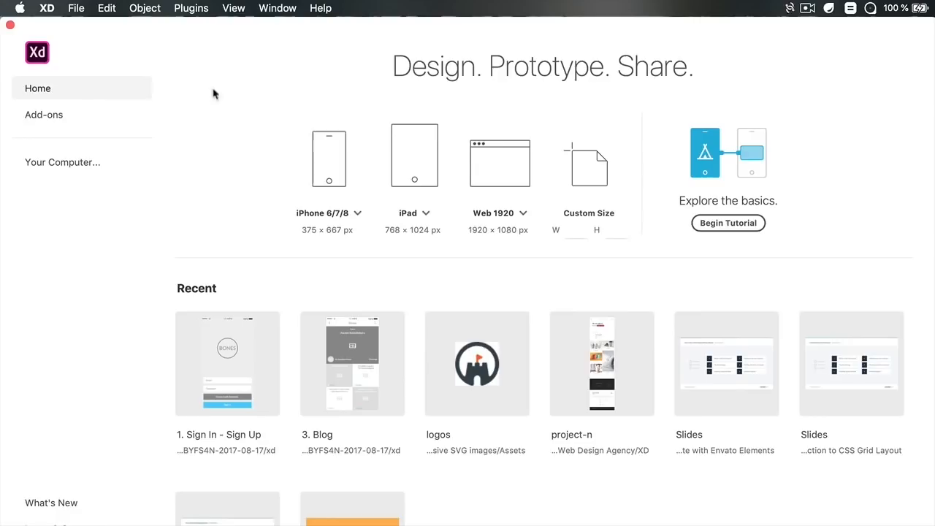
# Open the Add-ons section and look through the Editors' Choice items
pyautogui.click(62, 115)
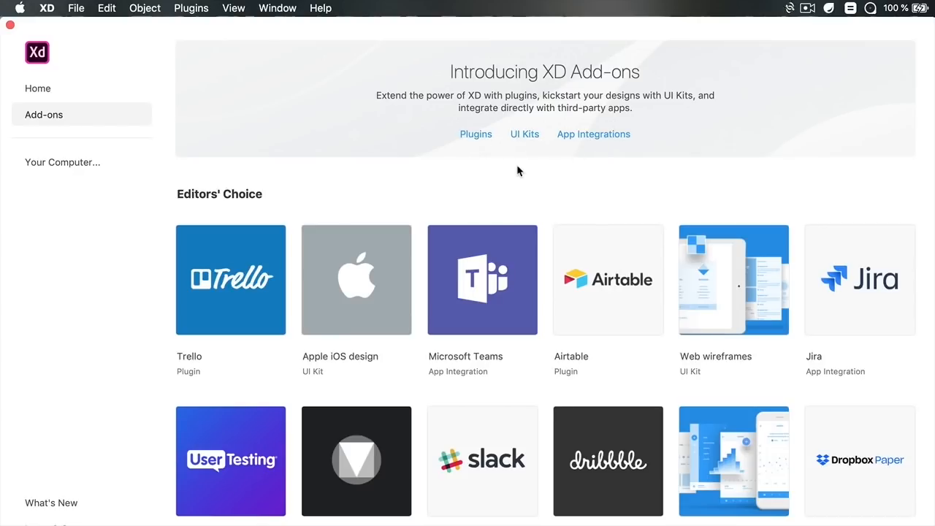
pyautogui.scroll(-3, 517, 164)
pyautogui.scroll(2, 518, 165)
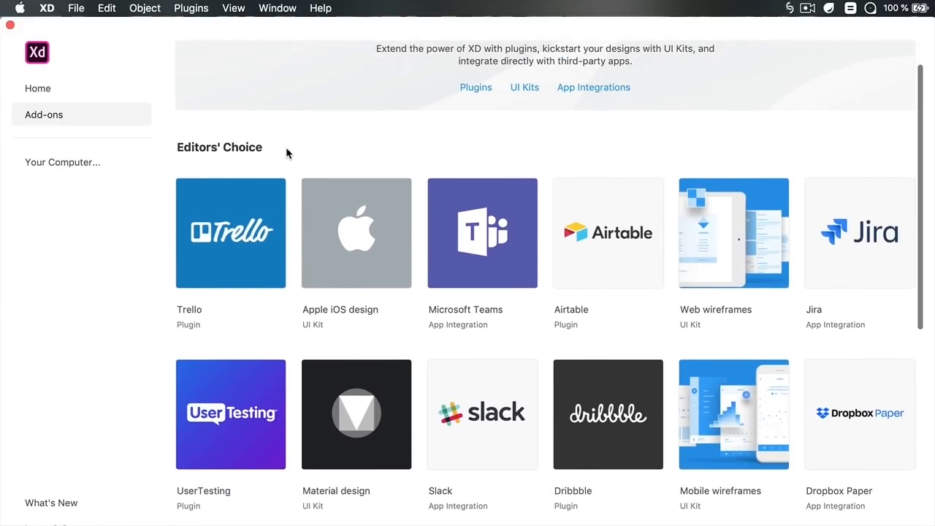
pyautogui.scroll(-2, 286, 153)
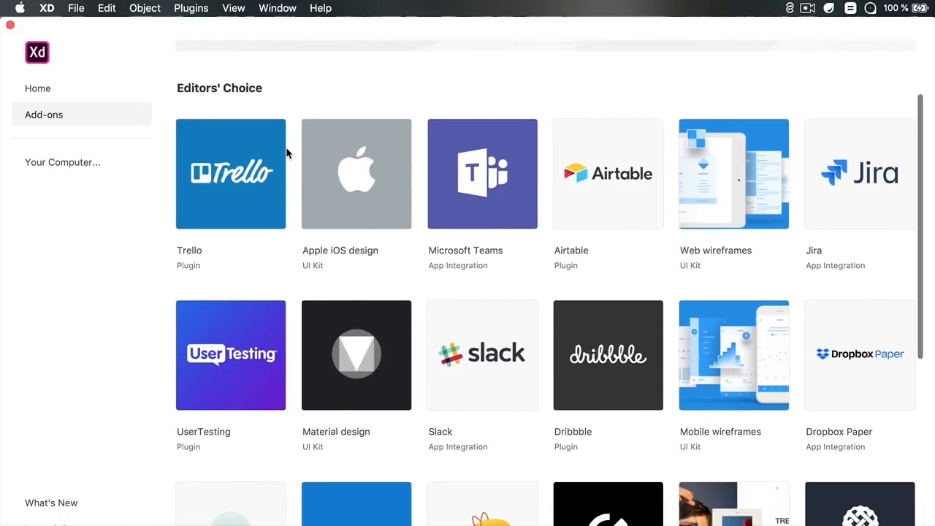
pyautogui.scroll(-6, 286, 153)
pyautogui.scroll(10, 288, 153)
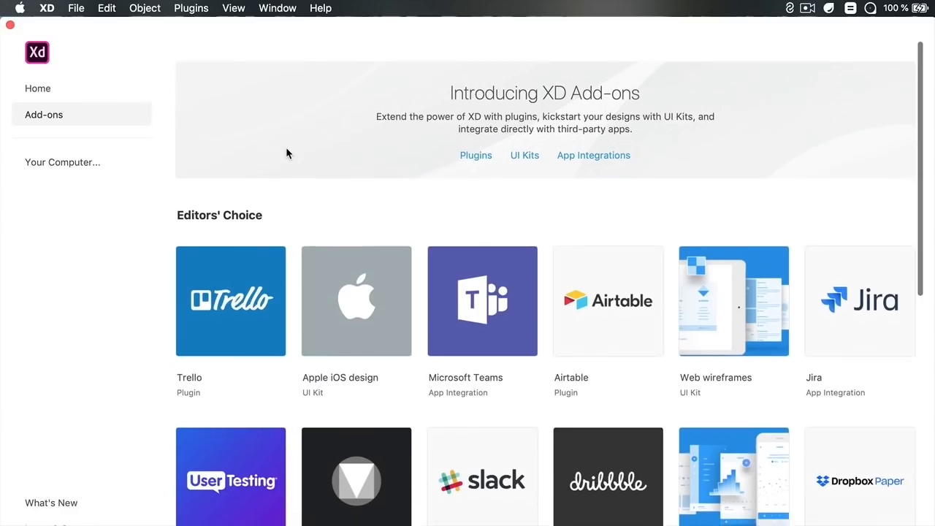
# View the Trello plugin details and the full plugins list, closing each dialog
pyautogui.click(253, 286)
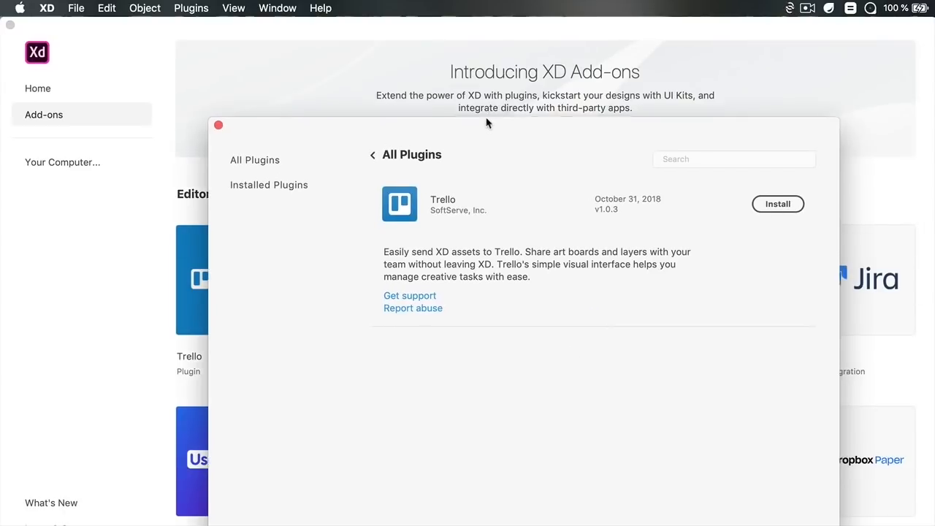
pyautogui.moveTo(488, 123); pyautogui.dragTo(459, 62)
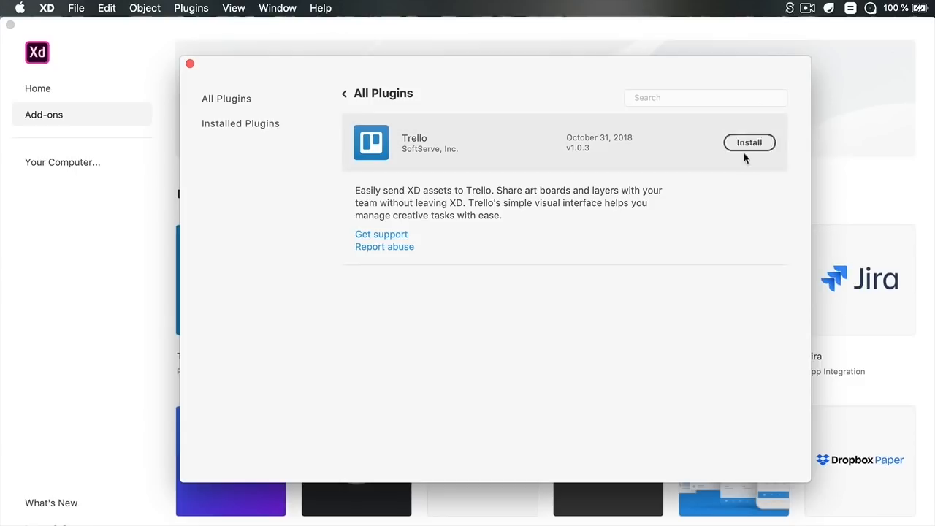
pyautogui.click(189, 66)
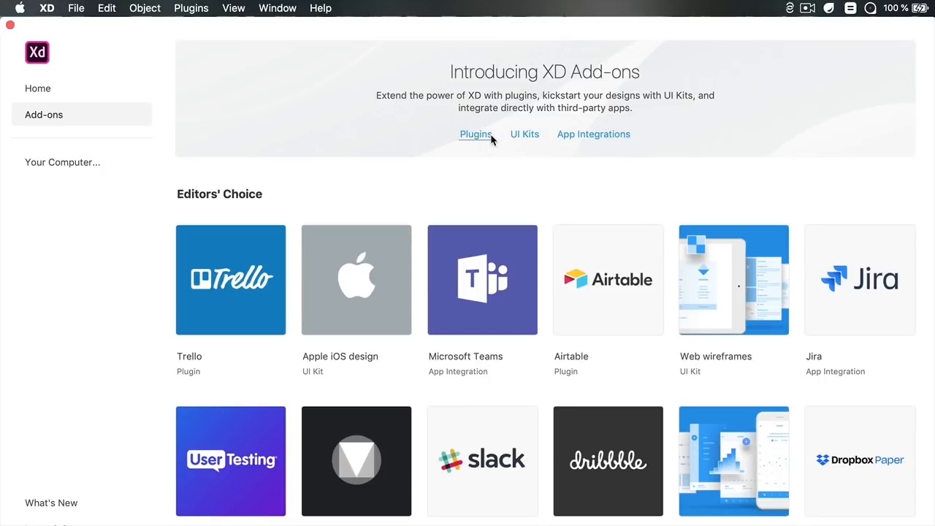
pyautogui.click(479, 136)
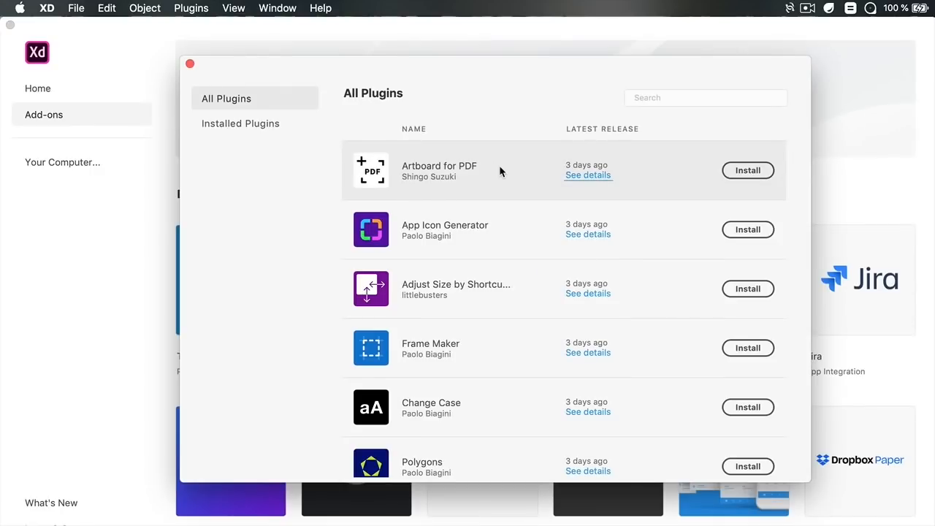
pyautogui.click(190, 65)
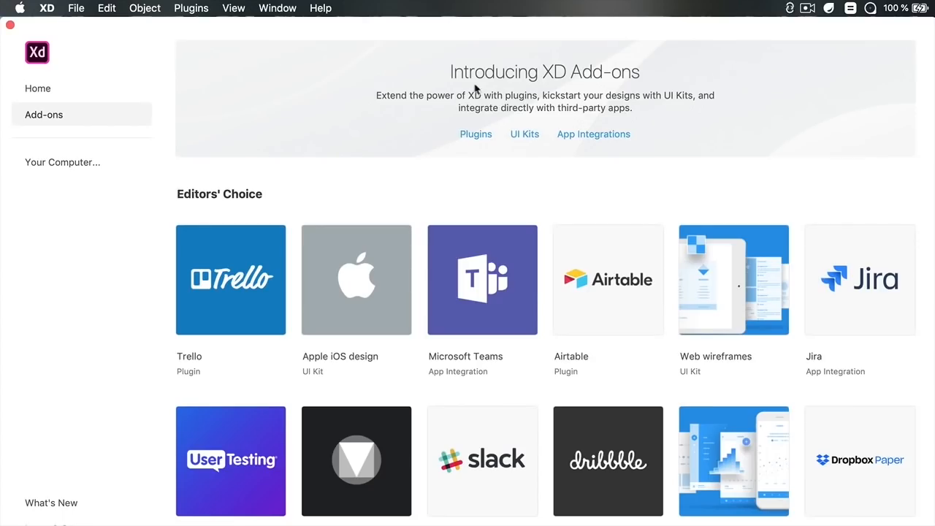
# Open the UI Kits resources web page and examine the platform design kits
pyautogui.click(527, 134)
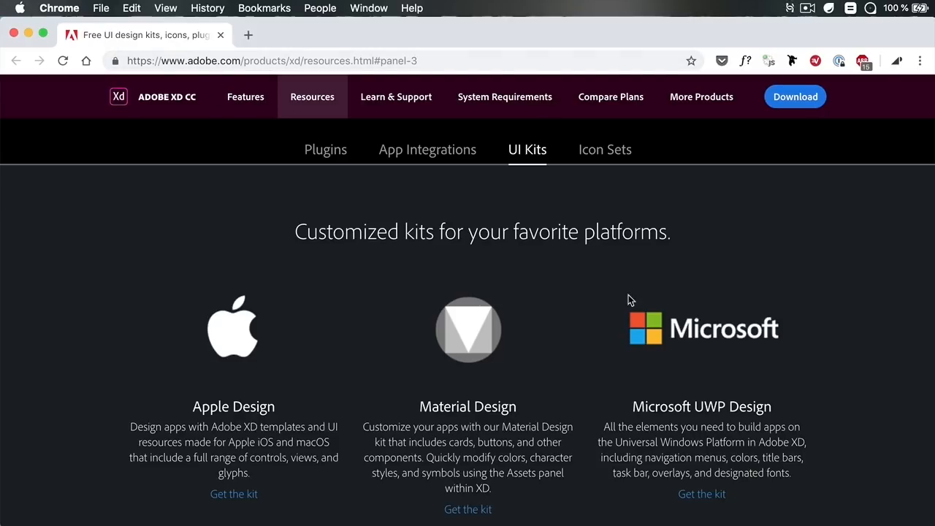
pyautogui.scroll(-2, 548, 225)
pyautogui.scroll(-8, 548, 225)
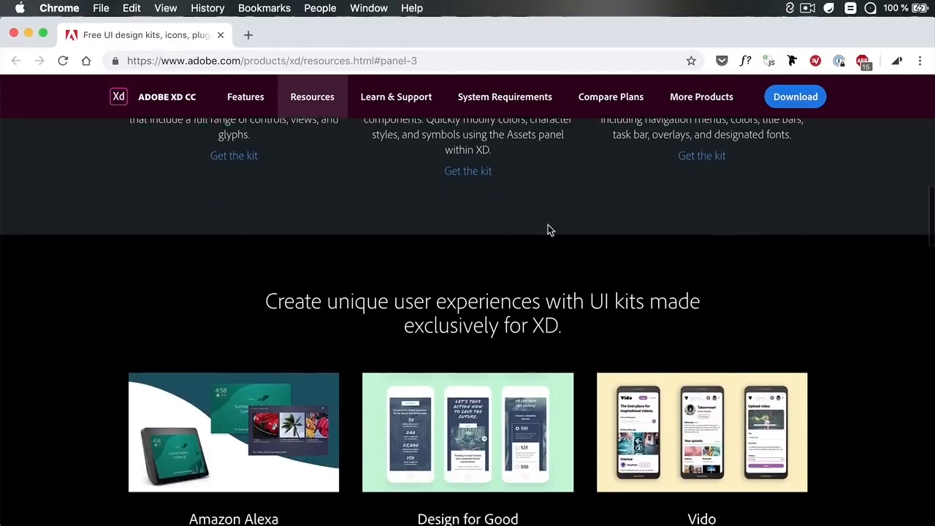
pyautogui.scroll(-10, 548, 224)
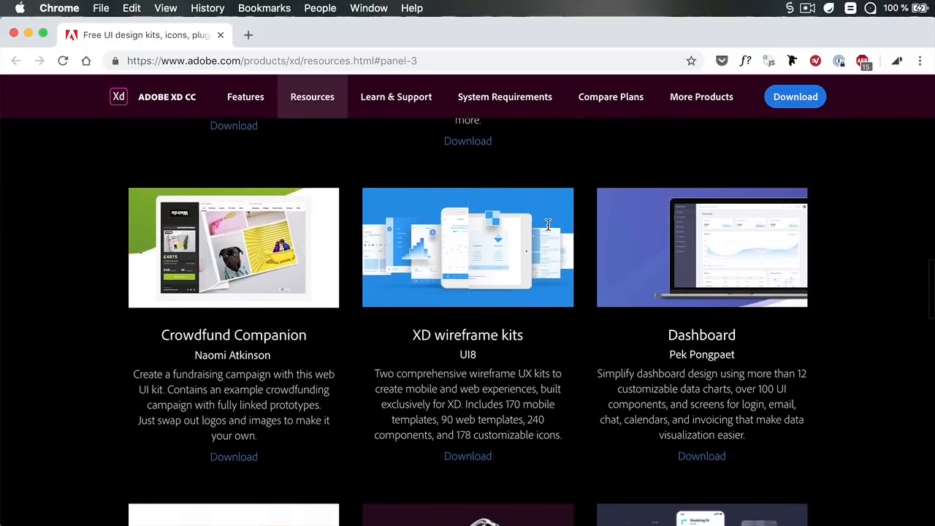
pyautogui.scroll(20, 548, 224)
pyautogui.scroll(-5, 547, 224)
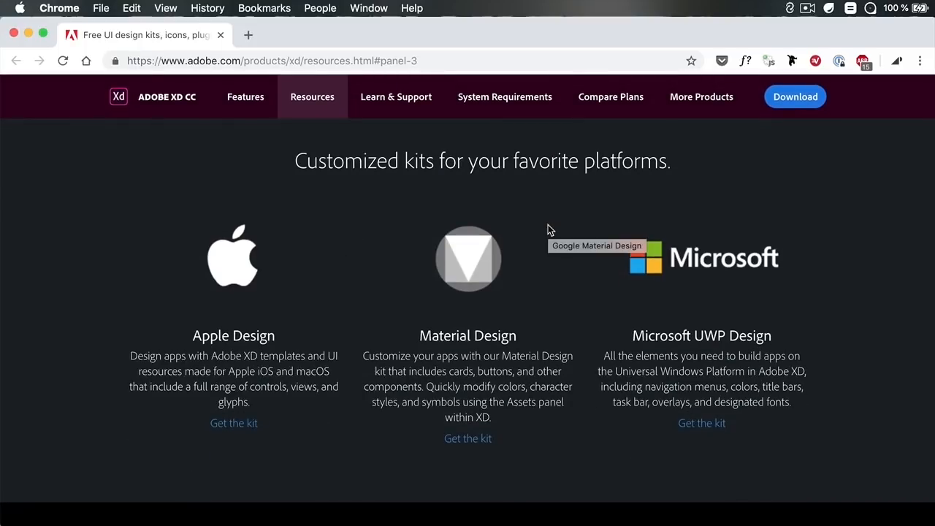
pyautogui.scroll(-8, 547, 224)
pyautogui.scroll(7, 548, 225)
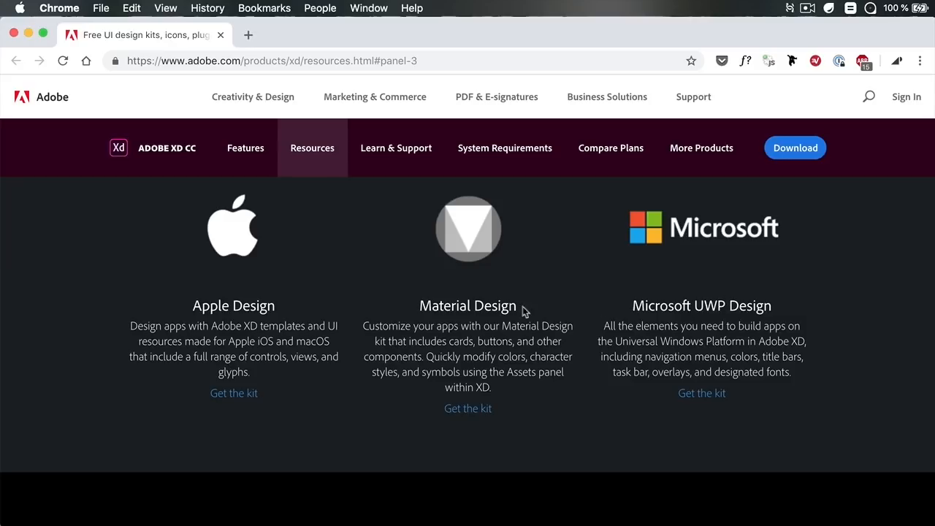
# Scroll through the community UI kits available for download on the resources page
pyautogui.scroll(-10, 531, 311)
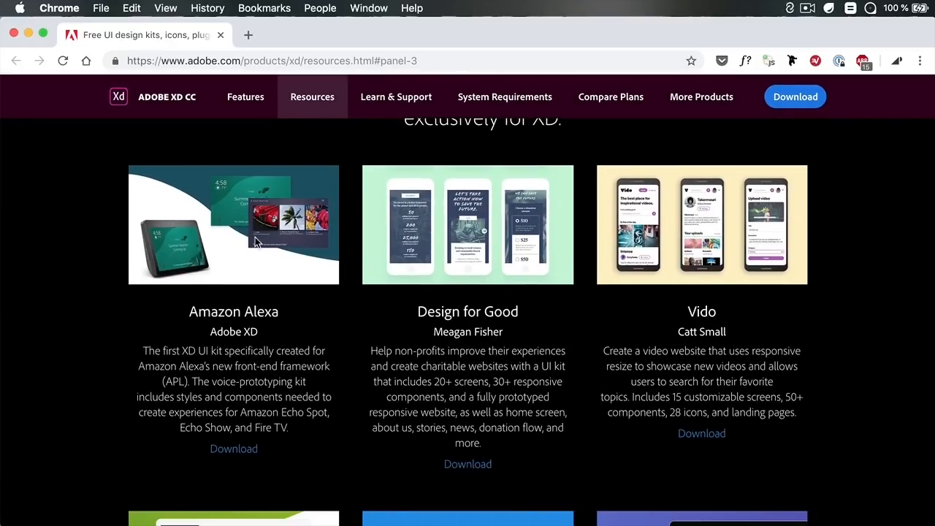
pyautogui.scroll(-10, 626, 394)
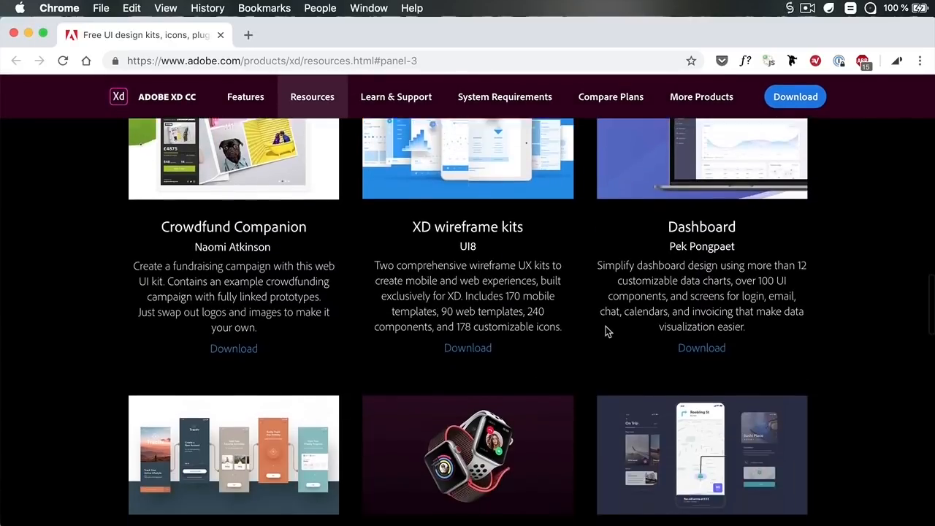
pyautogui.scroll(-10, 606, 329)
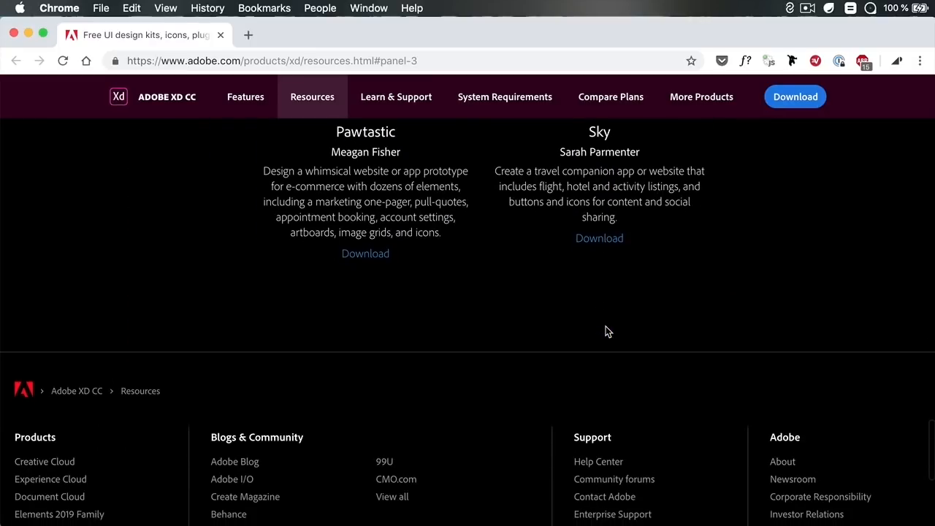
pyautogui.scroll(3, 605, 325)
pyautogui.scroll(8, 606, 326)
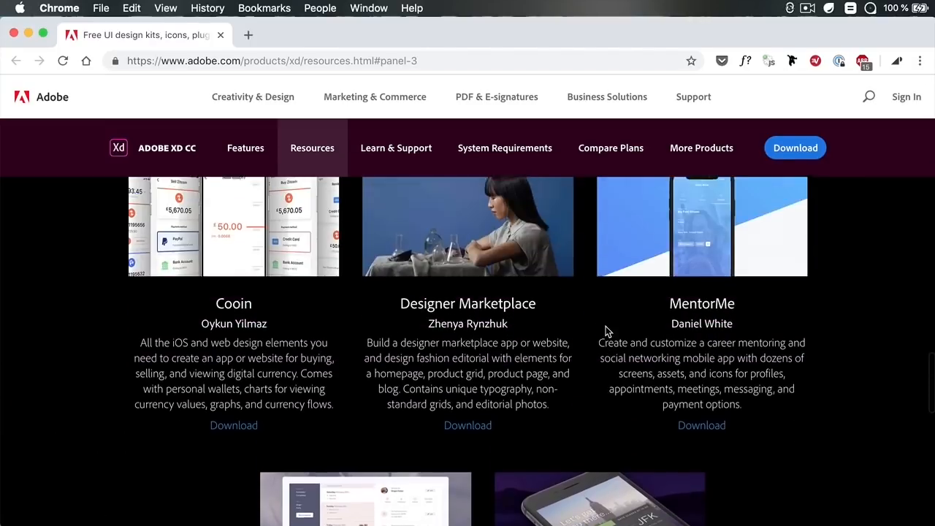
pyautogui.scroll(3, 605, 325)
pyautogui.scroll(10, 606, 325)
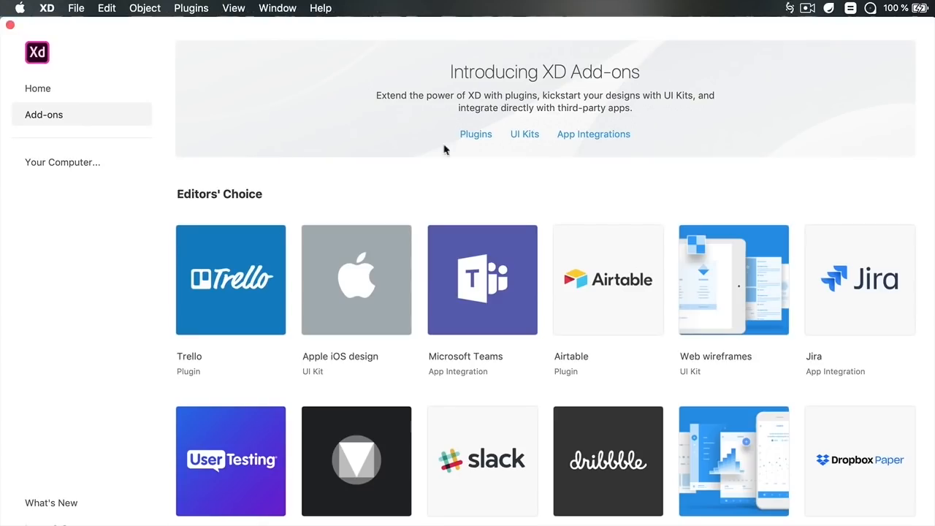
# Open the App Integrations resources page and browse the listed integrations
pyautogui.click(584, 135)
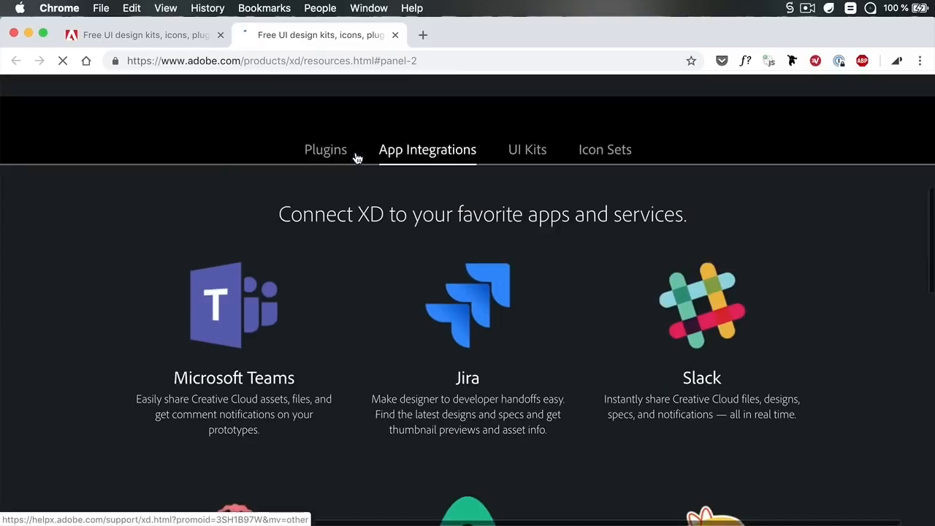
pyautogui.scroll(3, 485, 248)
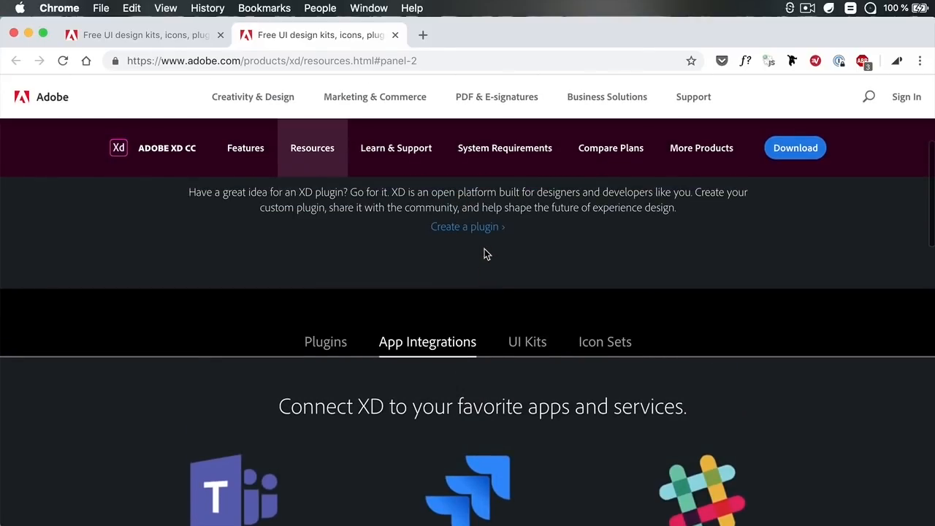
pyautogui.scroll(-1, 484, 248)
pyautogui.scroll(-3, 371, 292)
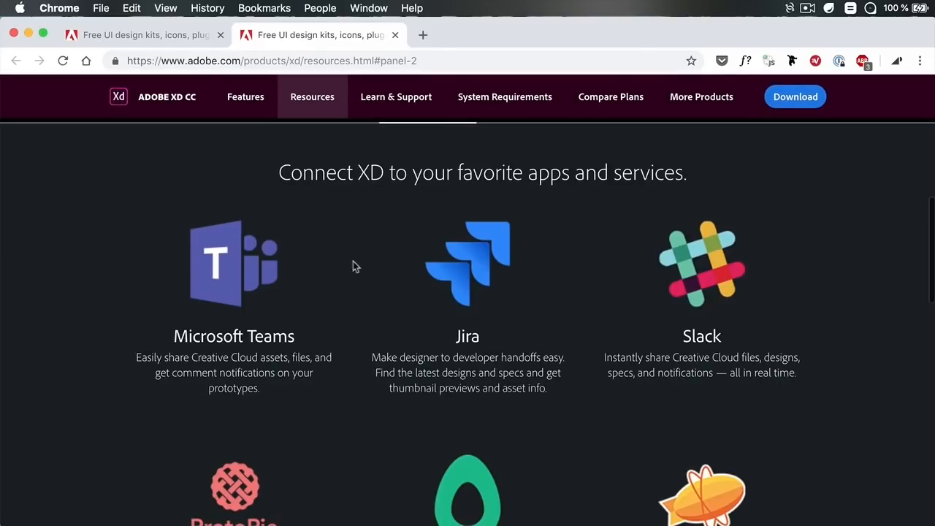
pyautogui.scroll(-1, 550, 298)
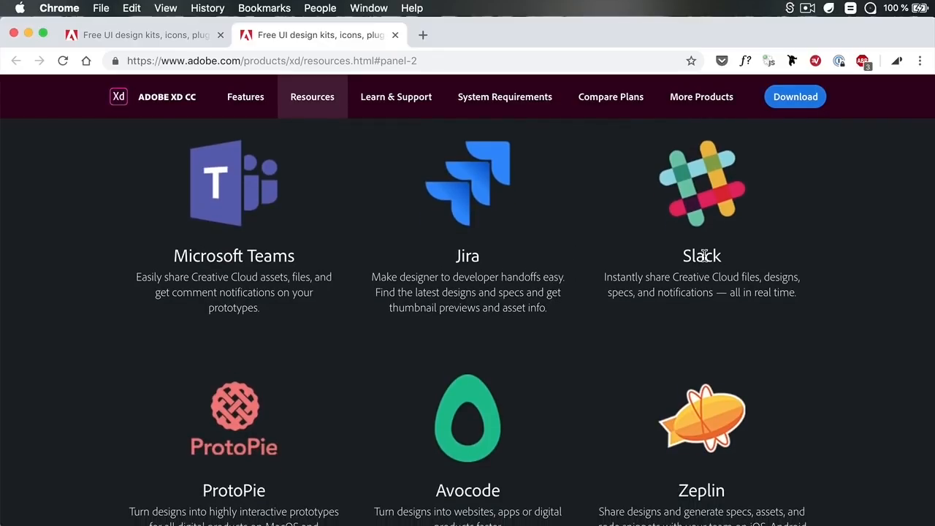
pyautogui.scroll(-5, 733, 259)
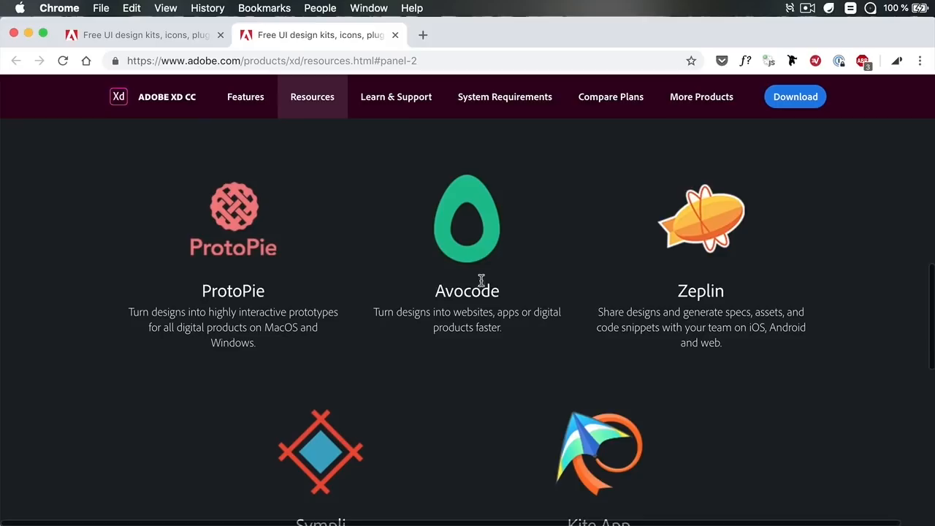
pyautogui.scroll(-2, 674, 277)
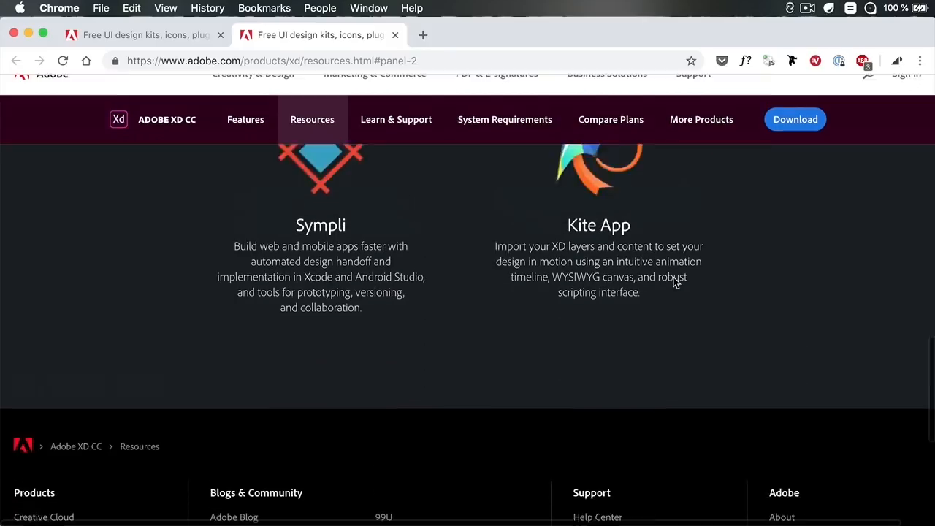
pyautogui.scroll(4, 674, 277)
pyautogui.scroll(6, 419, 318)
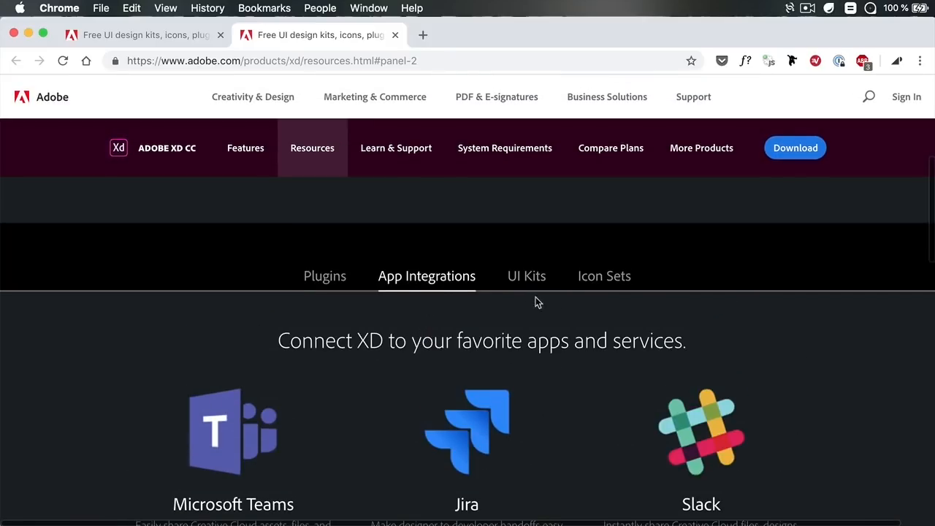
# Switch between the resource page's Plugins, App Integrations, UI Kits and Icon Sets sections and browse the icon kits
pyautogui.click(333, 279)
pyautogui.click(437, 280)
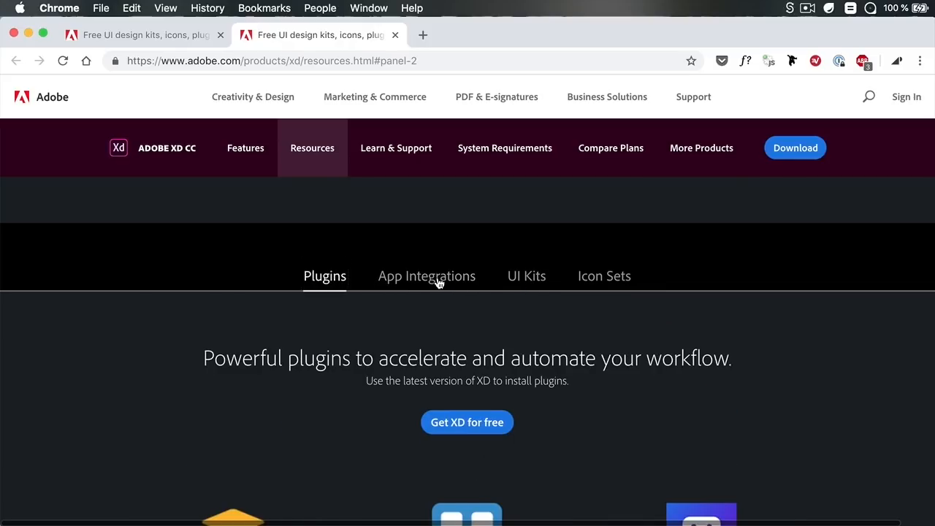
pyautogui.click(534, 284)
pyautogui.click(453, 280)
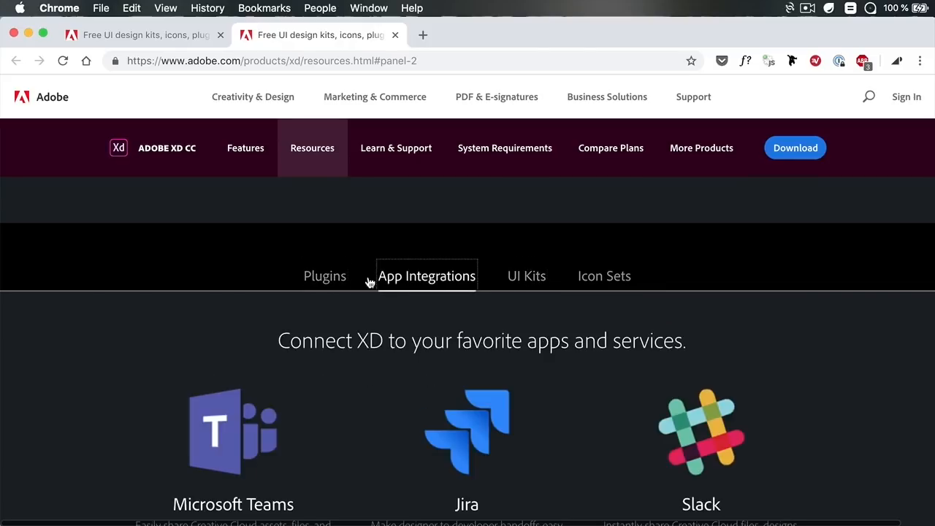
pyautogui.click(340, 280)
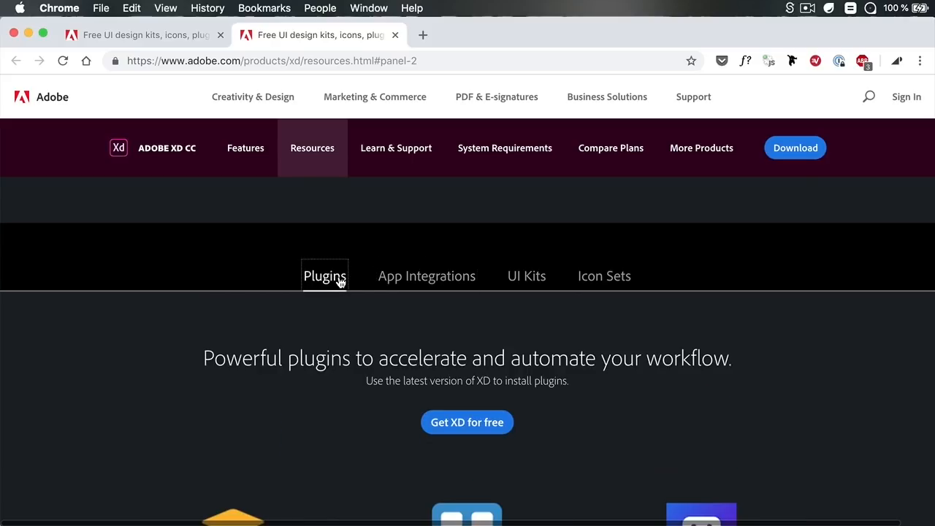
pyautogui.click(591, 278)
pyautogui.scroll(-1, 570, 295)
pyautogui.scroll(-3, 568, 292)
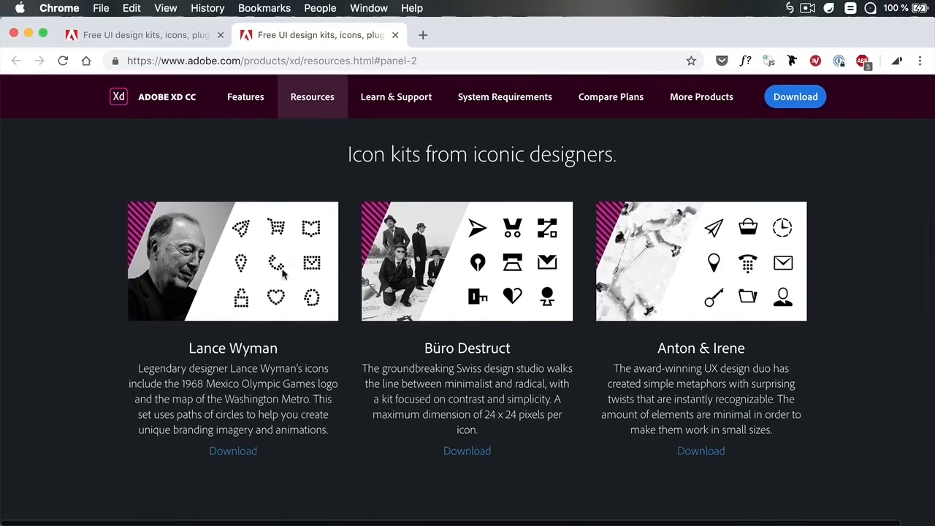
pyautogui.scroll(3, 660, 285)
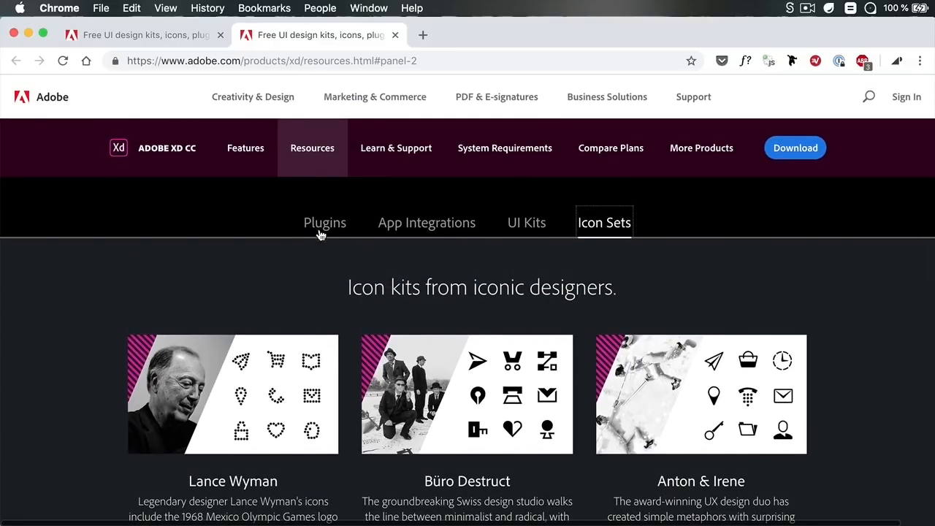
pyautogui.click(322, 225)
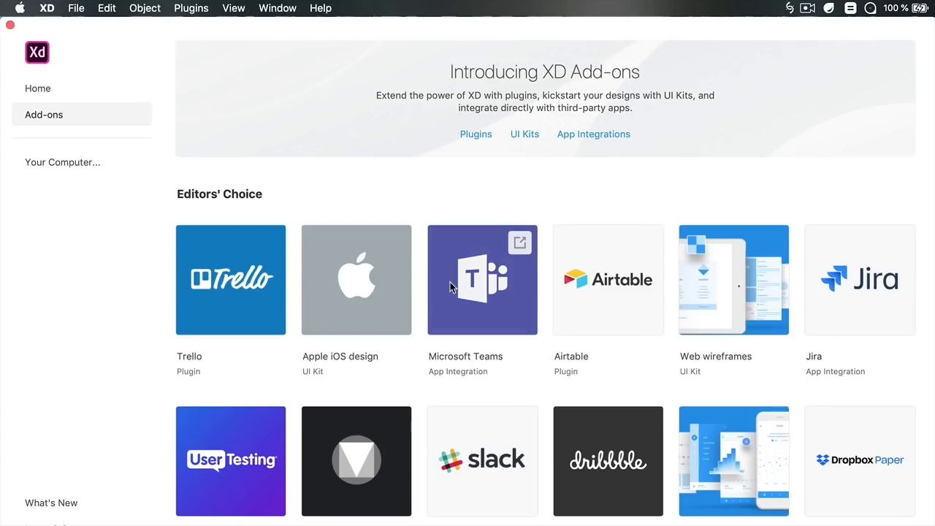
# Open the plugin manager, search for rename, install the Rename It plugin and view its details before closing
pyautogui.click(475, 193)
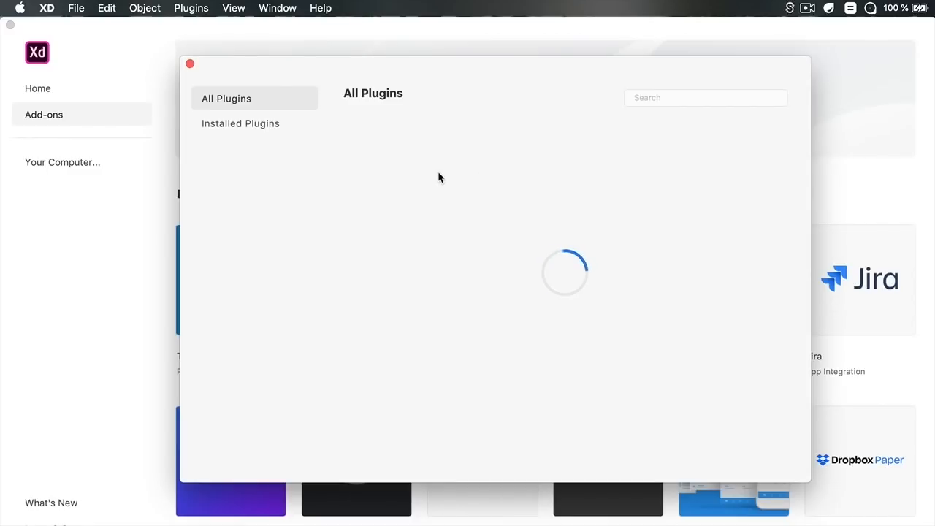
pyautogui.click(271, 128)
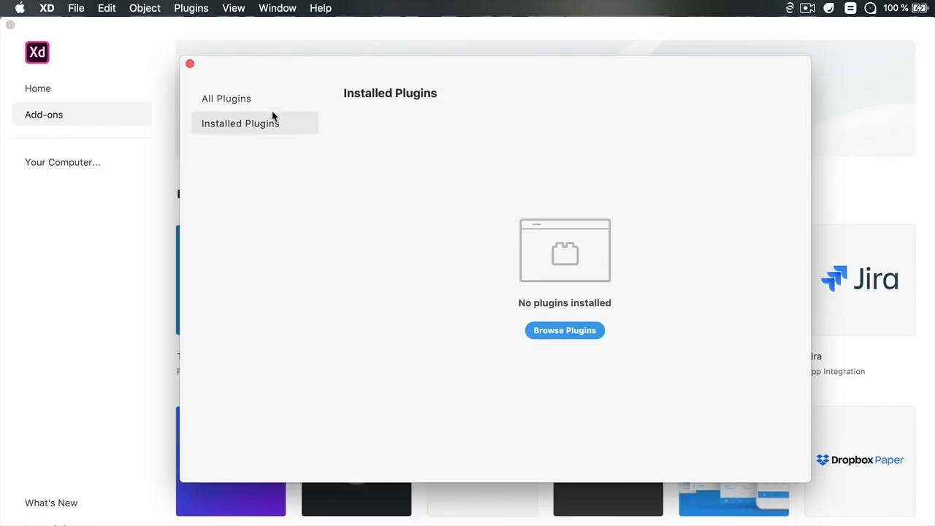
pyautogui.click(271, 102)
pyautogui.click(664, 98)
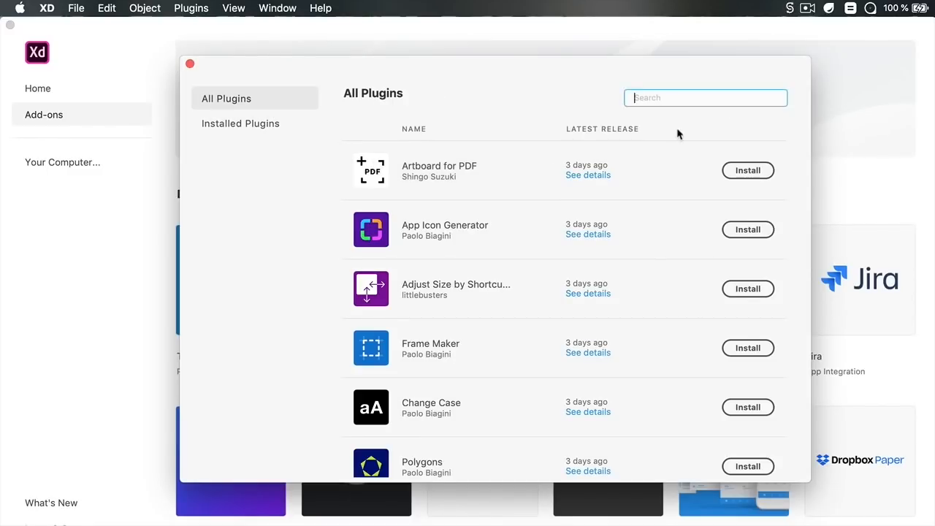
pyautogui.write('rename')
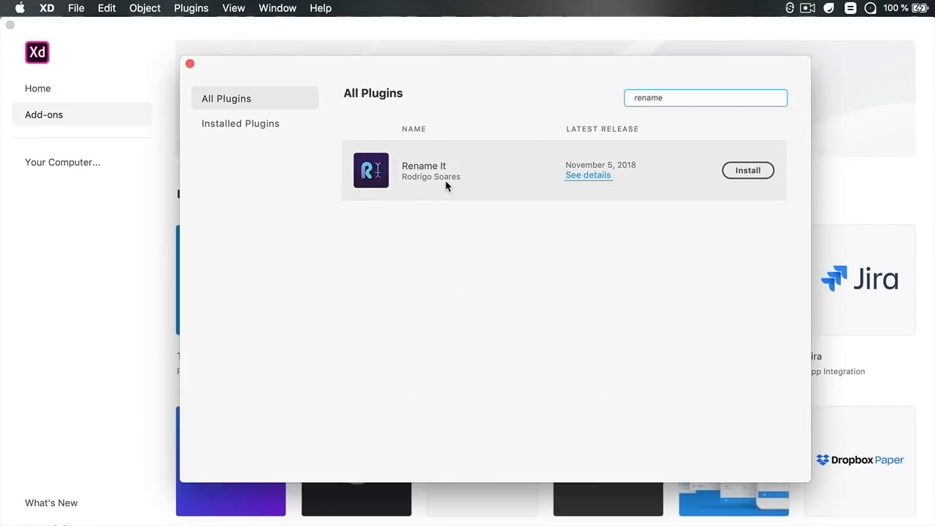
pyautogui.click(748, 170)
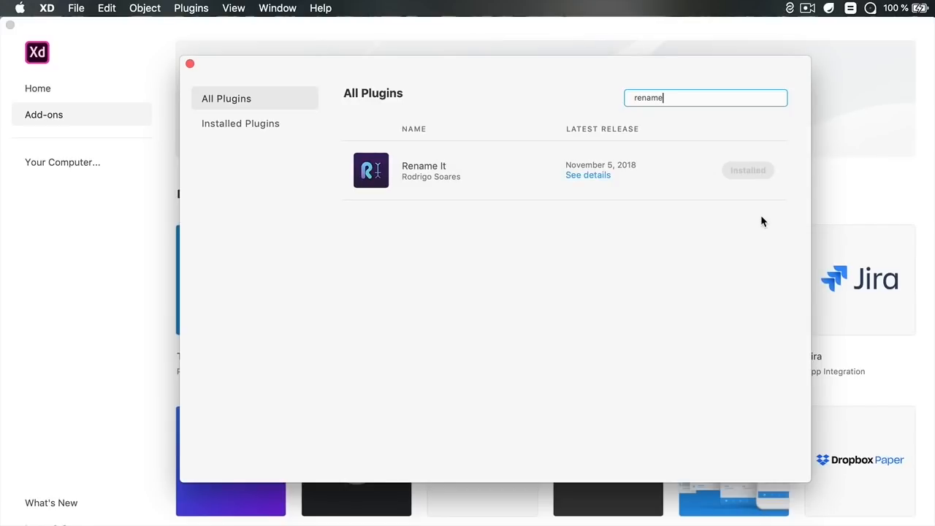
pyautogui.click(595, 175)
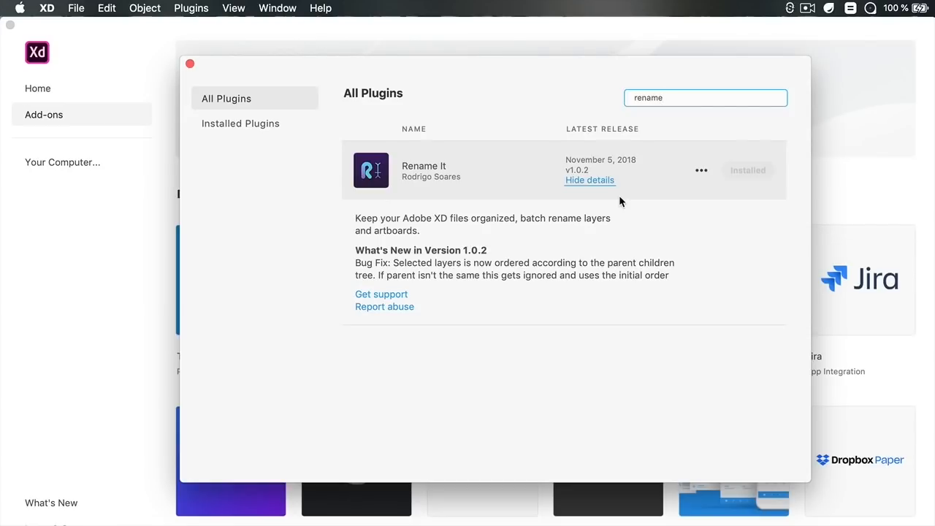
pyautogui.click(190, 63)
# Create a new iPad document and draw two rectangles on its artboard
pyautogui.click(55, 98)
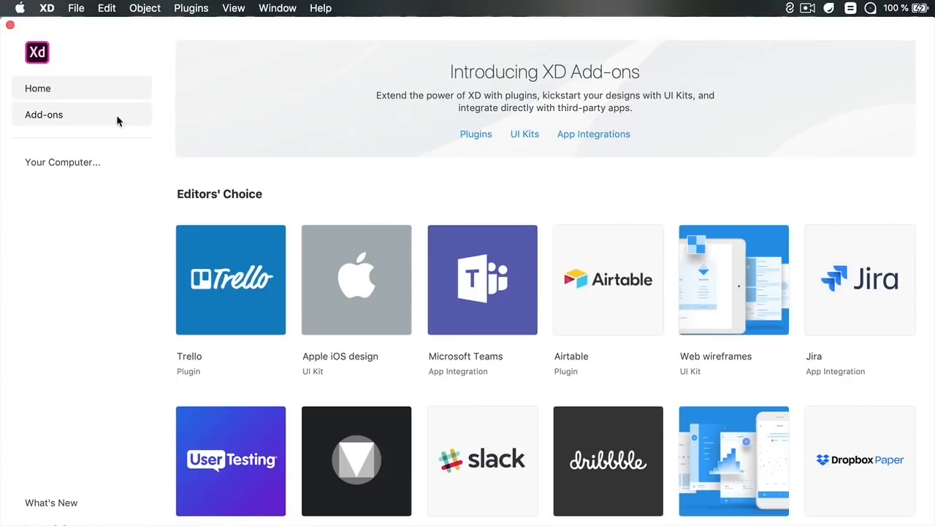
pyautogui.click(416, 159)
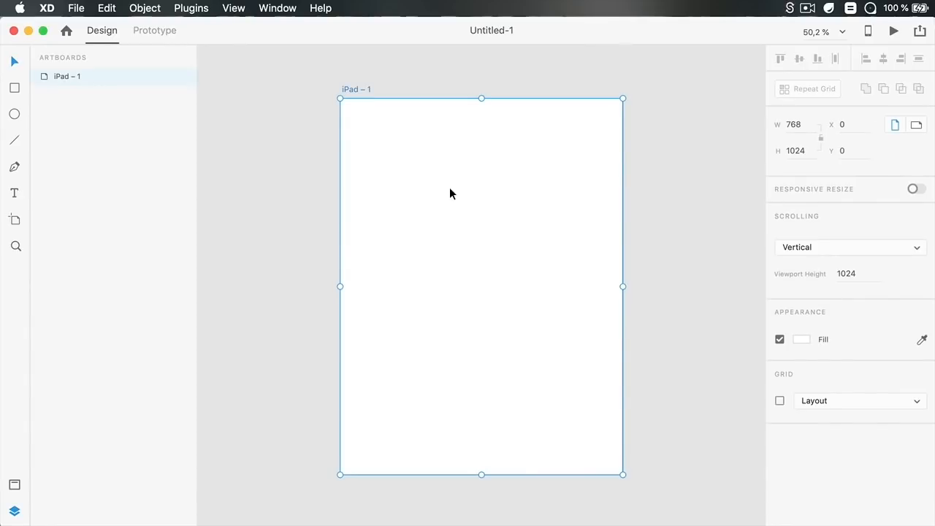
pyautogui.press('r')
pyautogui.moveTo(383, 125); pyautogui.dragTo(464, 193)
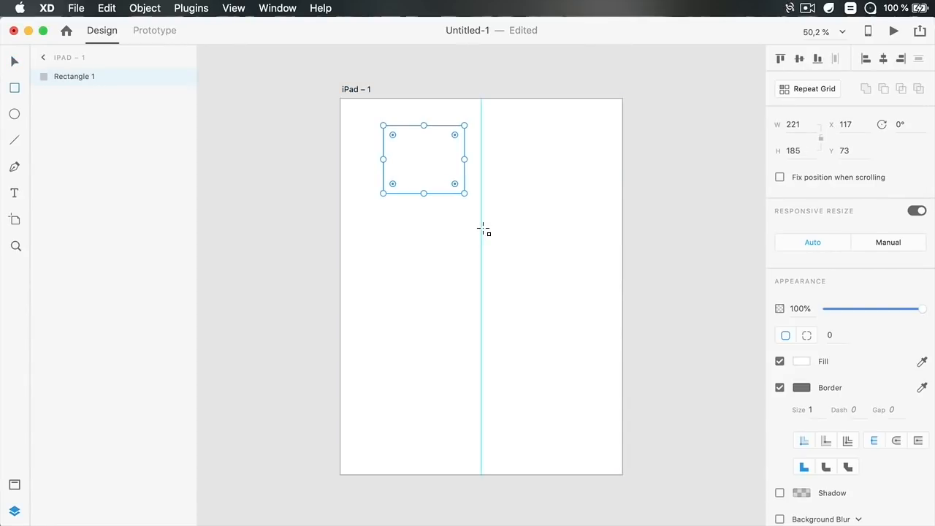
pyautogui.moveTo(542, 198); pyautogui.dragTo(427, 297)
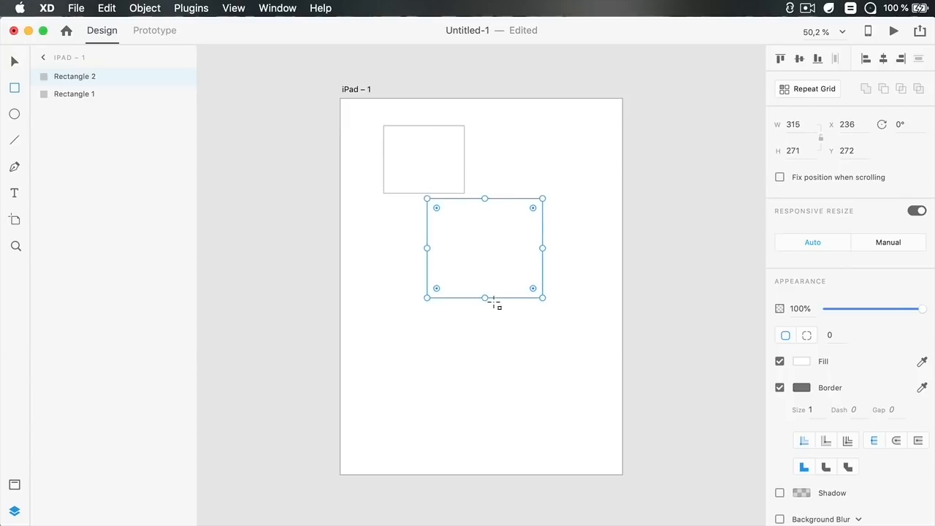
# Add an ellipse, a slanted line and a Hello text label to the artboard
pyautogui.click(14, 114)
pyautogui.moveTo(396, 324); pyautogui.dragTo(532, 428)
pyautogui.click(14, 140)
pyautogui.moveTo(596, 141); pyautogui.dragTo(566, 396)
pyautogui.click(14, 193)
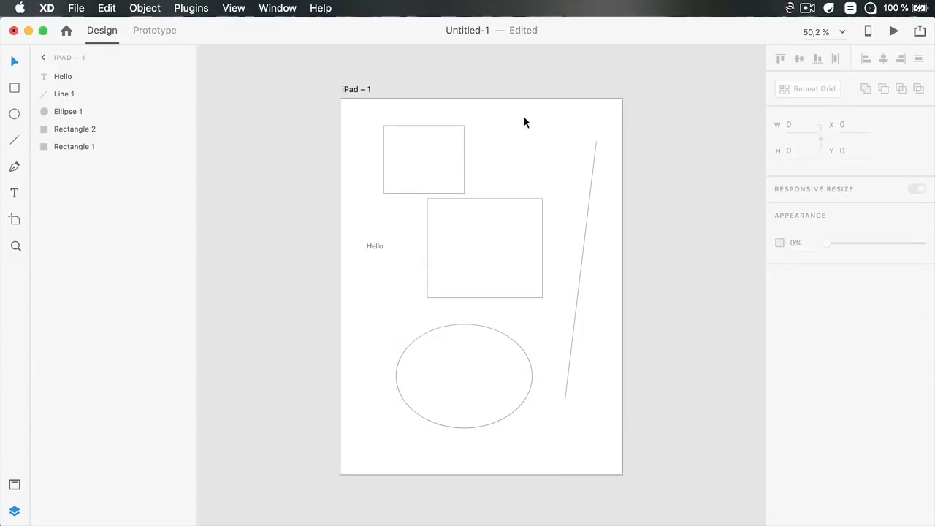
pyautogui.click(429, 147)
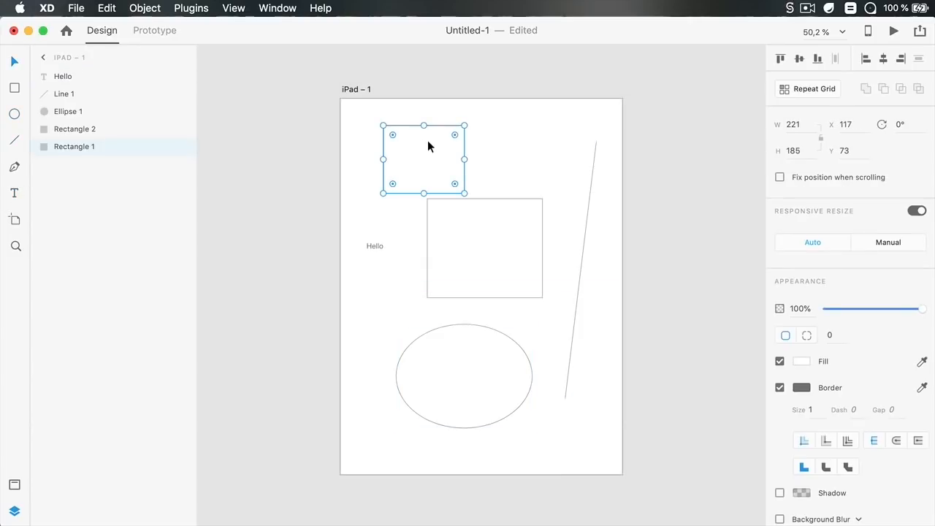
# Select all five objects on the artboard and start Rename It's Rename Selected Layers command
pyautogui.hscroll(-1, 506, 144)
pyautogui.click(512, 127)
pyautogui.hscroll(3, 532, 141)
pyautogui.hscroll(-3, 529, 141)
pyautogui.moveTo(358, 146); pyautogui.dragTo(586, 448)
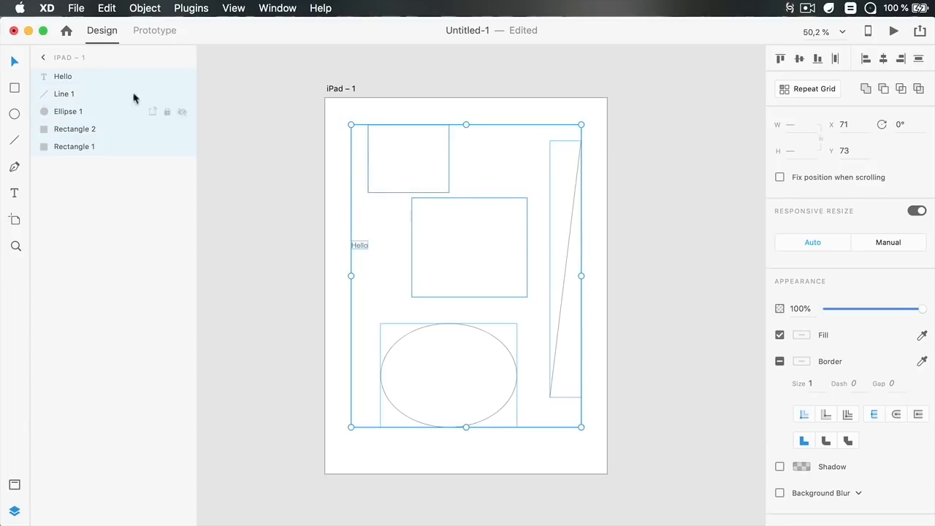
pyautogui.click(198, 11)
pyautogui.moveTo(205, 28)
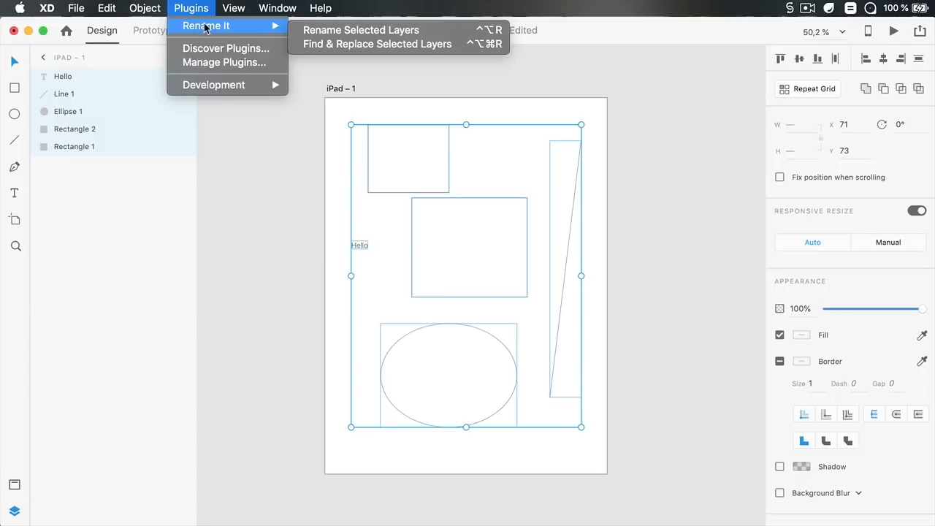
pyautogui.click(383, 30)
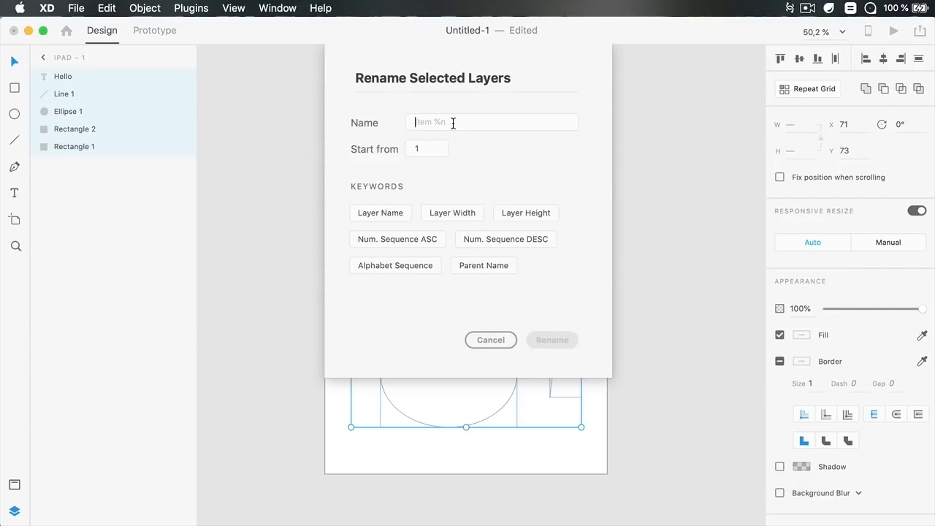
# Rename the selected layers with the pattern Shape%N, using an ascending number sequence
pyautogui.write('Shape')
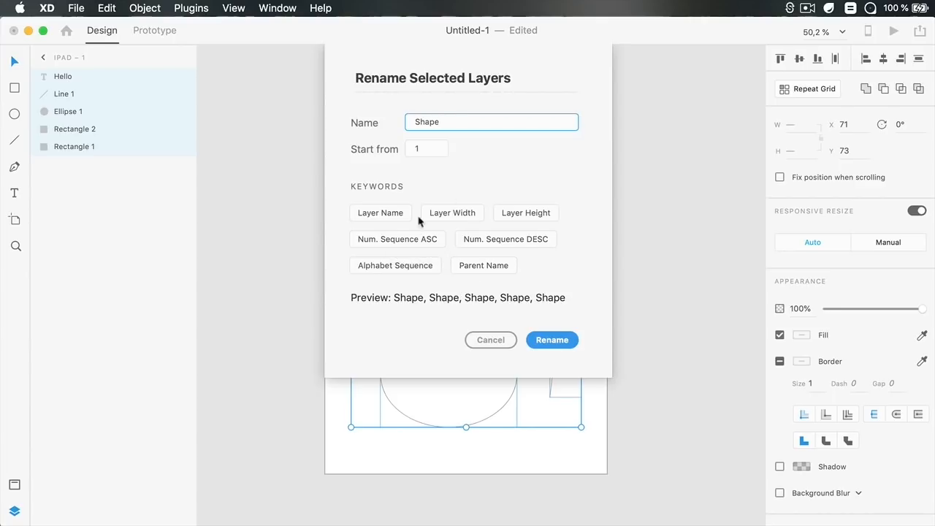
pyautogui.click(414, 244)
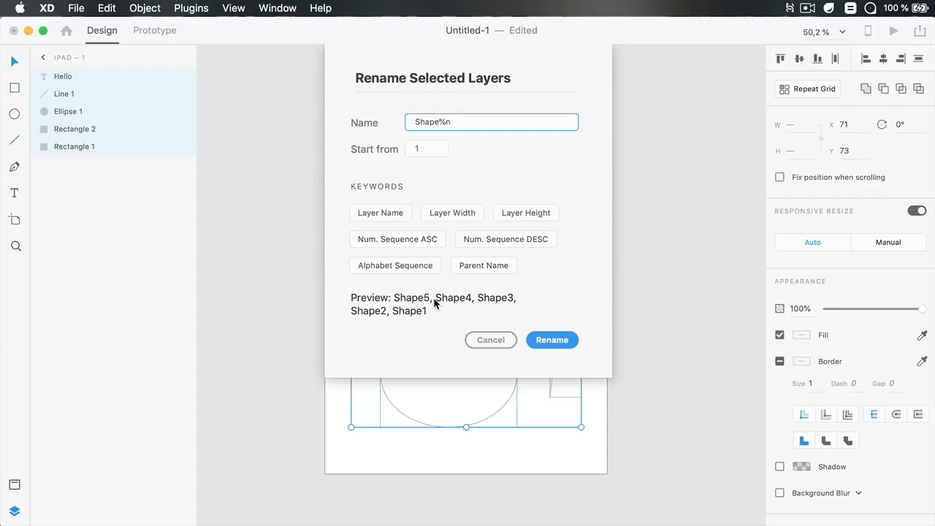
pyautogui.click(495, 241)
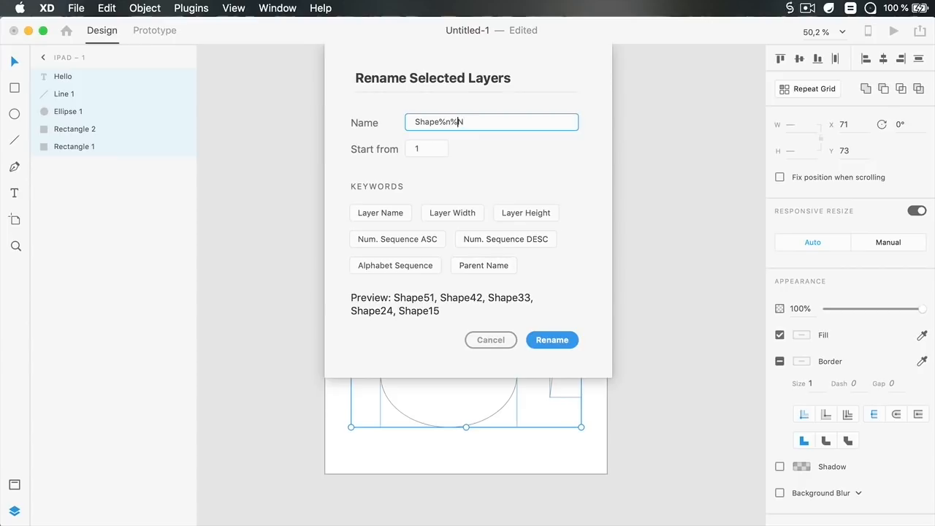
pyautogui.press('BackSpace')
pyautogui.press('BackSpace')
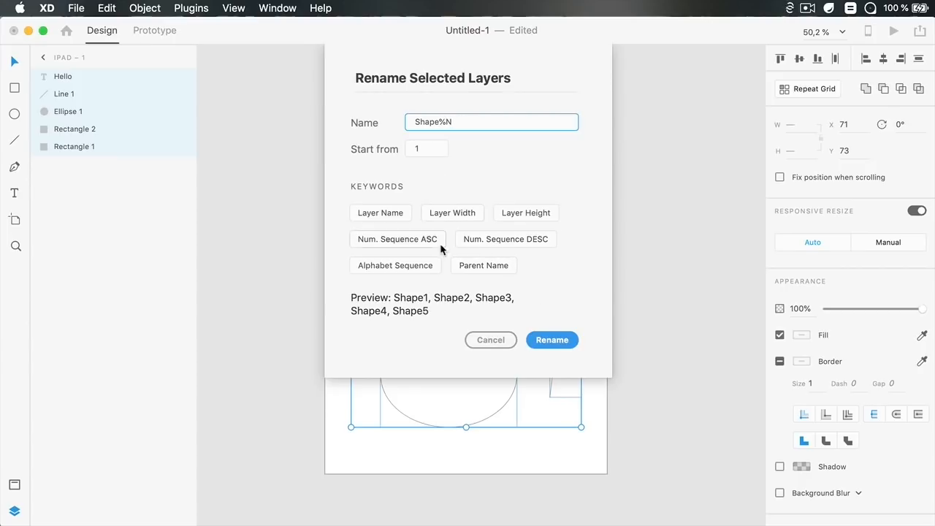
pyautogui.click(553, 341)
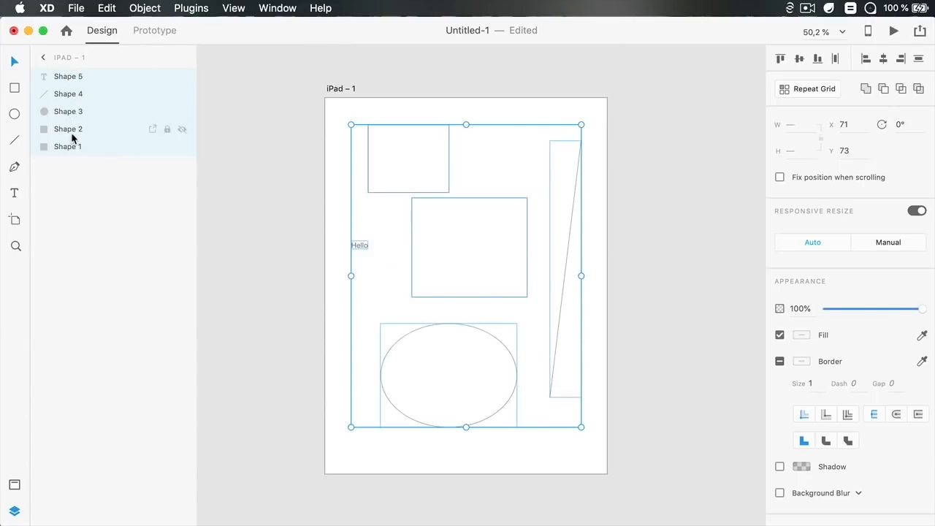
pyautogui.click(672, 158)
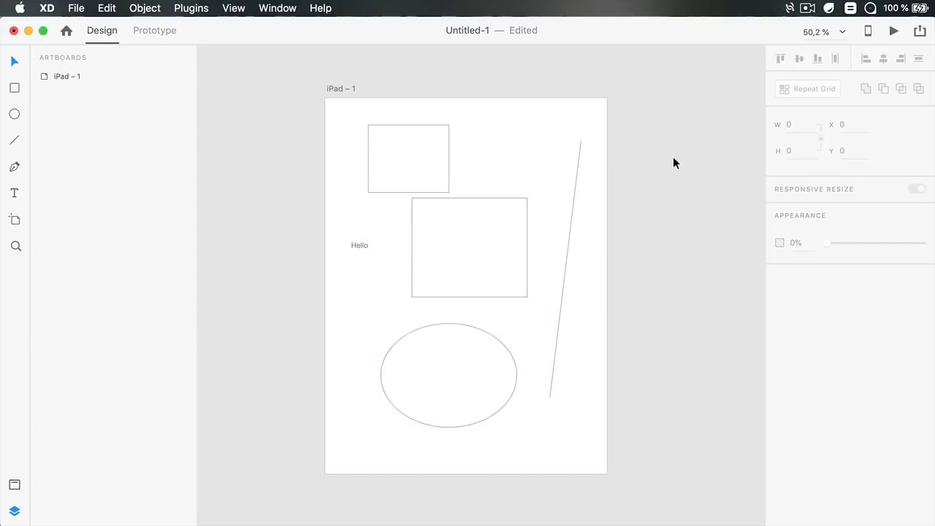
pyautogui.click(191, 8)
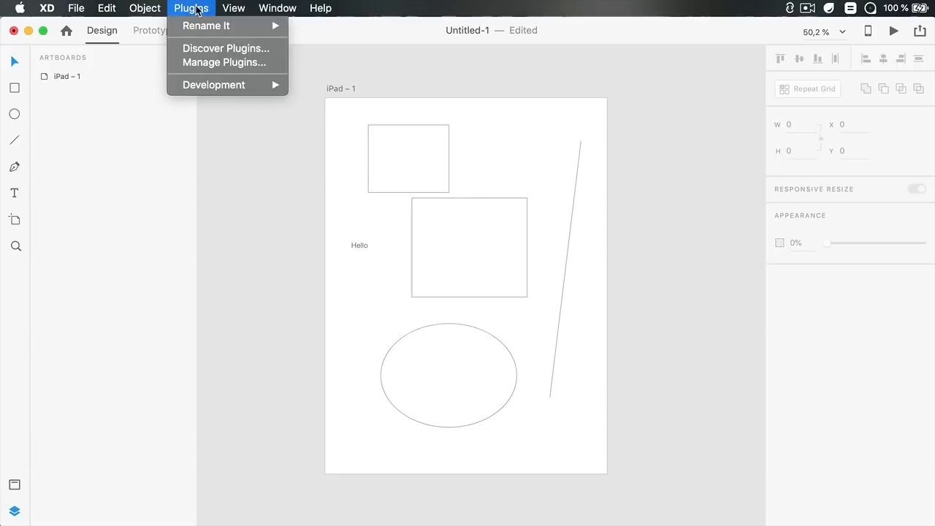
pyautogui.click(263, 151)
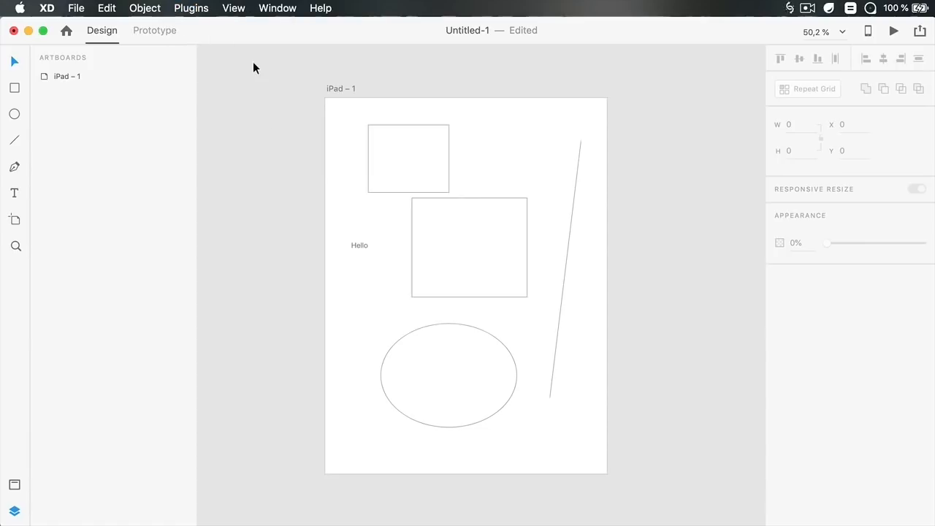
# Open Discover Plugins and scroll through the list of available plugins
pyautogui.click(200, 8)
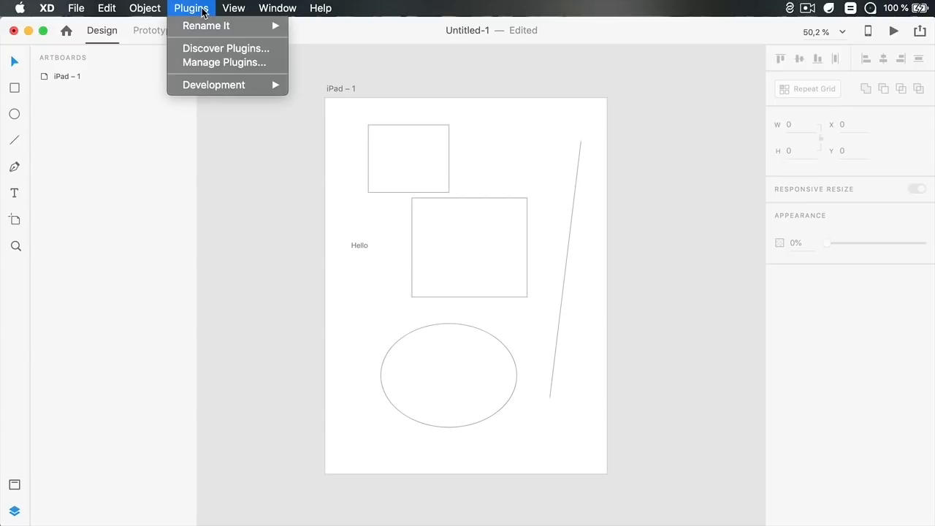
pyautogui.click(205, 47)
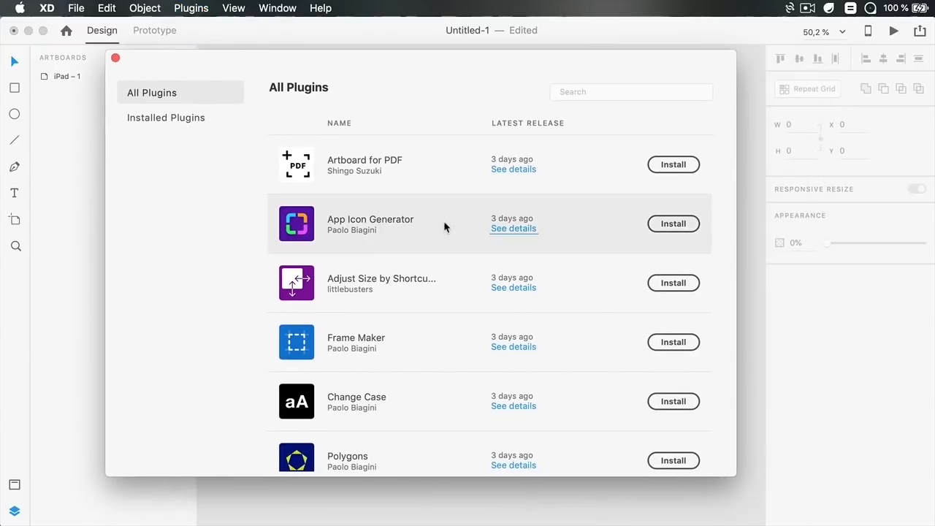
pyautogui.scroll(-10, 465, 216)
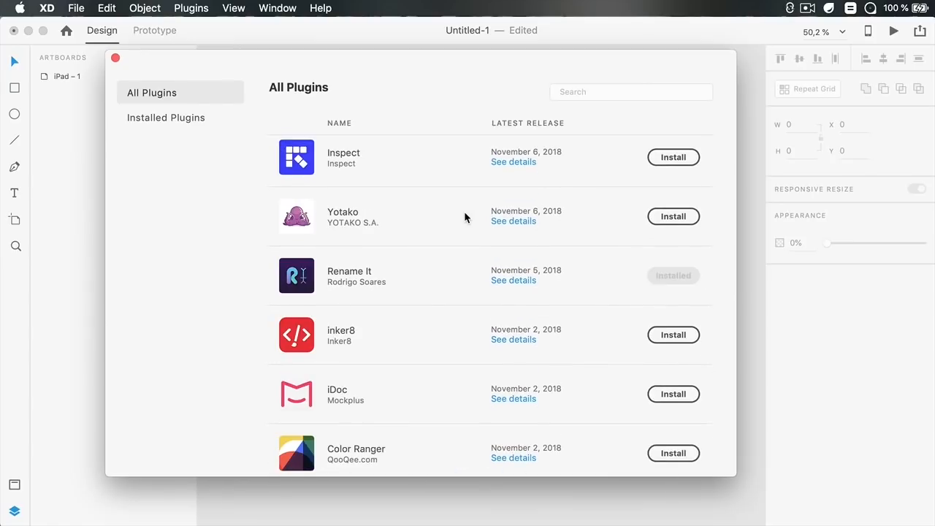
pyautogui.scroll(-20, 464, 217)
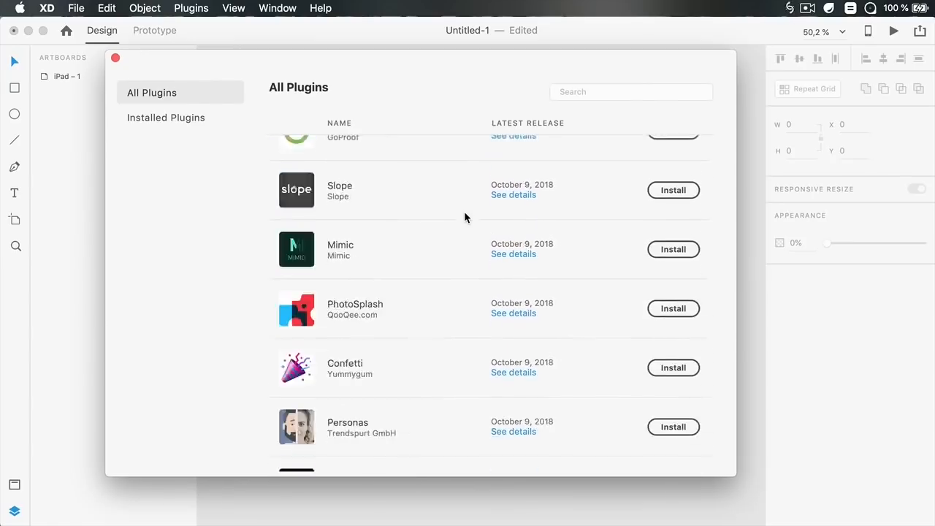
pyautogui.scroll(-2, 463, 216)
pyautogui.scroll(-2, 464, 217)
pyautogui.scroll(10, 464, 217)
pyautogui.scroll(20, 465, 217)
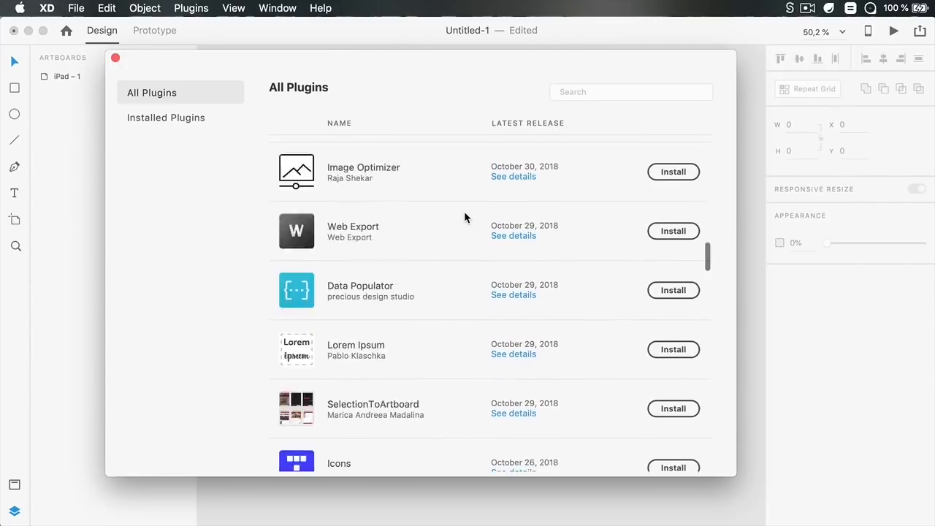
pyautogui.scroll(5, 464, 217)
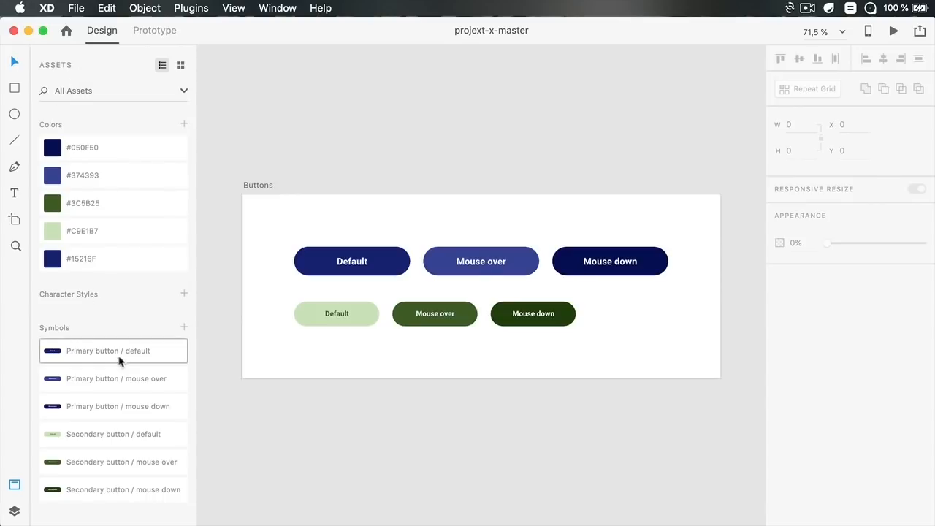
# Inspect the primary and secondary button symbols in the projekt-x-master document
pyautogui.click(370, 263)
pyautogui.click(476, 260)
pyautogui.click(588, 270)
pyautogui.click(373, 319)
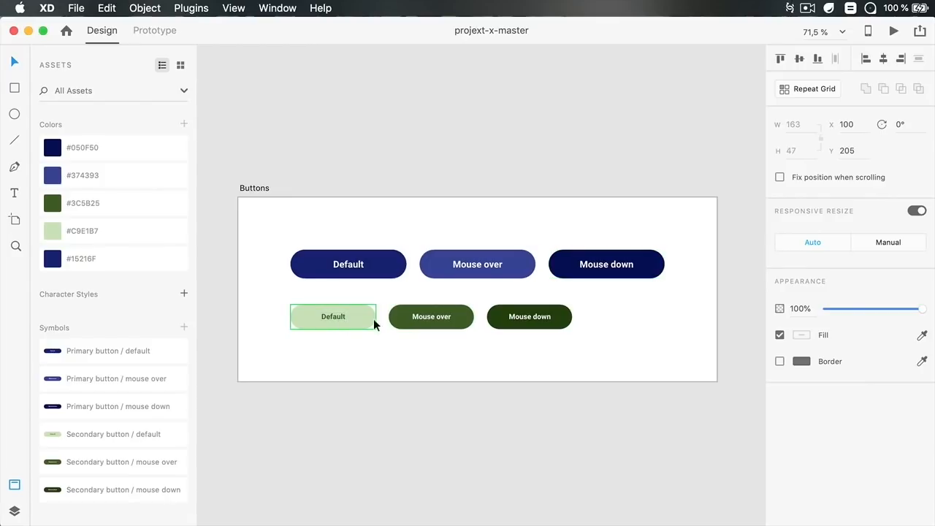
pyautogui.click(423, 317)
pyautogui.click(514, 325)
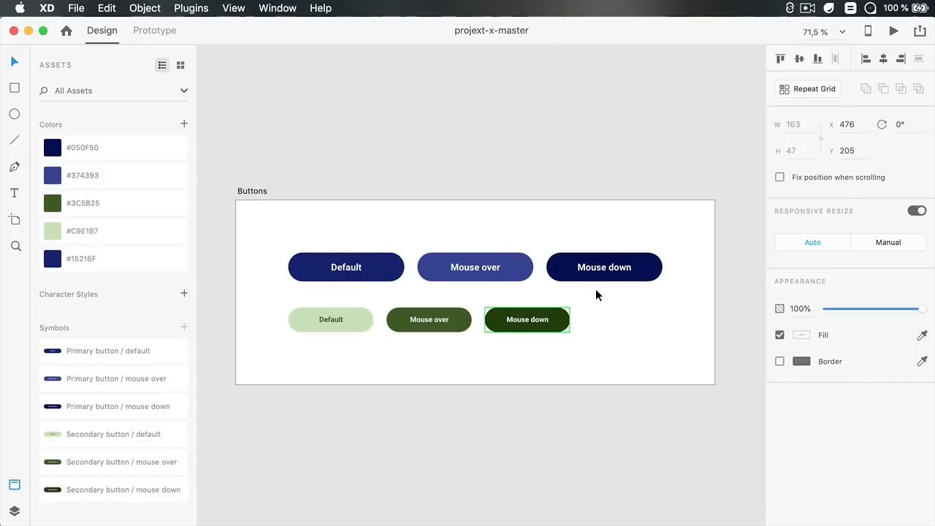
# Copy the primary Default button into the Untitled-1 iPad artboard and move it to about X 154, Y 181
pyautogui.click(370, 217)
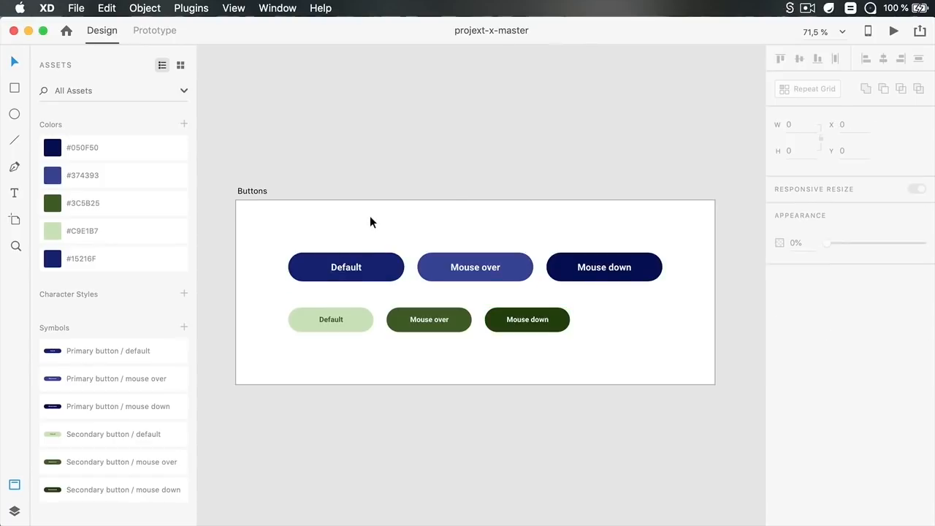
pyautogui.click(375, 259)
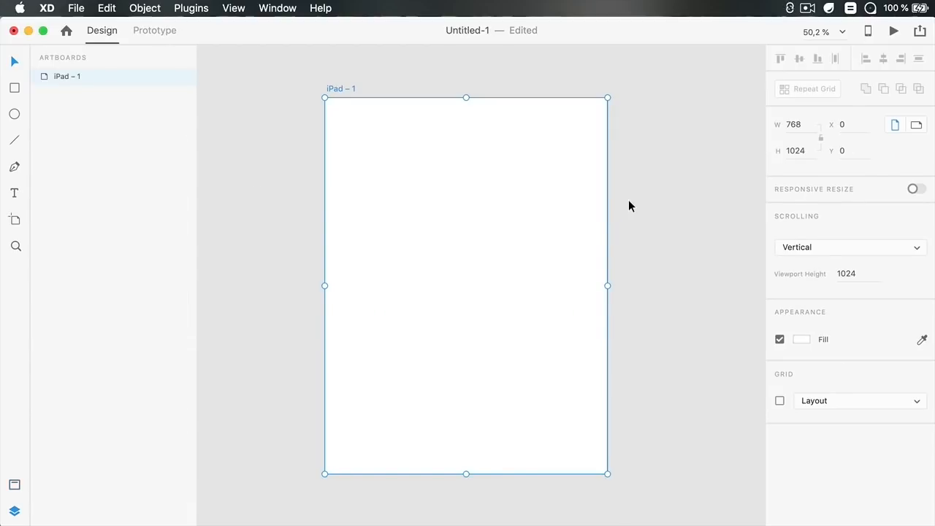
pyautogui.press('super+v')
pyautogui.click(425, 213)
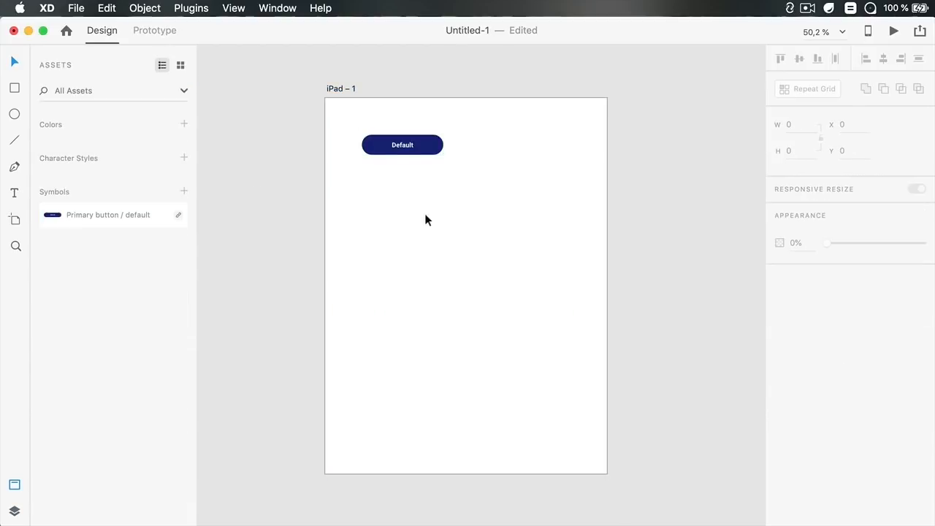
pyautogui.click(388, 148)
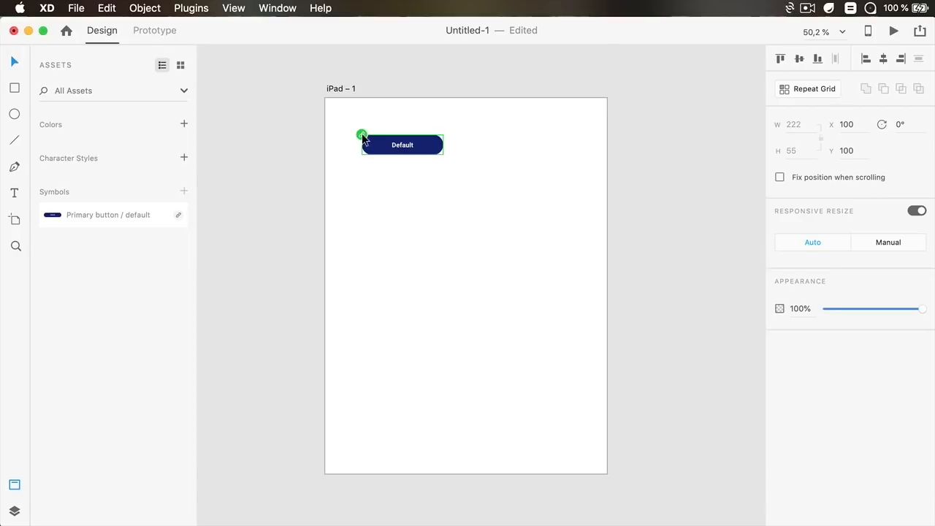
pyautogui.moveTo(402, 146); pyautogui.dragTo(420, 175)
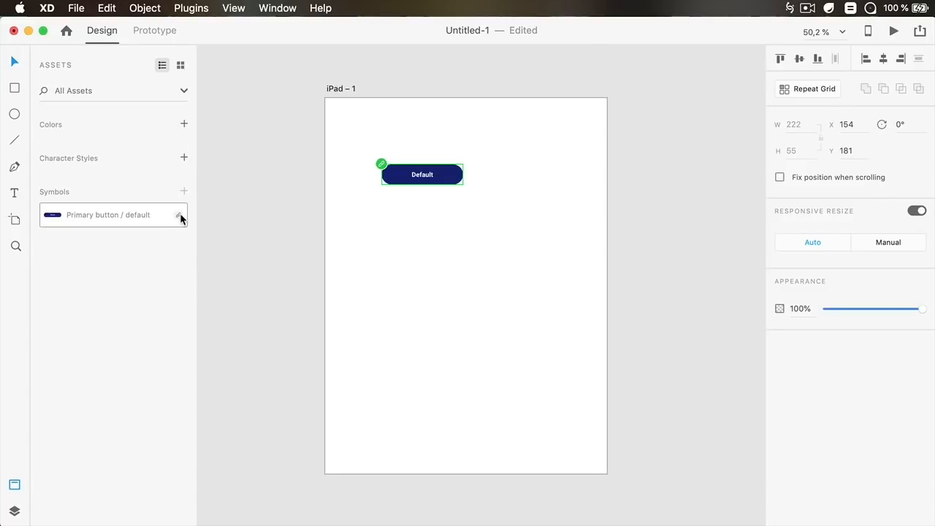
# In the projekt-x-master document, change the #15216F colour swatch to #F2971A and save the file
pyautogui.moveTo(179, 217)
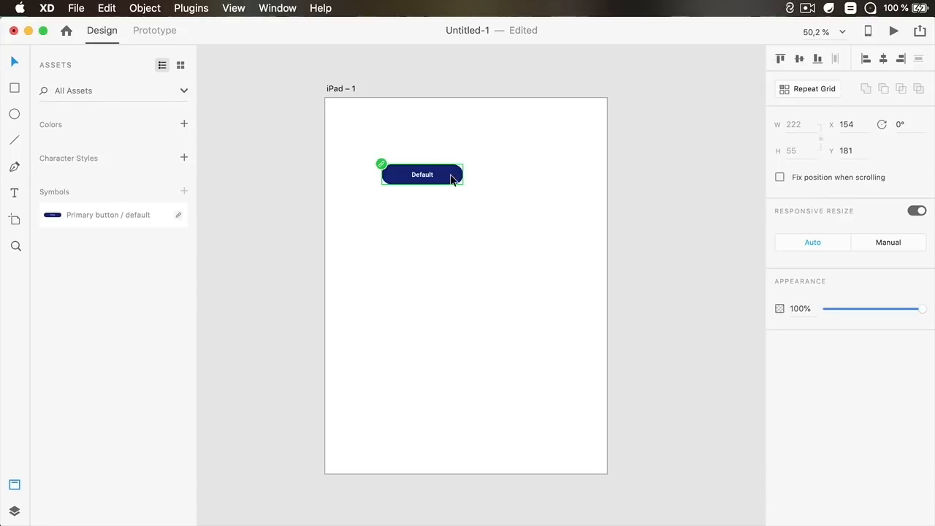
pyautogui.press('super+grave')
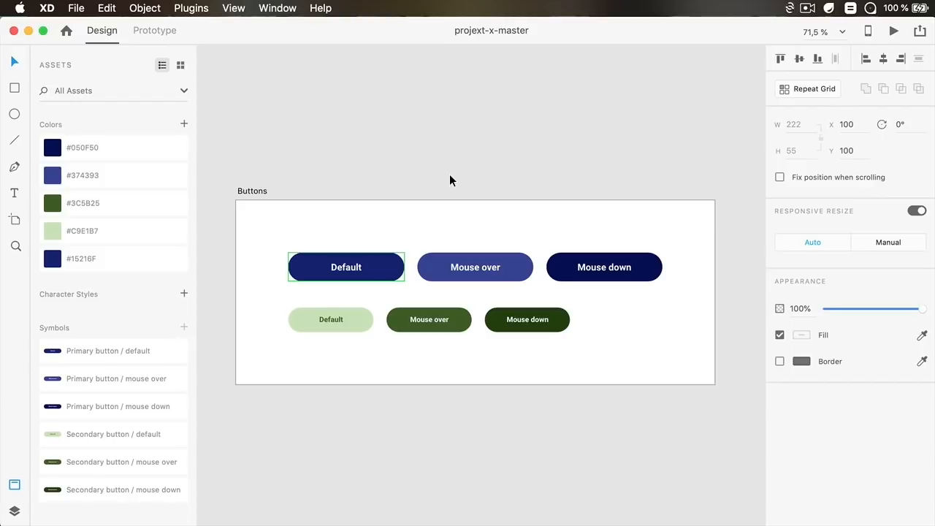
pyautogui.rightClick(102, 255)
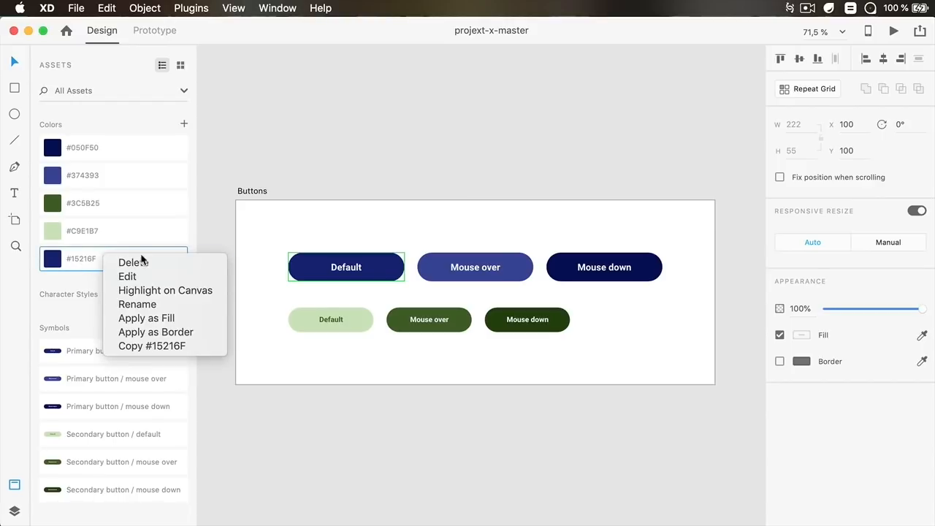
pyautogui.click(142, 275)
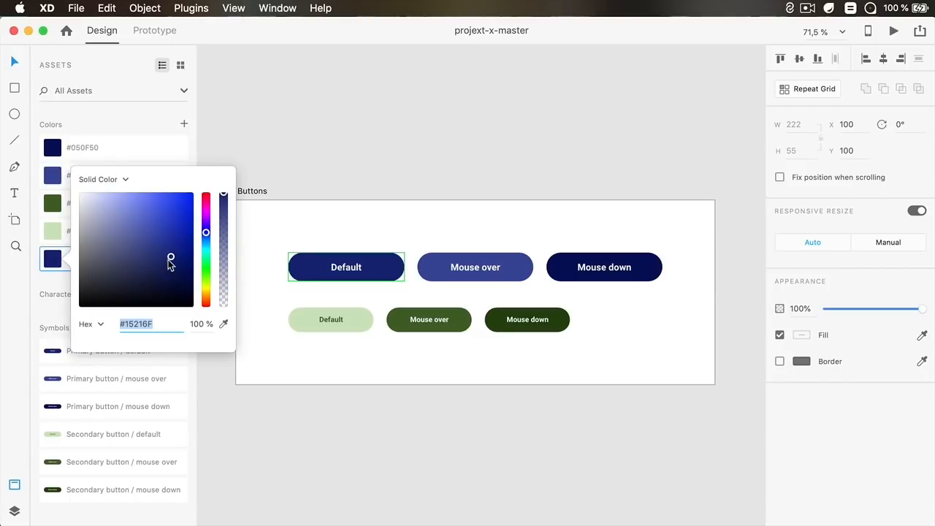
pyautogui.moveTo(207, 290); pyautogui.dragTo(207, 296)
pyautogui.moveTo(170, 199); pyautogui.dragTo(180, 198)
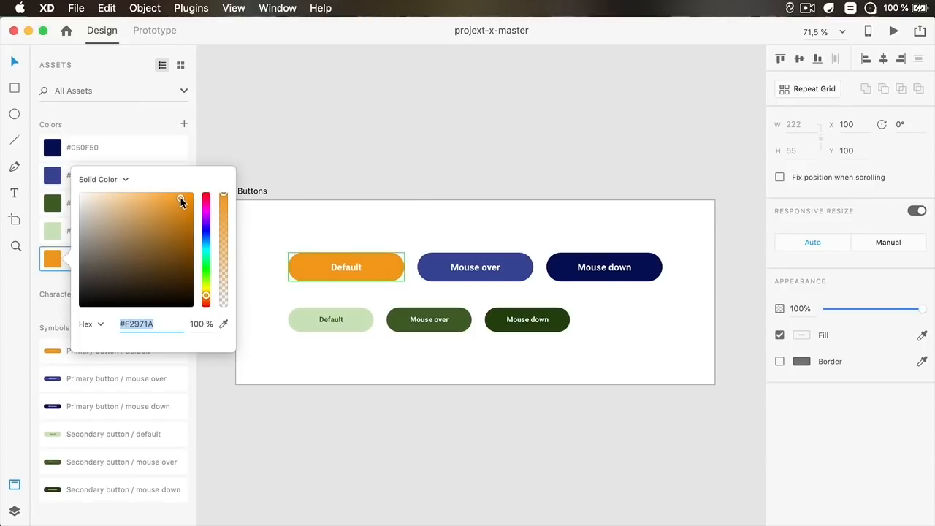
pyautogui.click(311, 167)
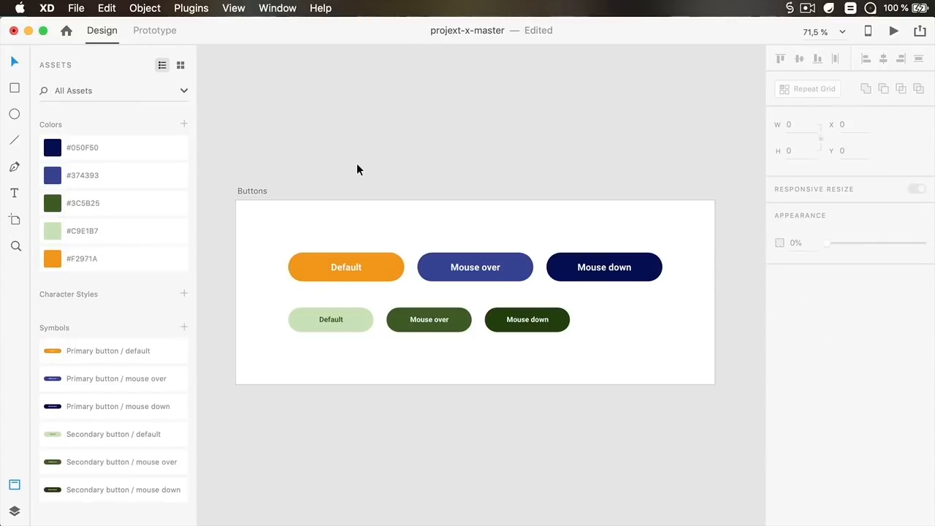
pyautogui.press('super+s')
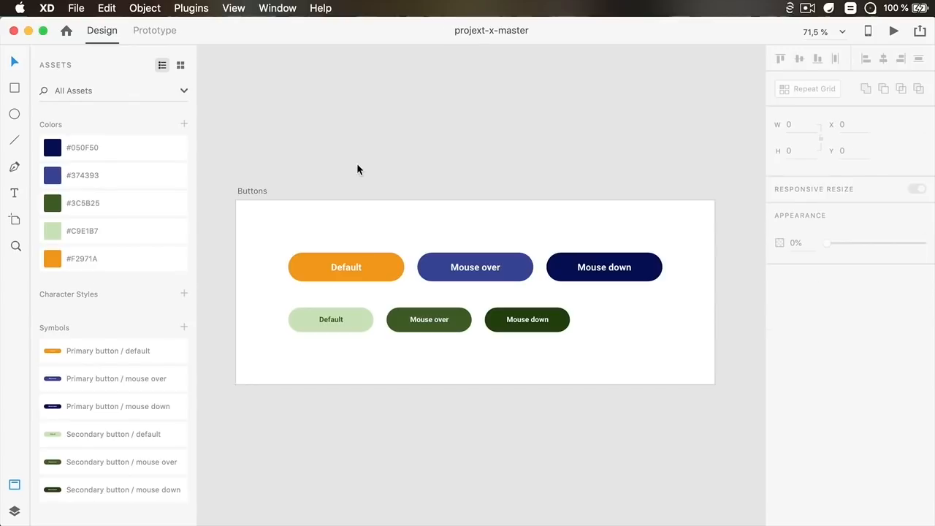
# Back in Untitled-1, dismiss the symbol updates notice and update the linked Primary button / default symbol
pyautogui.press('super+grave')
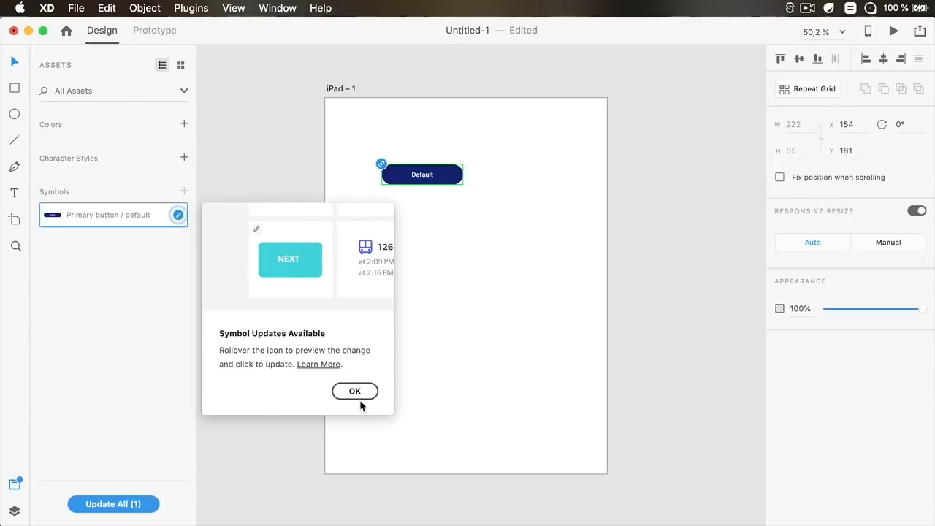
pyautogui.click(358, 392)
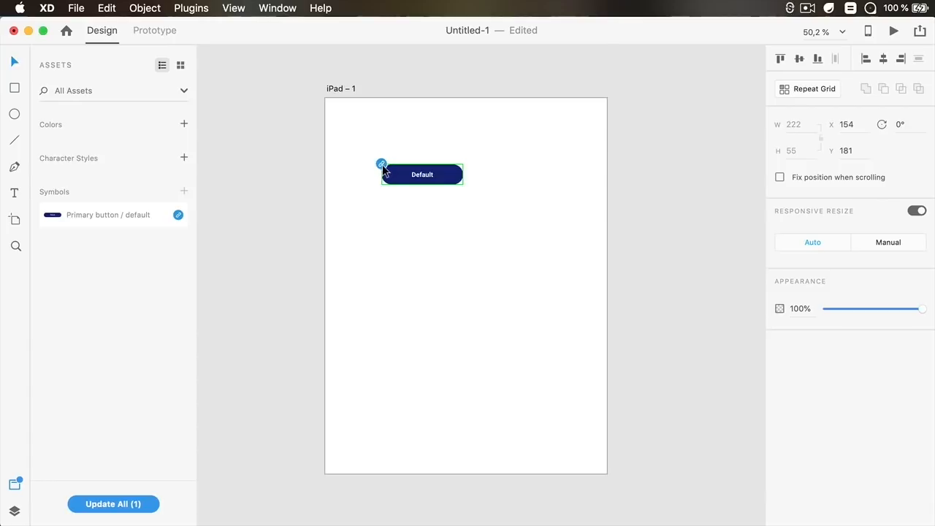
pyautogui.moveTo(177, 218)
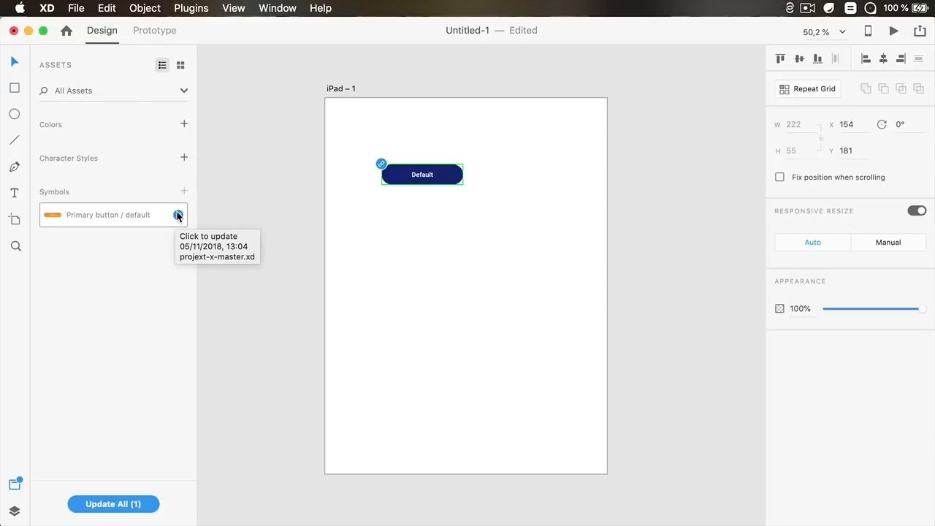
pyautogui.click(178, 215)
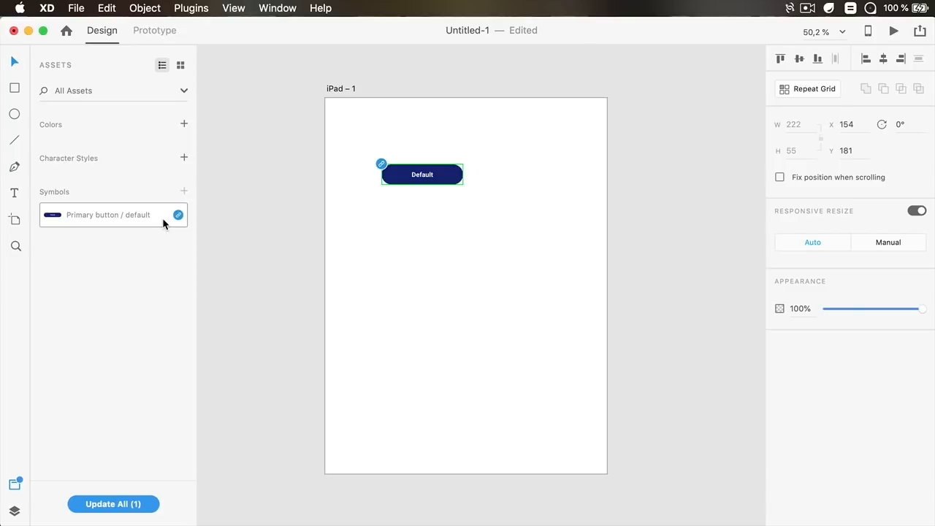
pyautogui.moveTo(162, 217)
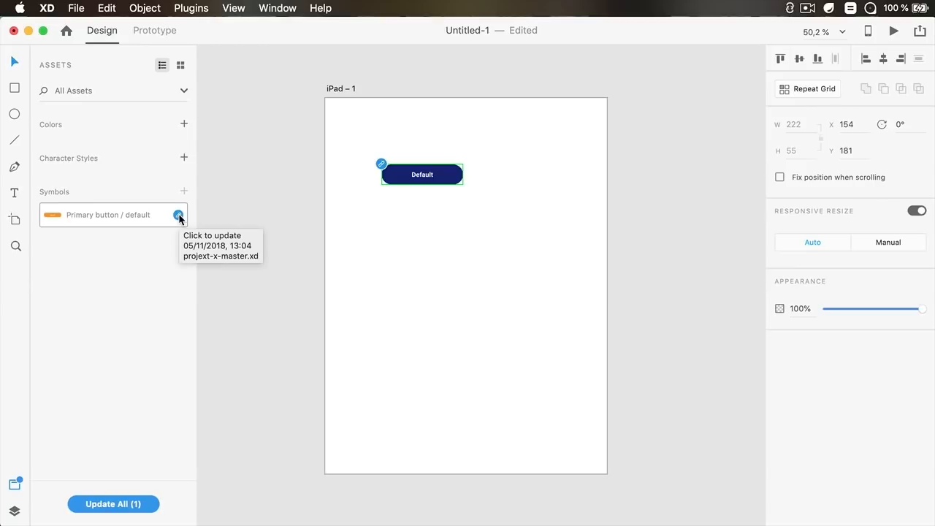
pyautogui.click(178, 216)
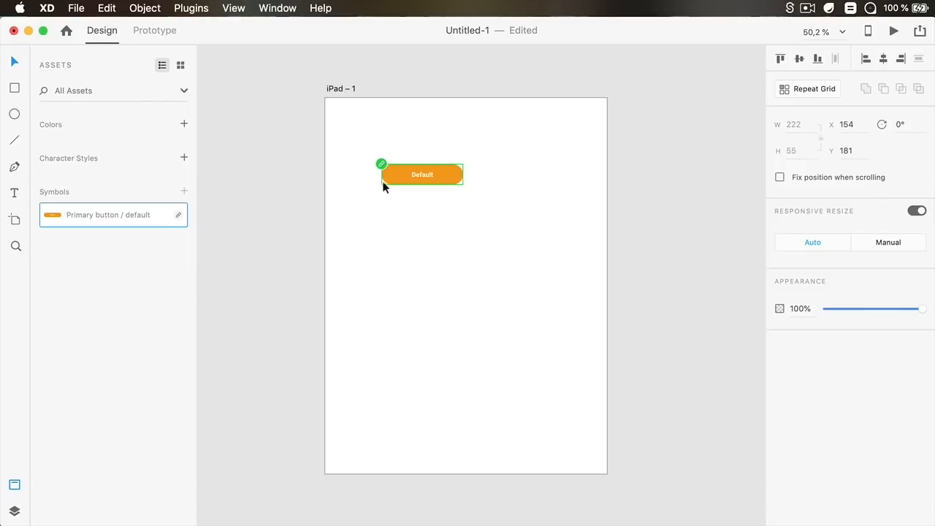
# Copy the mouse over and mouse down buttons from projekt-x-master and paste them lower on the iPad artboard
pyautogui.press('super+grave')
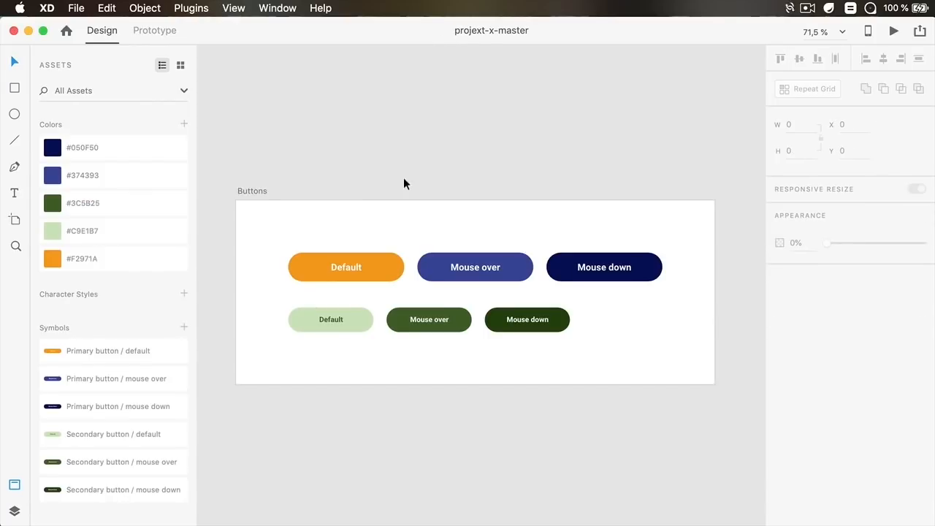
pyautogui.moveTo(438, 212); pyautogui.dragTo(651, 375)
pyautogui.press('super+c')
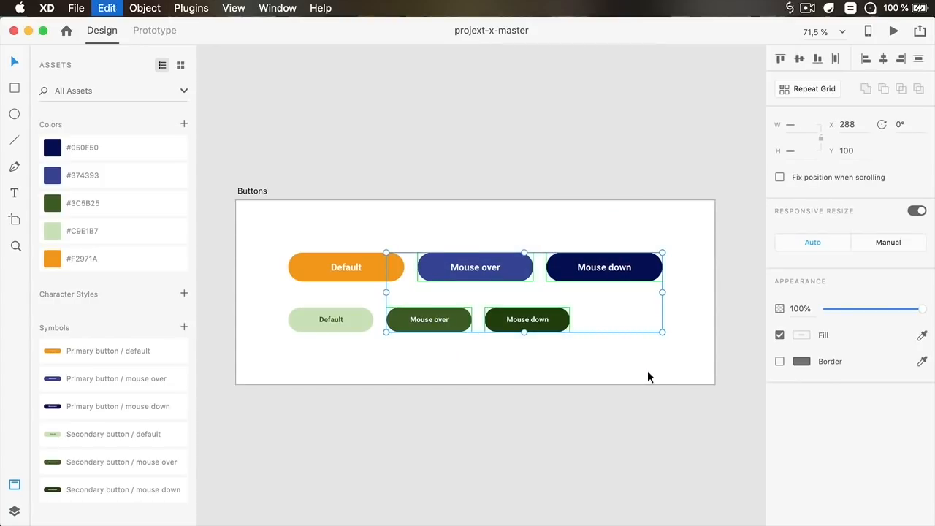
pyautogui.press('super+grave')
pyautogui.press('super+v')
pyautogui.moveTo(499, 150); pyautogui.dragTo(433, 314)
# Select the pasted buttons one by one to check their linked symbols
pyautogui.click(441, 226)
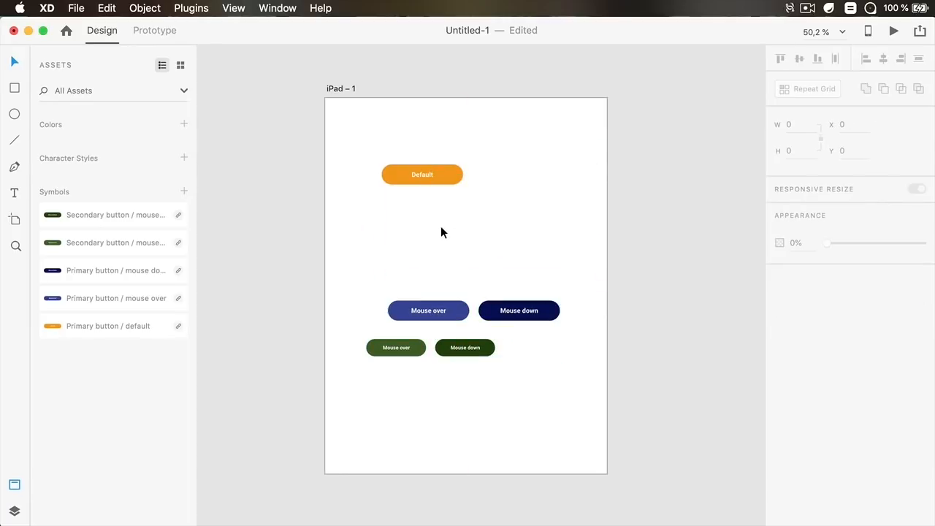
pyautogui.click(441, 310)
pyautogui.click(508, 309)
pyautogui.click(473, 349)
pyautogui.click(405, 352)
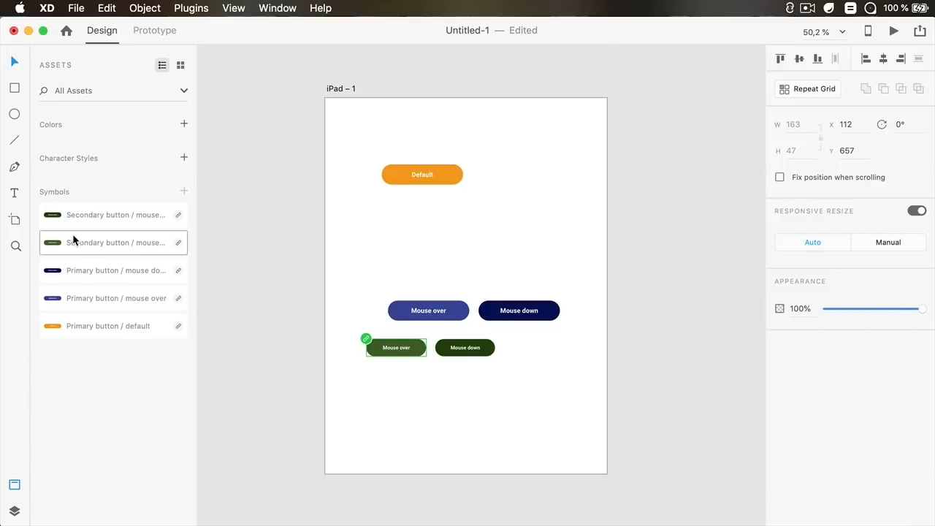
pyautogui.click(126, 296)
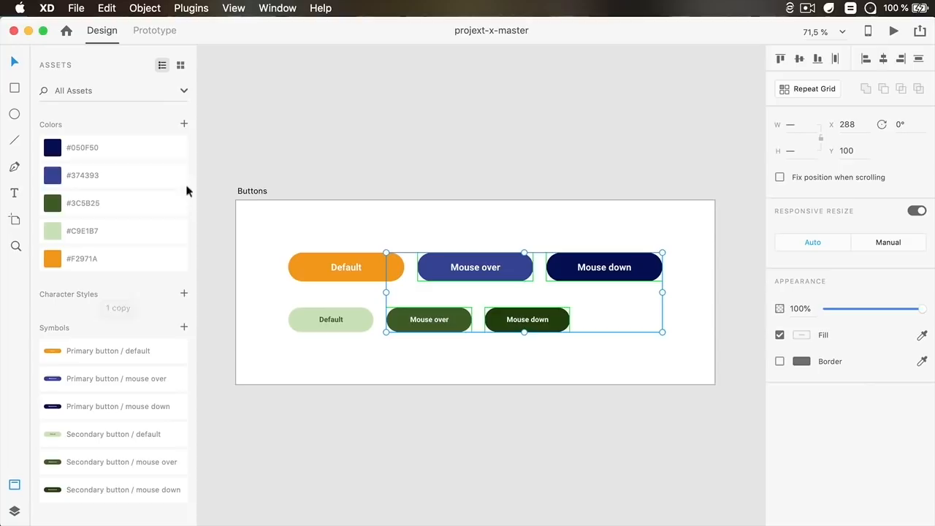
# In projekt-x-master, change the #3C5B25 colour swatch to #57255B
pyautogui.rightClick(128, 204)
pyautogui.click(156, 224)
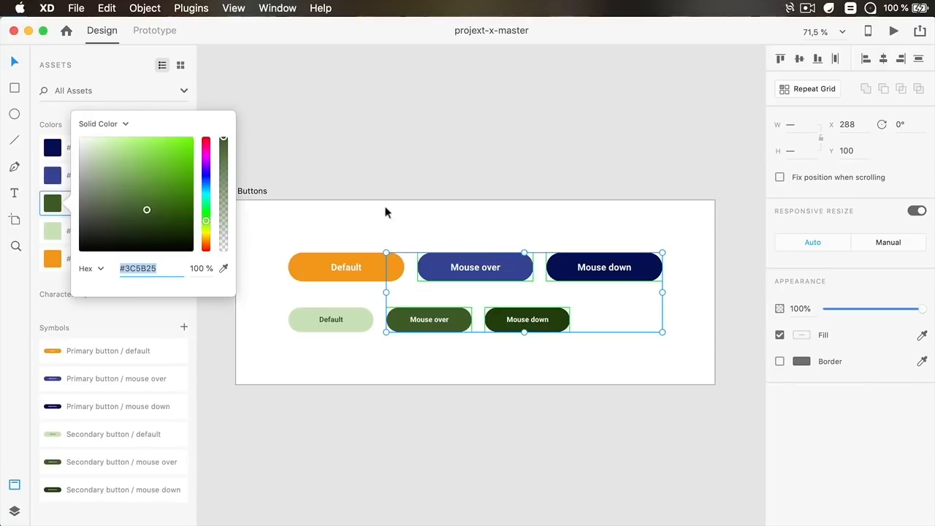
pyautogui.moveTo(207, 164); pyautogui.dragTo(207, 155)
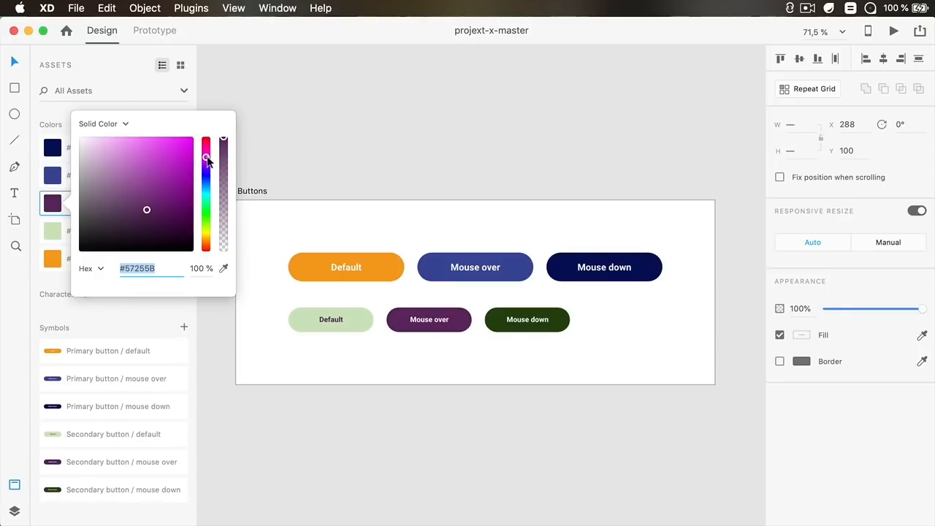
pyautogui.click(299, 151)
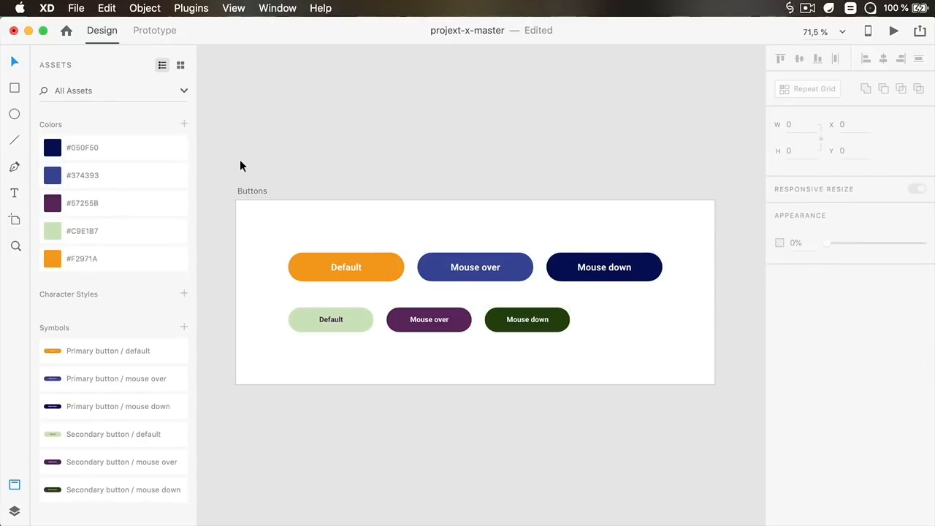
# Change the #374393 colour swatch to #676872 and save the master document
pyautogui.rightClick(106, 174)
pyautogui.click(138, 192)
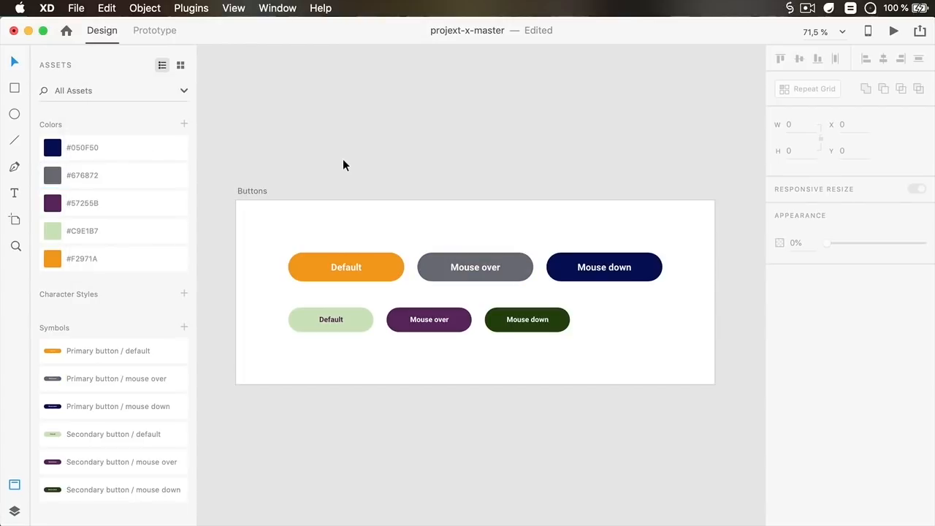
pyautogui.press('super+s')
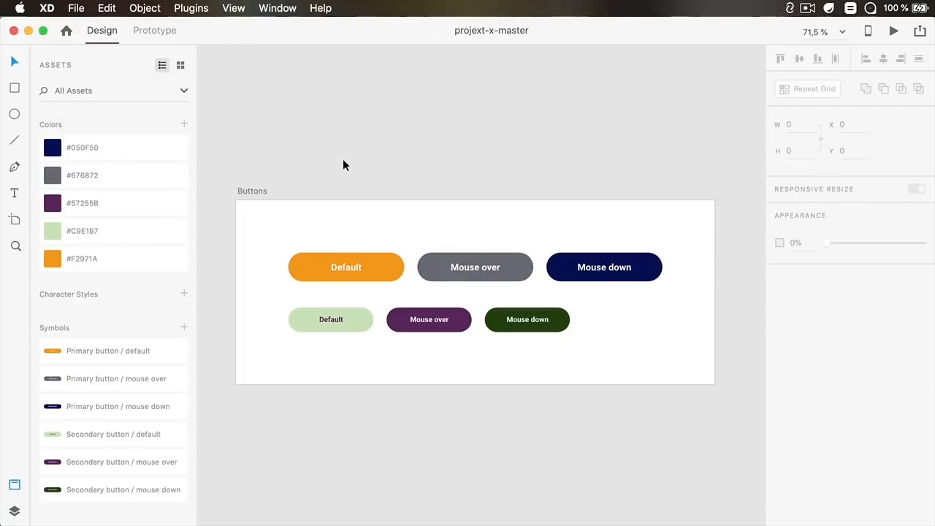
# In Untitled-1, update all linked symbols from the master document
pyautogui.press('super+grave')
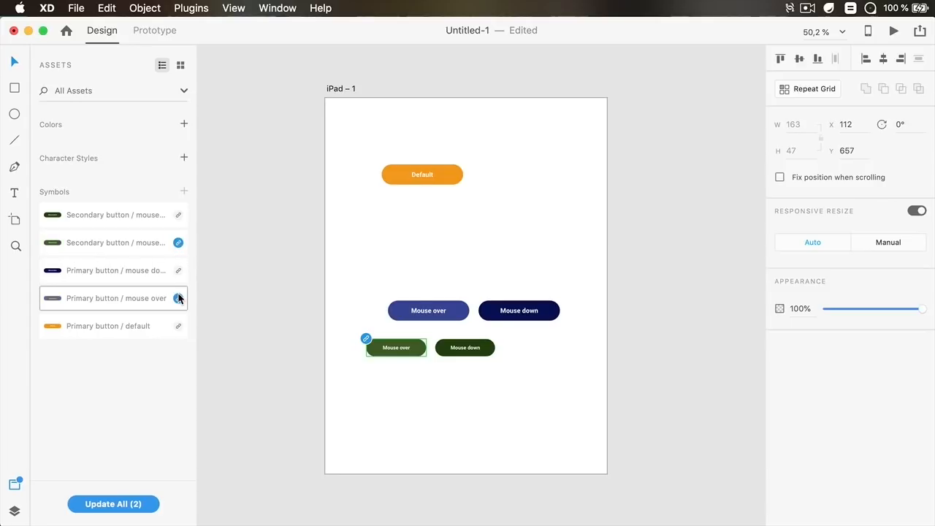
pyautogui.click(129, 506)
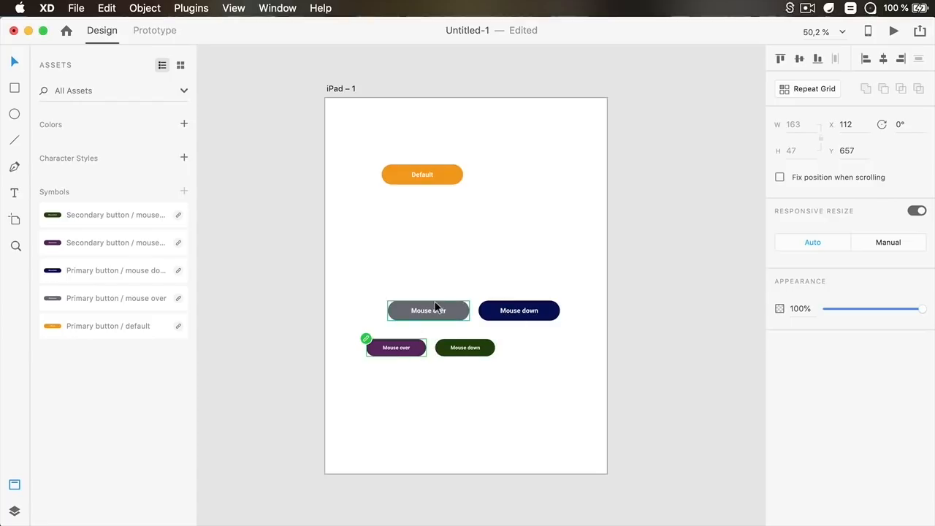
pyautogui.click(505, 250)
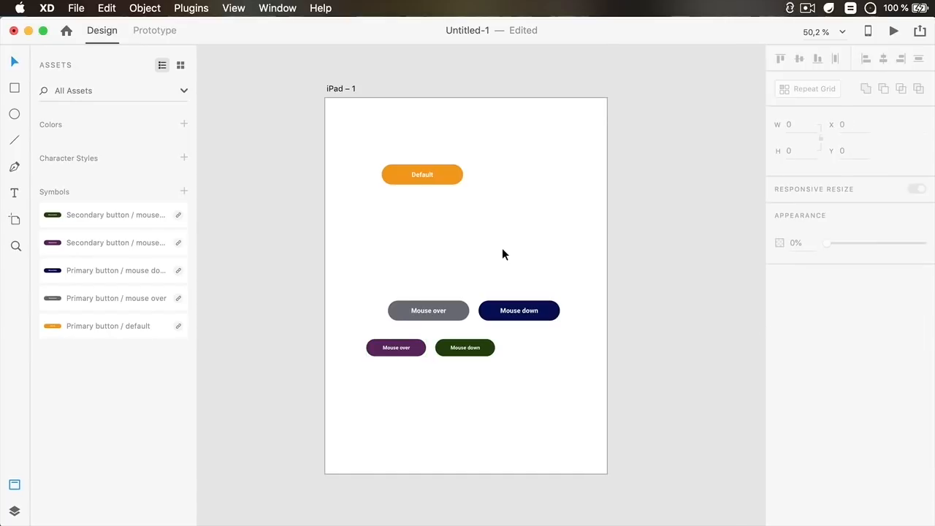
# Make the Primary button / default symbol a local symbol
pyautogui.scroll(5, 484, 256)
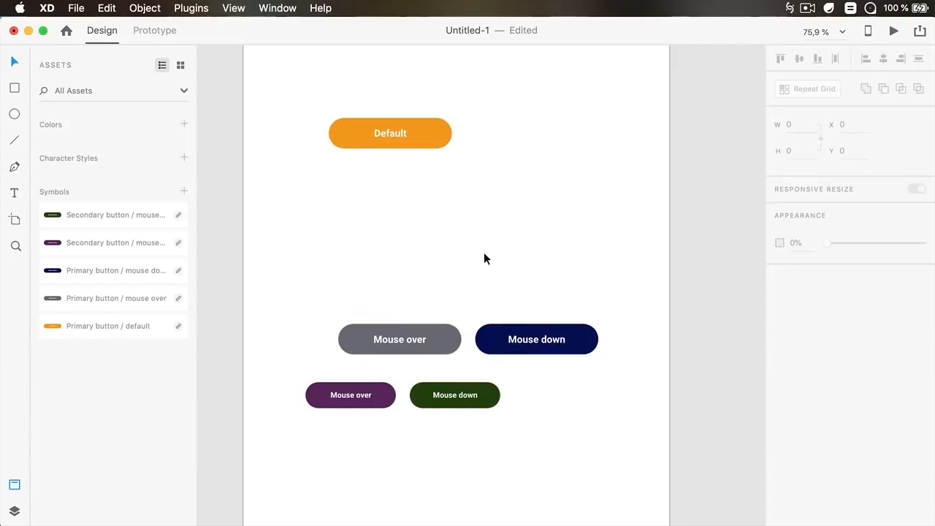
pyautogui.scroll(-3, 484, 255)
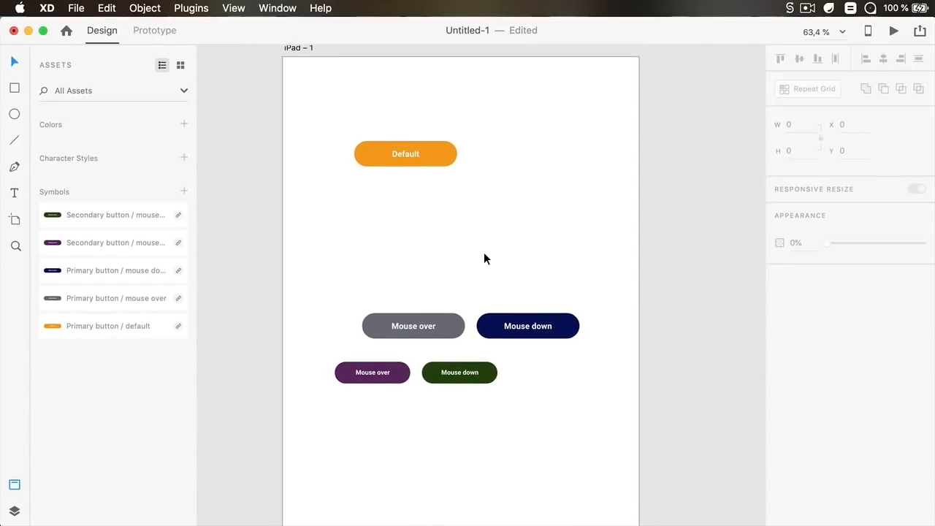
pyautogui.rightClick(158, 329)
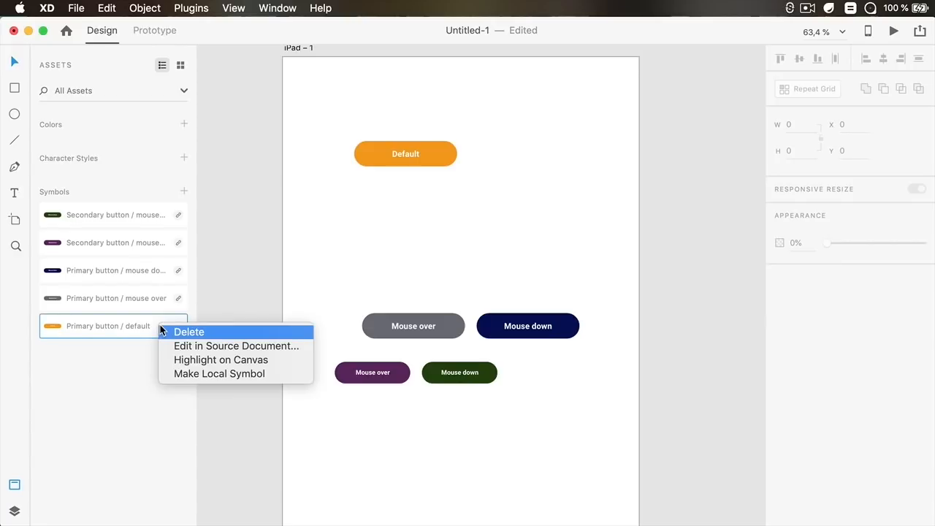
pyautogui.click(210, 374)
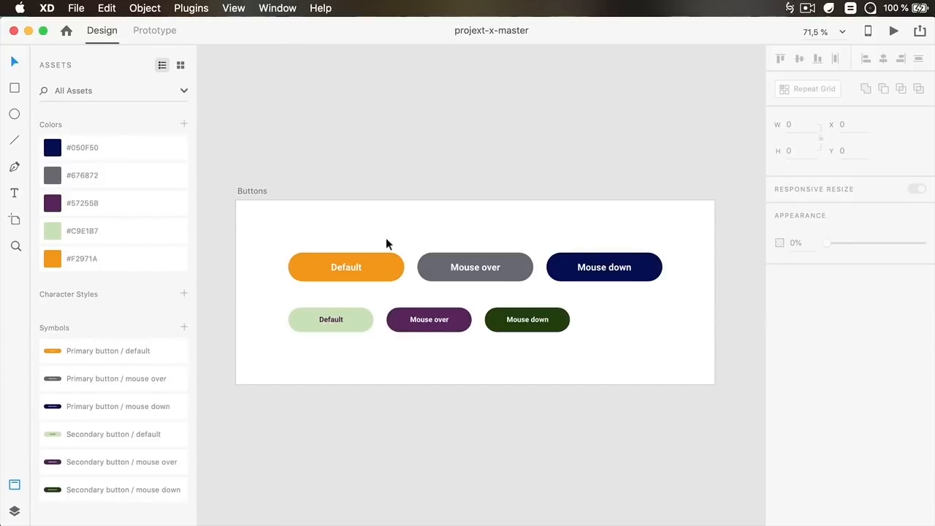
# In projekt-x-master, change the #F2971A colour swatch to #1A9FF2 and save the file
pyautogui.rightClick(95, 263)
pyautogui.click(119, 276)
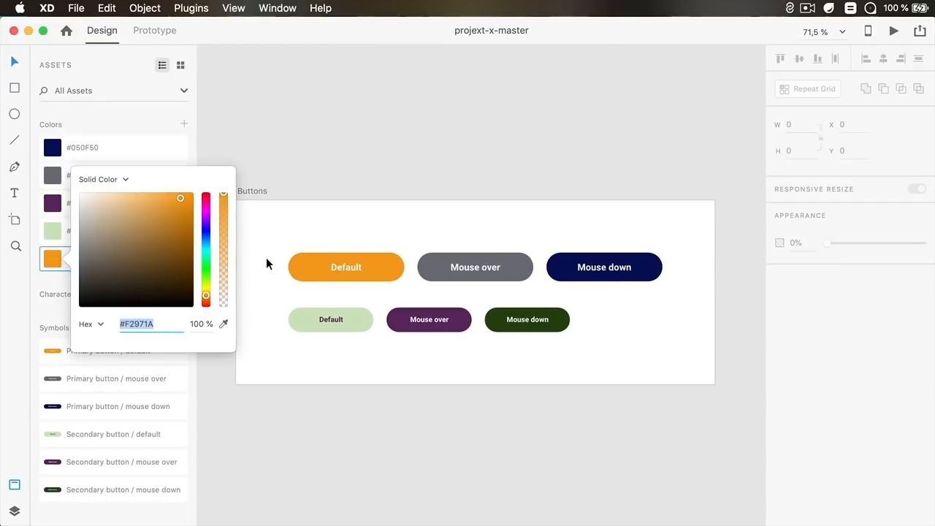
pyautogui.moveTo(206, 233); pyautogui.dragTo(206, 240)
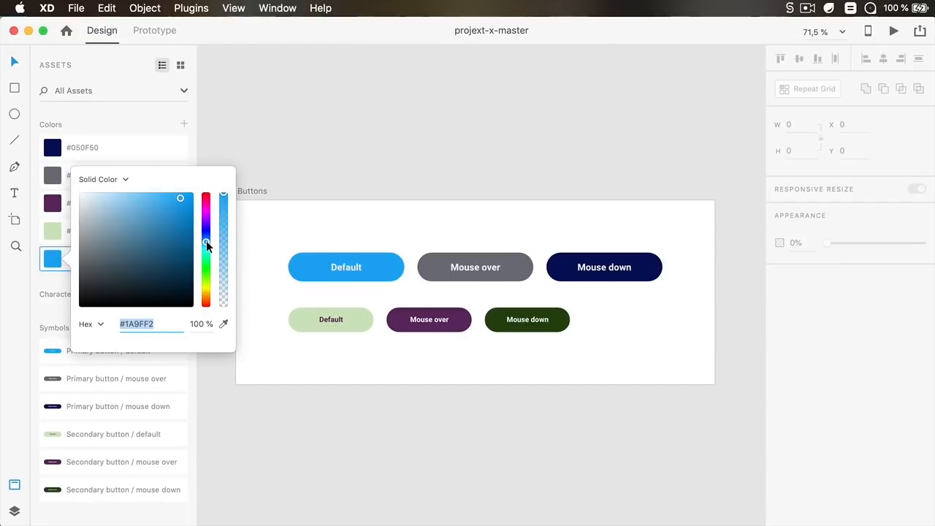
pyautogui.click(316, 212)
pyautogui.press('super+s')
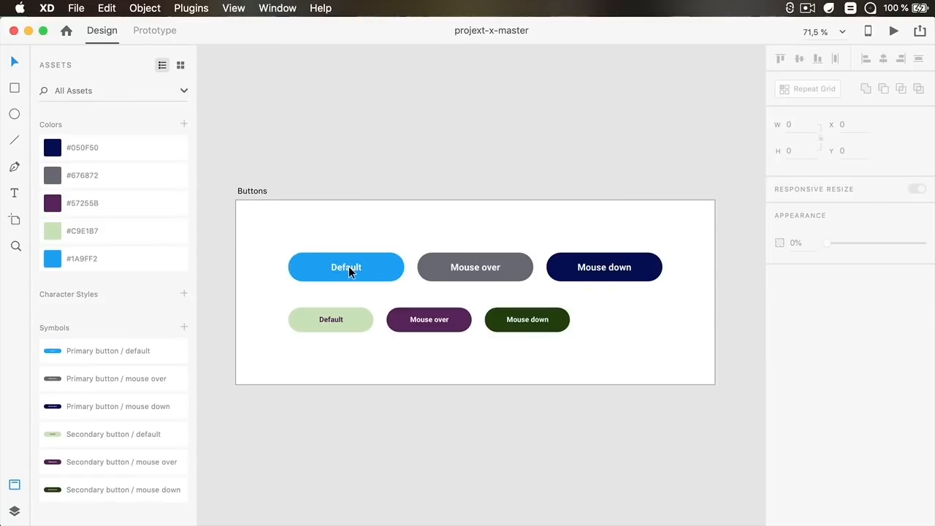
# Switch to the auto-animate-experiment document and open Prototype mode
pyautogui.press('super+grave')
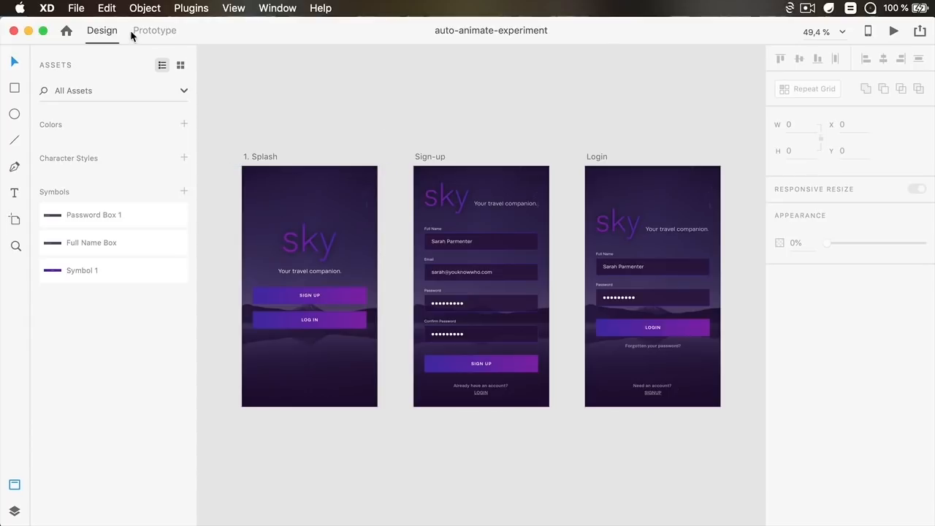
pyautogui.click(152, 31)
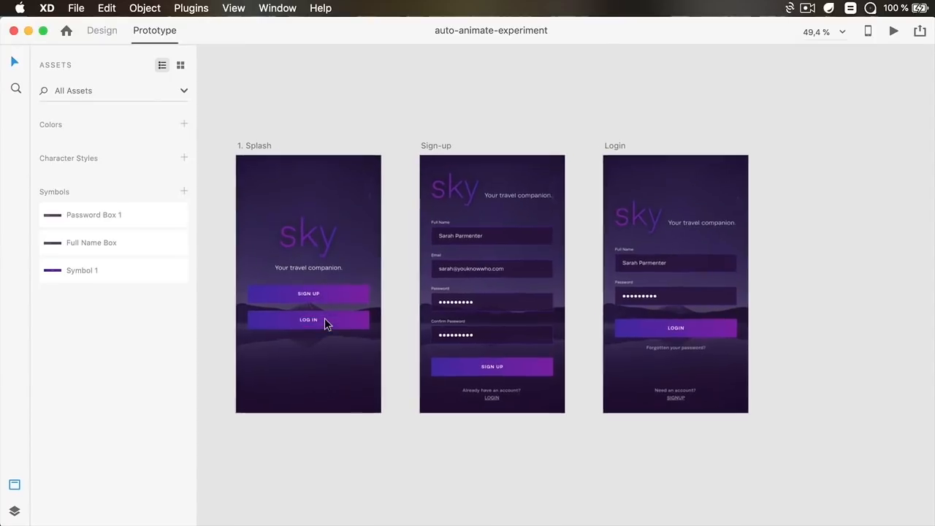
# Link the Splash screen's Sign Up button to the Sign-up artboard with a tap transition
pyautogui.scroll(5, 324, 317)
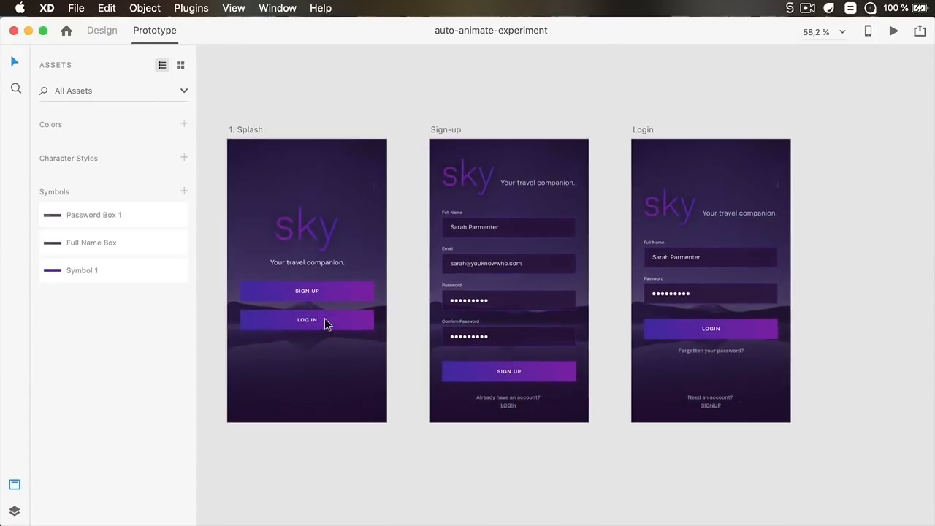
pyautogui.moveTo(377, 283); pyautogui.dragTo(397, 293)
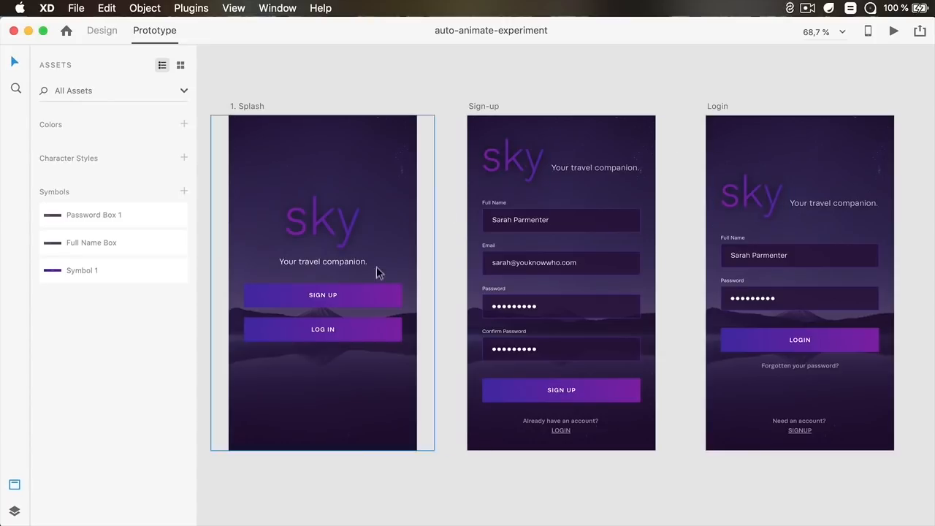
pyautogui.click(356, 295)
pyautogui.doubleClick(356, 292)
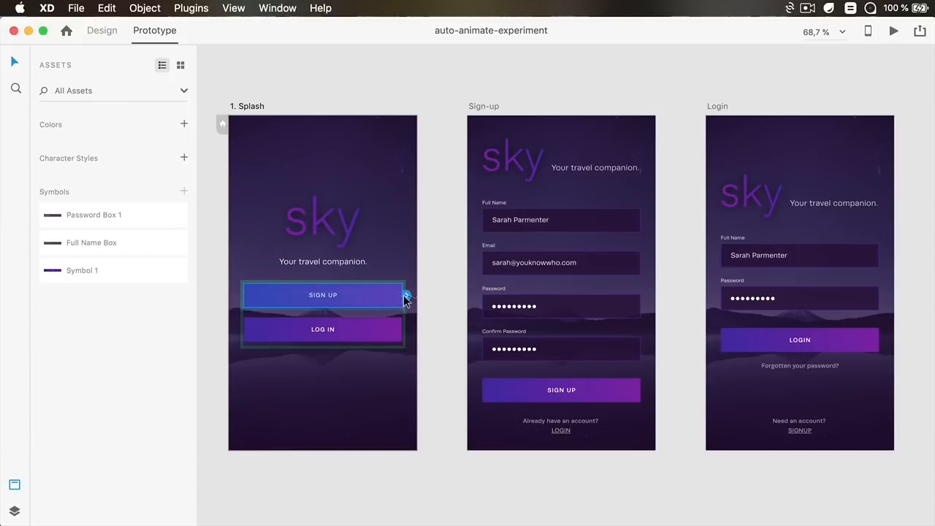
pyautogui.moveTo(407, 295); pyautogui.dragTo(507, 264)
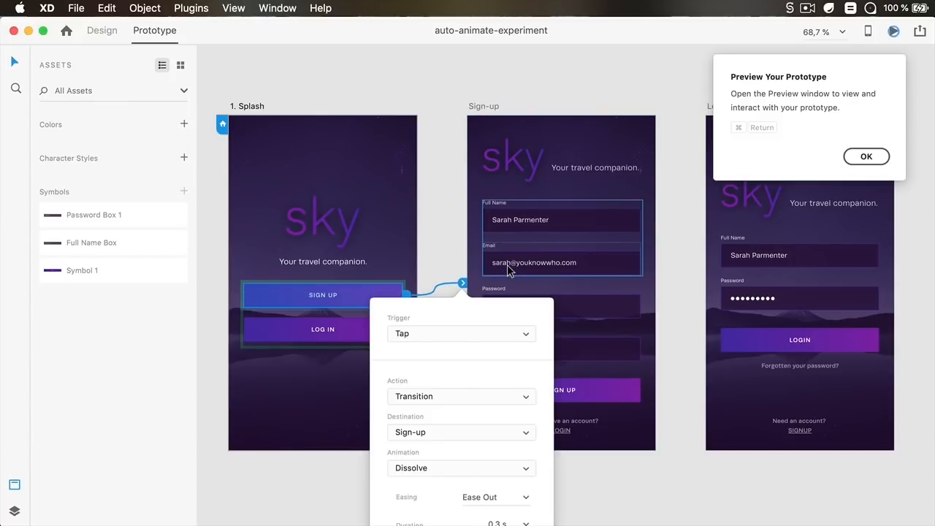
pyautogui.click(862, 157)
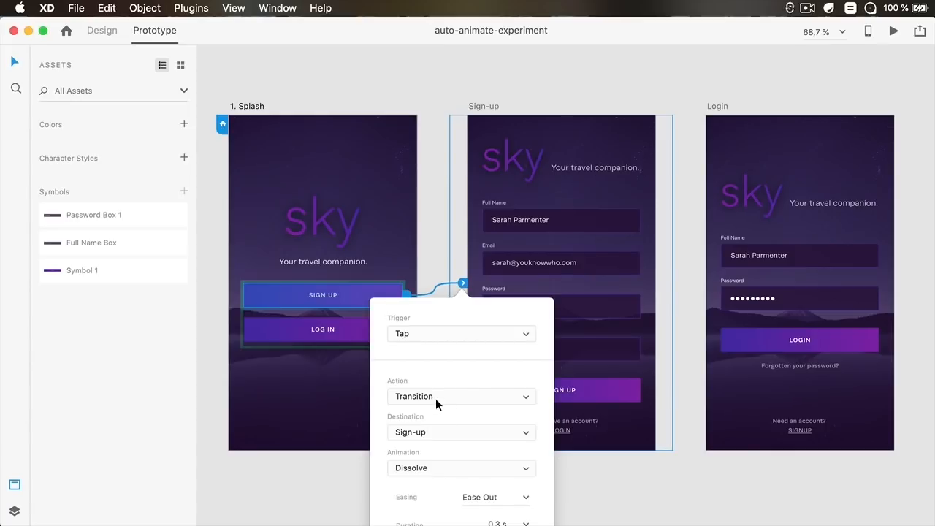
pyautogui.click(440, 206)
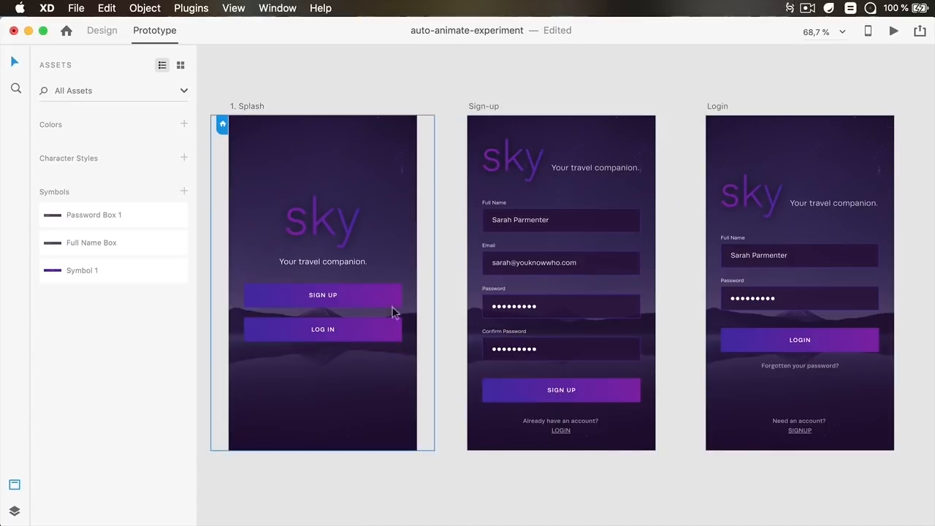
# Link the Log In button to the Login artboard with a tap transition
pyautogui.doubleClick(364, 334)
pyautogui.moveTo(407, 329); pyautogui.dragTo(753, 307)
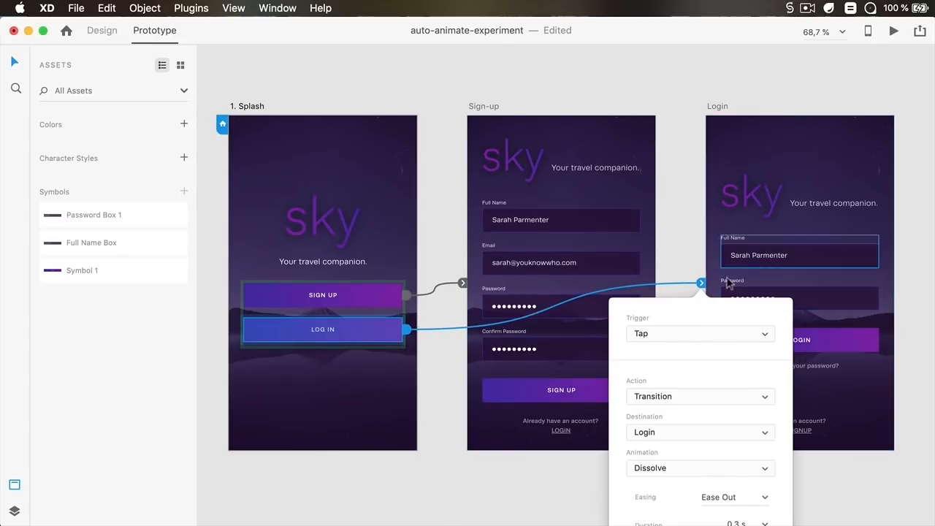
pyautogui.click(684, 117)
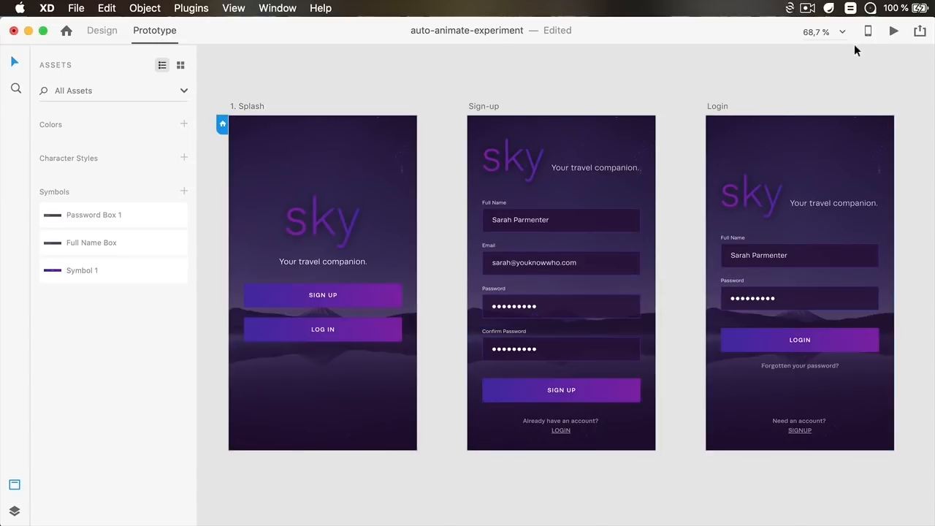
# Preview the prototype and test the Sign Up and Log In buttons
pyautogui.click(893, 32)
pyautogui.moveTo(393, 81); pyautogui.dragTo(443, 27)
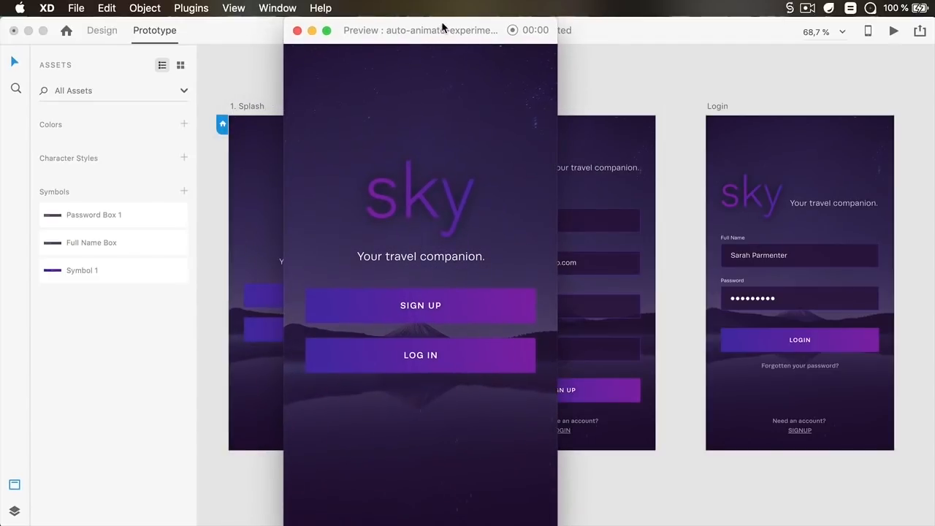
pyautogui.click(432, 307)
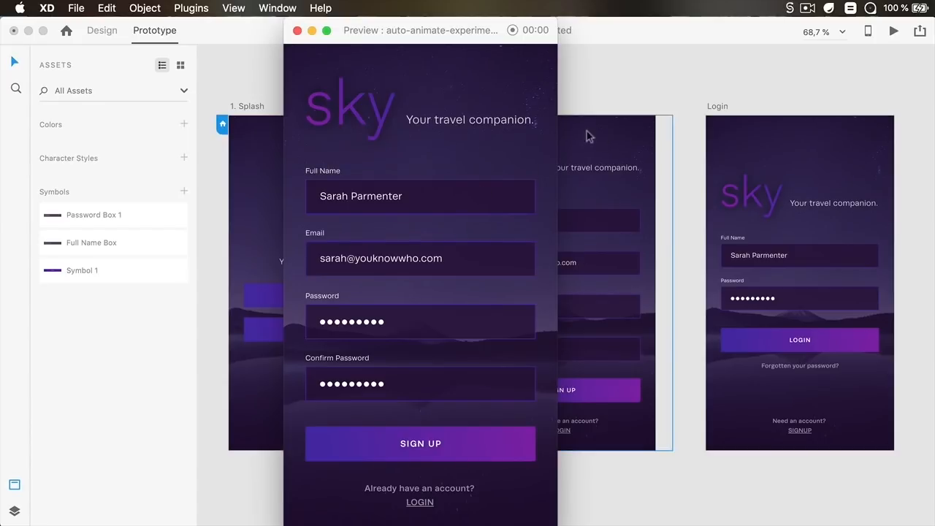
pyautogui.click(297, 31)
pyautogui.click(894, 31)
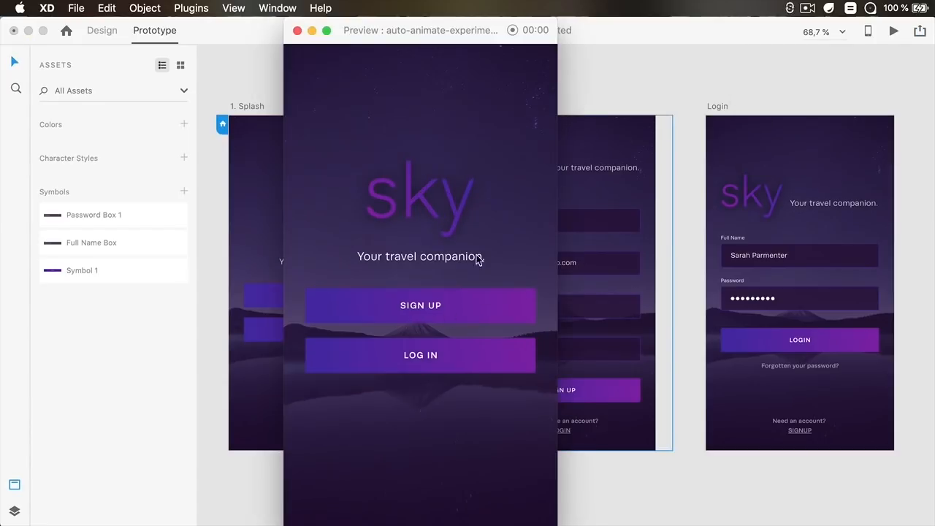
pyautogui.click(449, 356)
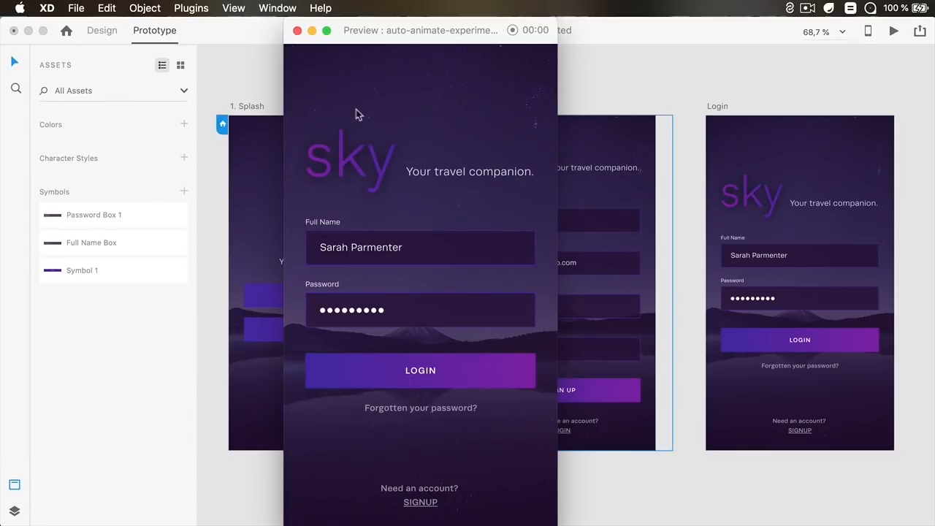
pyautogui.click(297, 30)
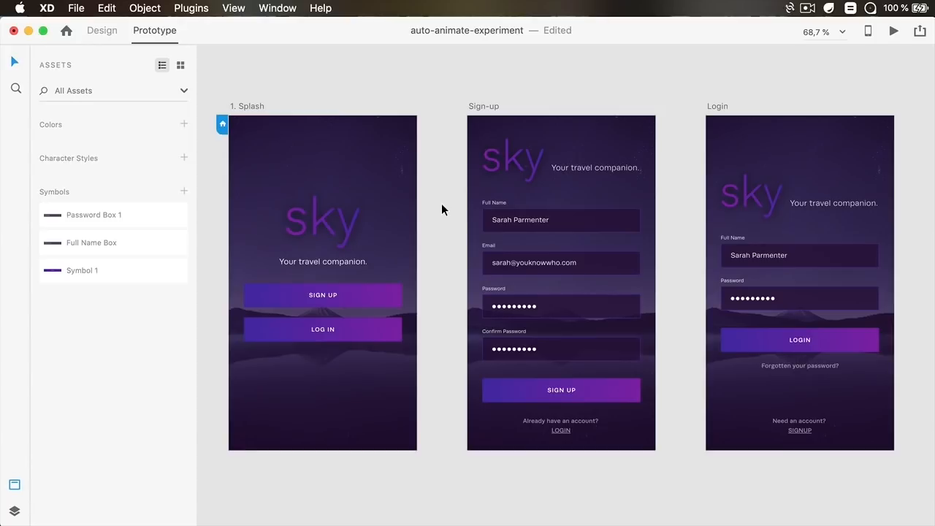
# In Design mode, rename the Sign-up artboard's logo layer to Sky Vector, matching the Splash logo's layer name
pyautogui.press('super+1')
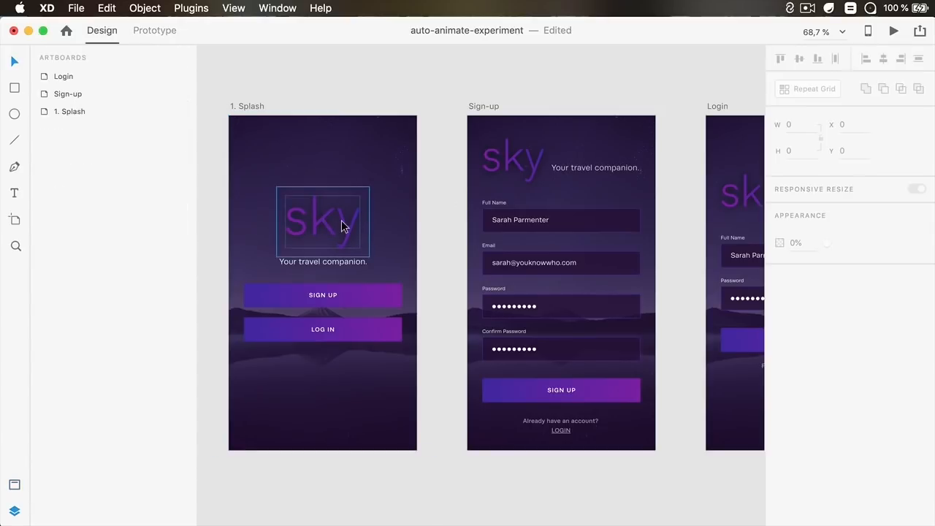
pyautogui.click(341, 221)
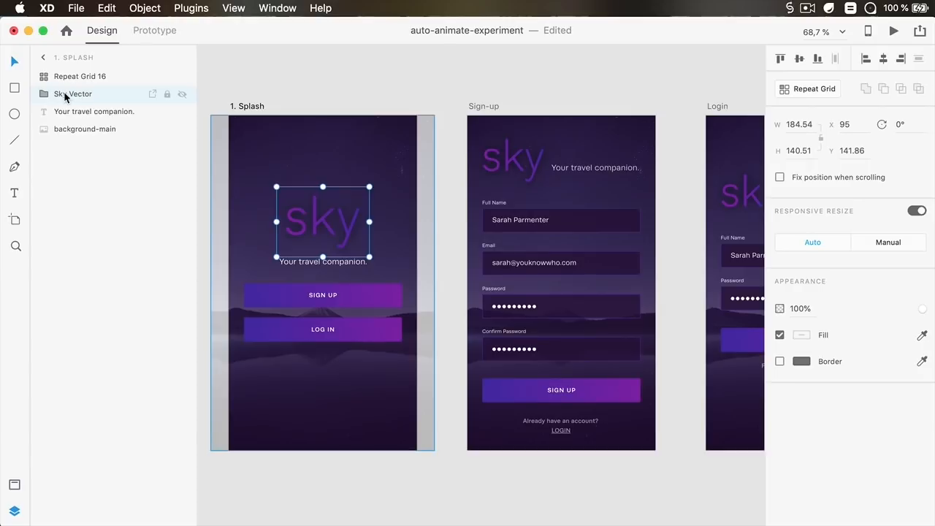
pyautogui.click(527, 165)
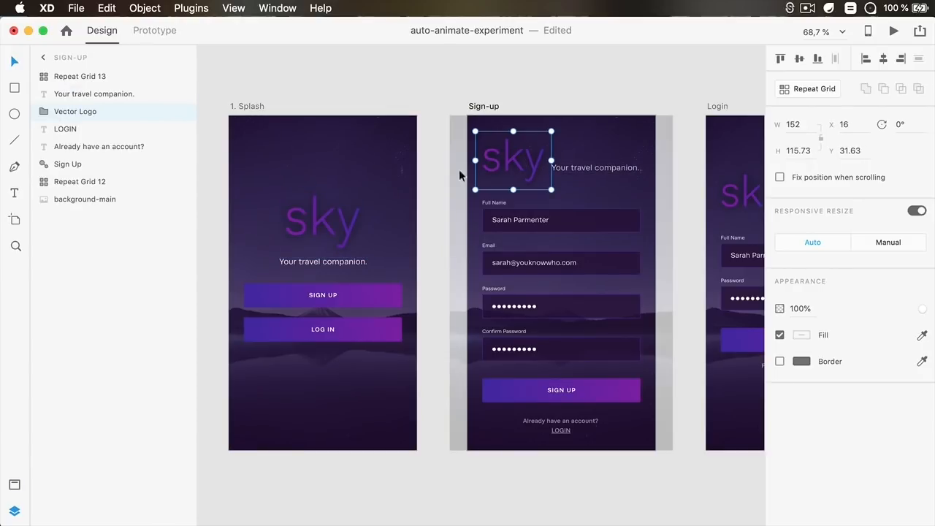
pyautogui.click(336, 212)
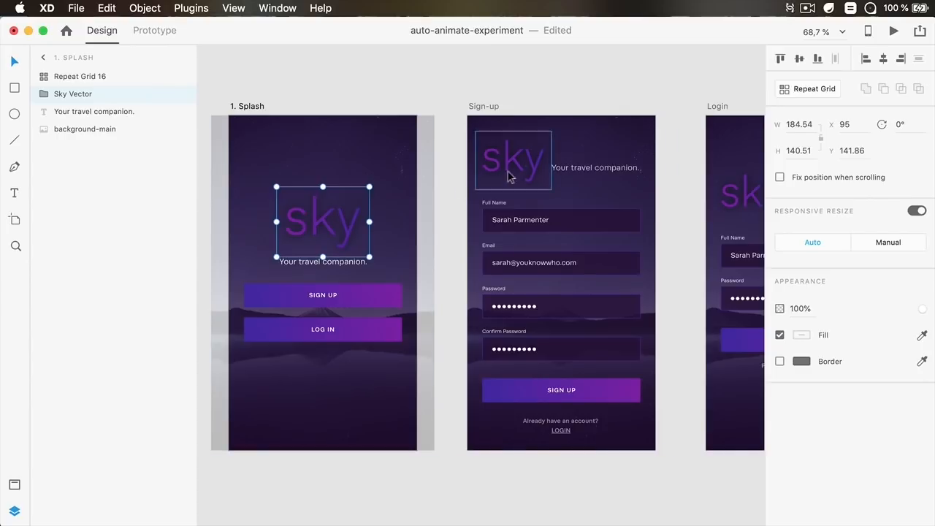
pyautogui.hscroll(3, 517, 168)
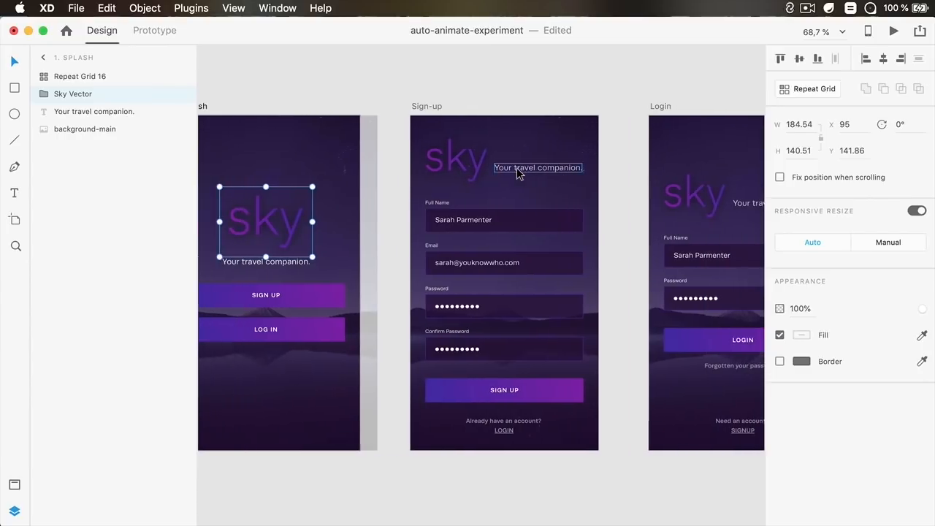
pyautogui.hscroll(-3, 517, 168)
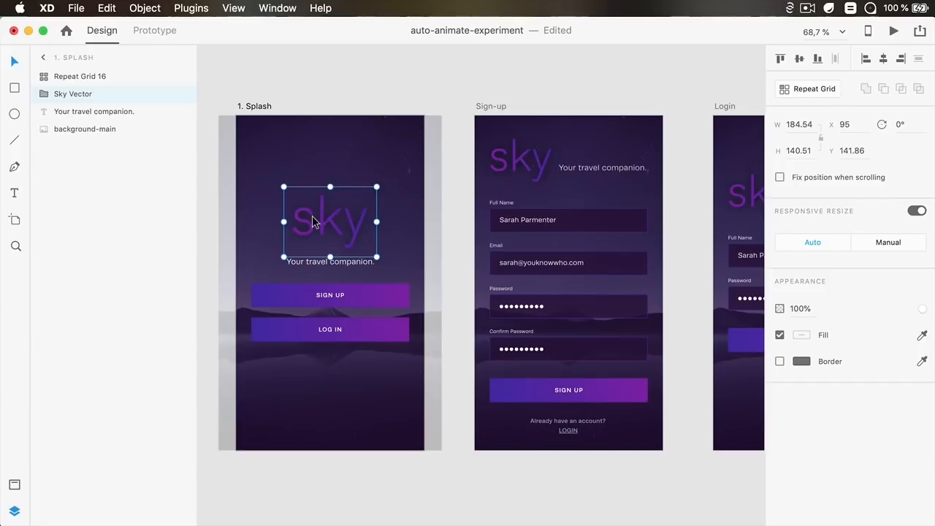
pyautogui.click(534, 171)
pyautogui.doubleClick(102, 113)
pyautogui.write('Sky Vector')
pyautogui.press('Return')
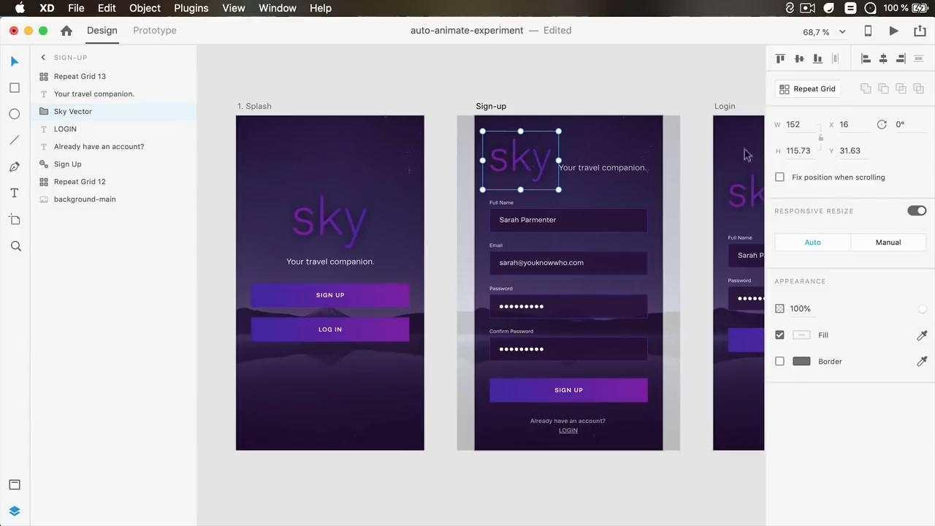
pyautogui.click(688, 93)
pyautogui.moveTo(662, 108); pyautogui.dragTo(529, 106)
pyautogui.click(621, 187)
pyautogui.click(382, 76)
pyautogui.hscroll(-5, 352, 99)
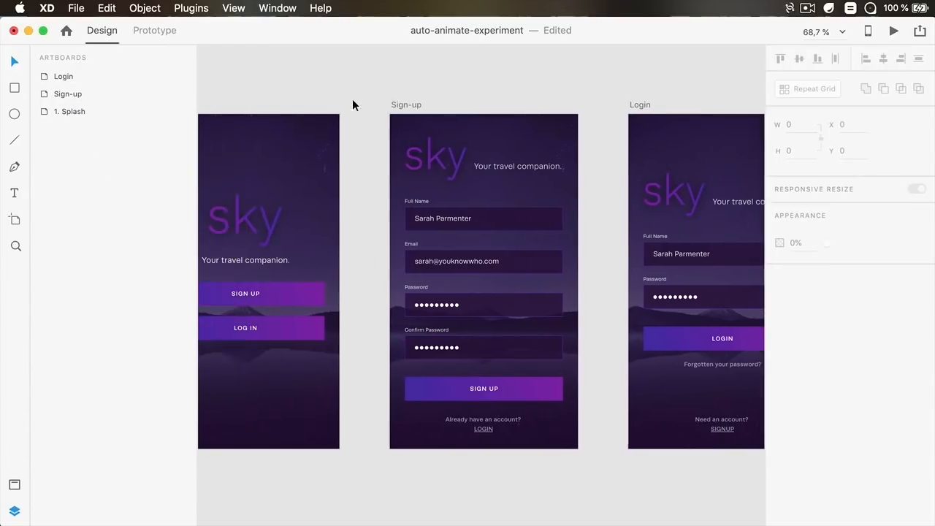
# Back in Prototype mode, change the Sign Up button's interaction action to Auto-Animate
pyautogui.click(154, 31)
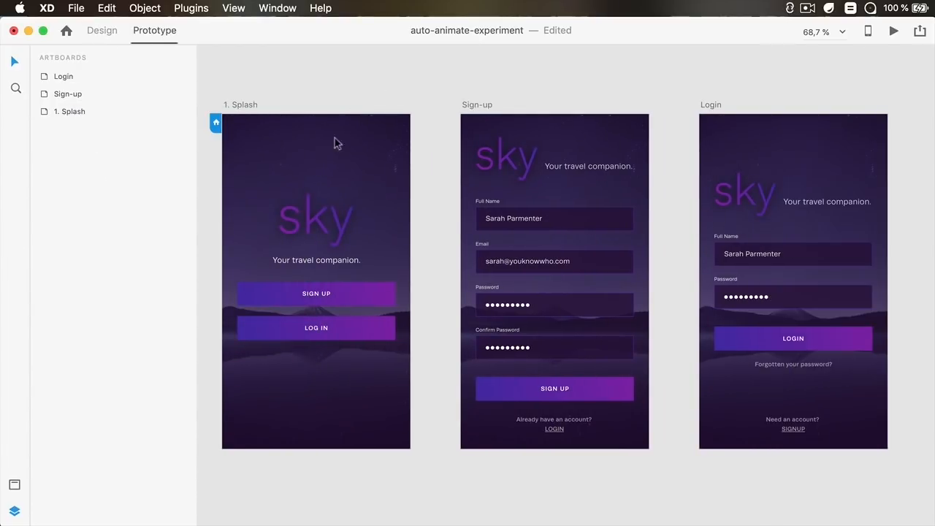
pyautogui.click(373, 292)
pyautogui.doubleClick(373, 292)
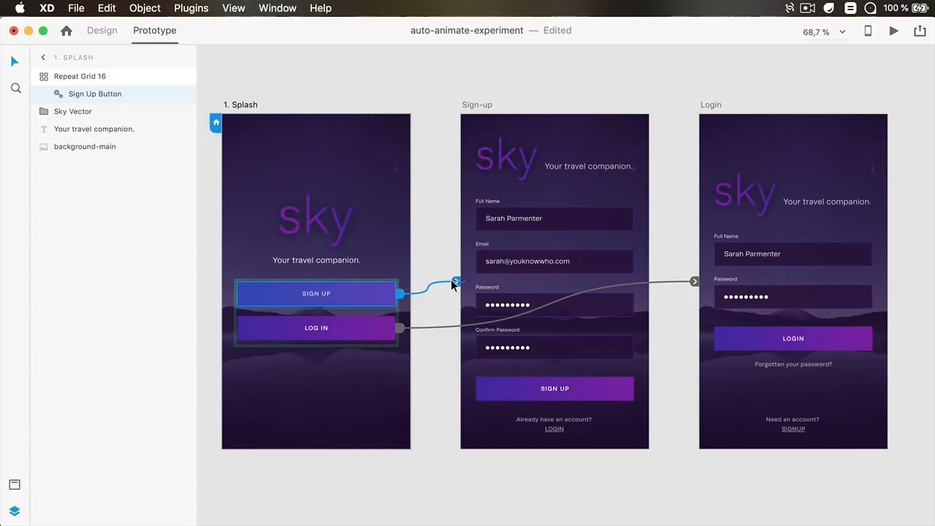
pyautogui.click(401, 292)
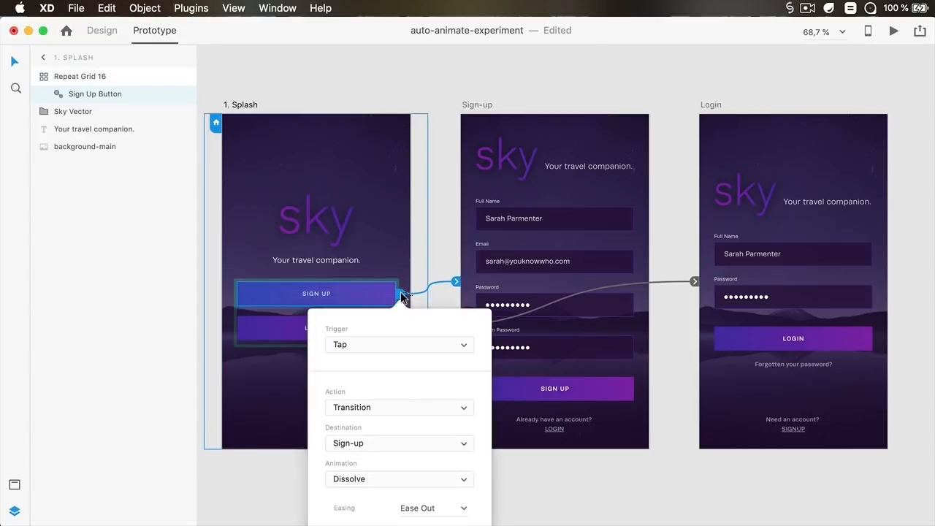
pyautogui.click(378, 408)
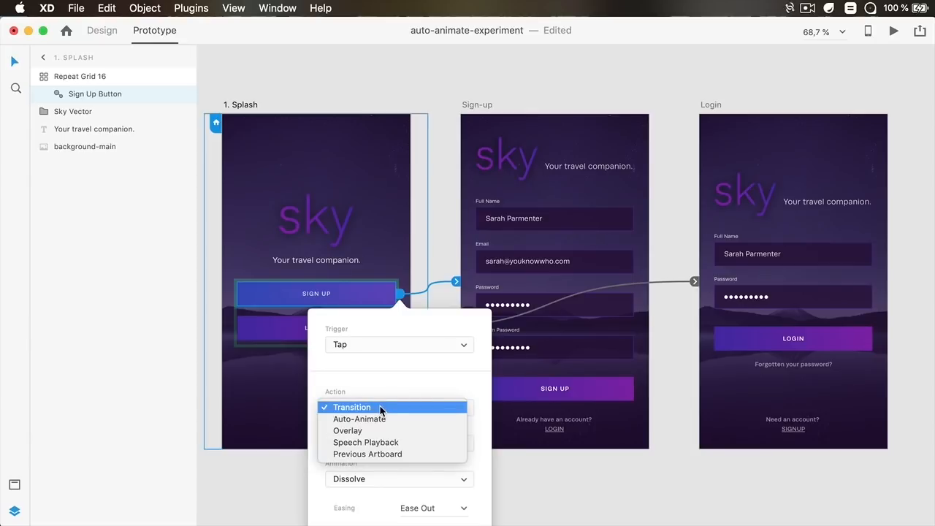
pyautogui.click(379, 419)
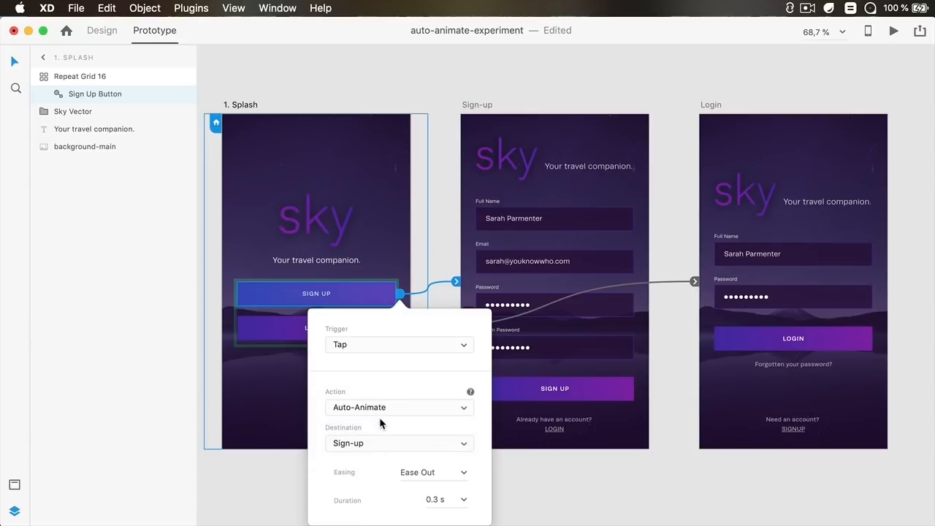
# Set the Sign Up interaction's easing to Snap and duration to 0.5 s, and save the document
pyautogui.click(463, 473)
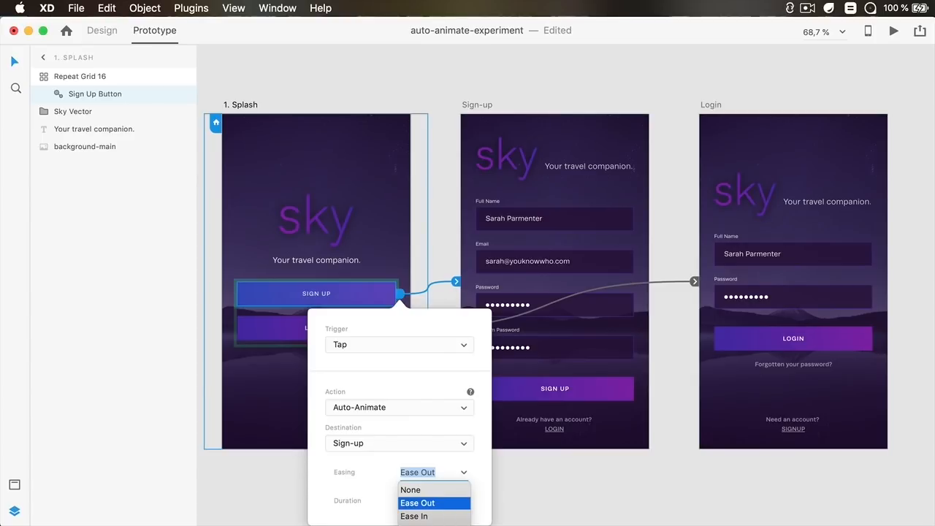
pyautogui.click(434, 525)
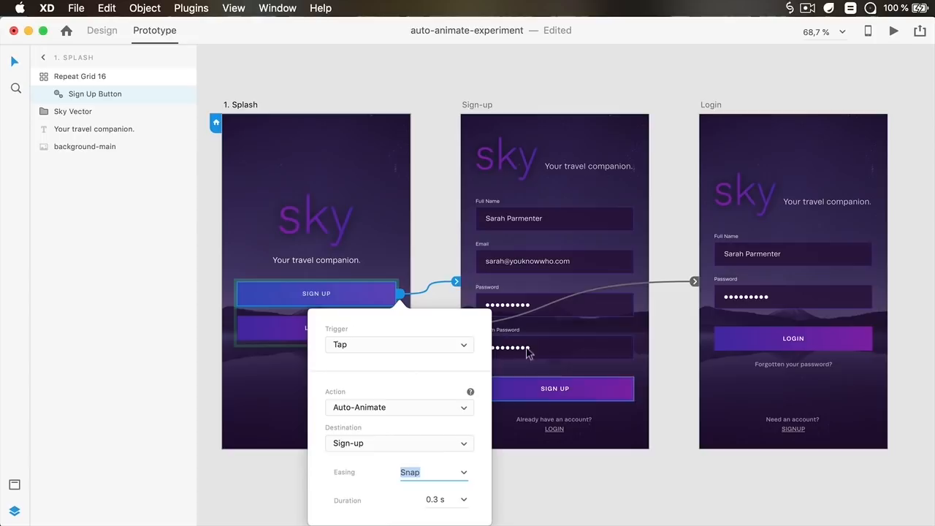
pyautogui.click(445, 498)
pyautogui.write('0.5')
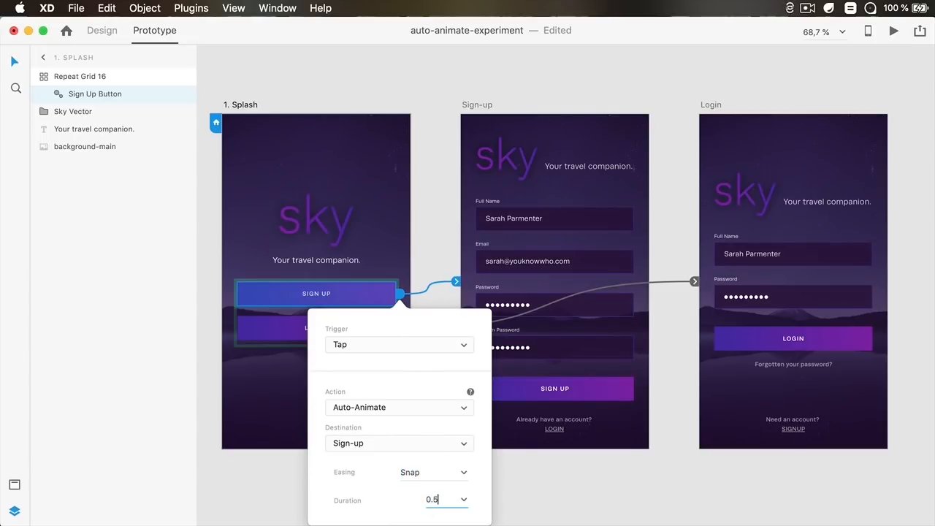
pyautogui.press('Tab')
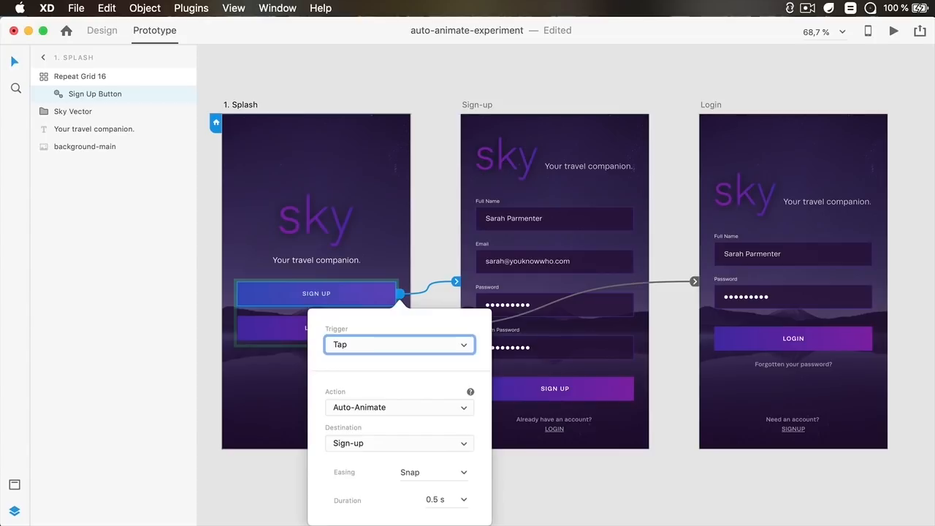
pyautogui.click(435, 118)
pyautogui.press('super+s')
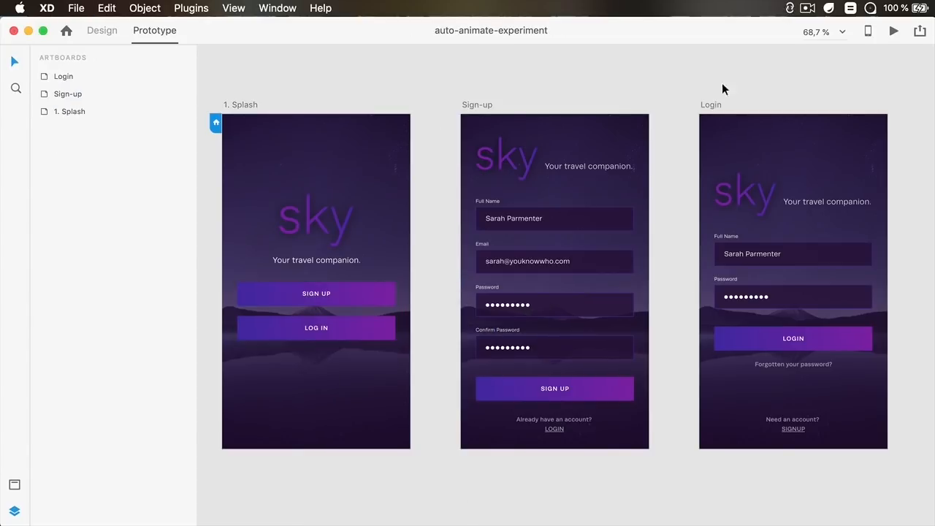
# Preview the Sign Up auto-animate transition and reopen the button's interaction settings
pyautogui.click(894, 31)
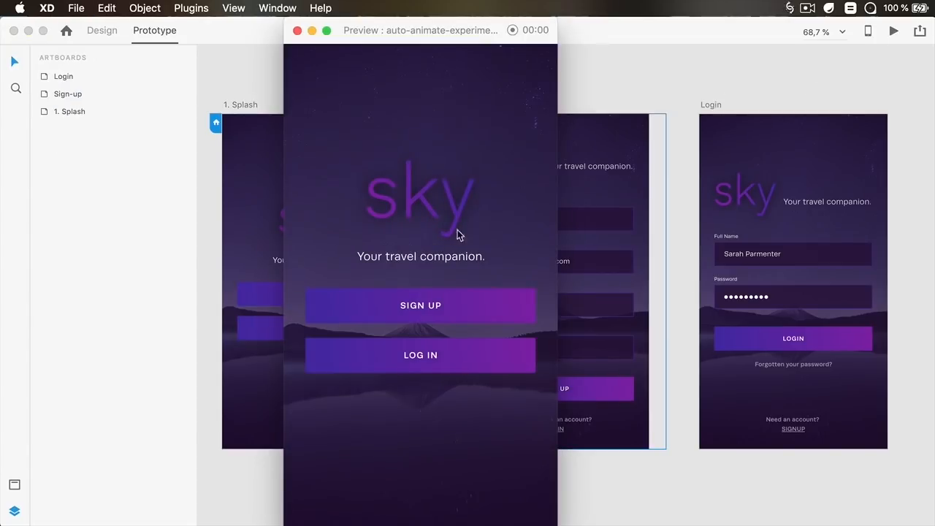
pyautogui.click(440, 313)
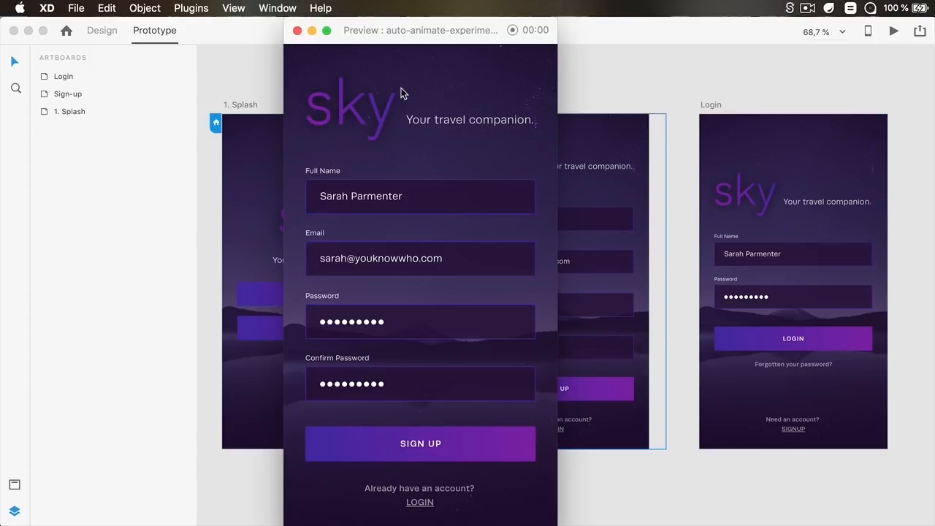
pyautogui.click(297, 29)
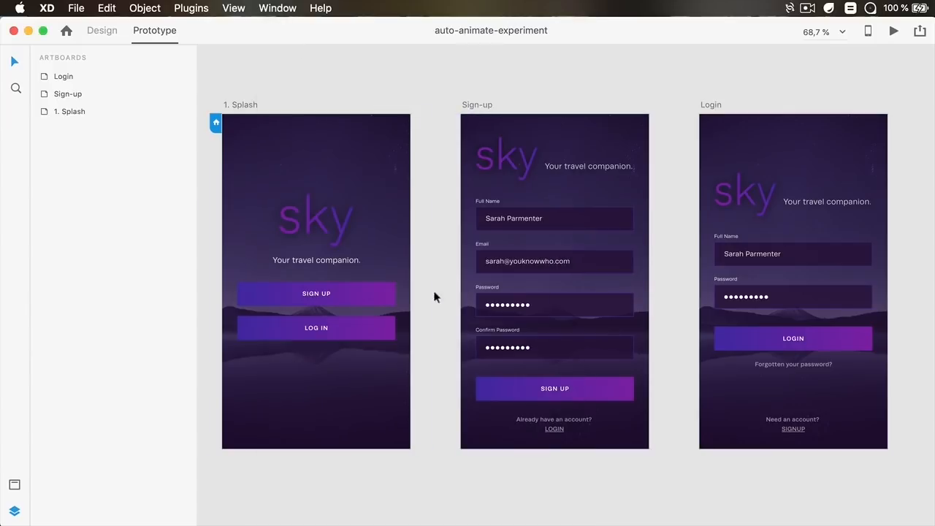
pyautogui.doubleClick(387, 304)
pyautogui.click(402, 292)
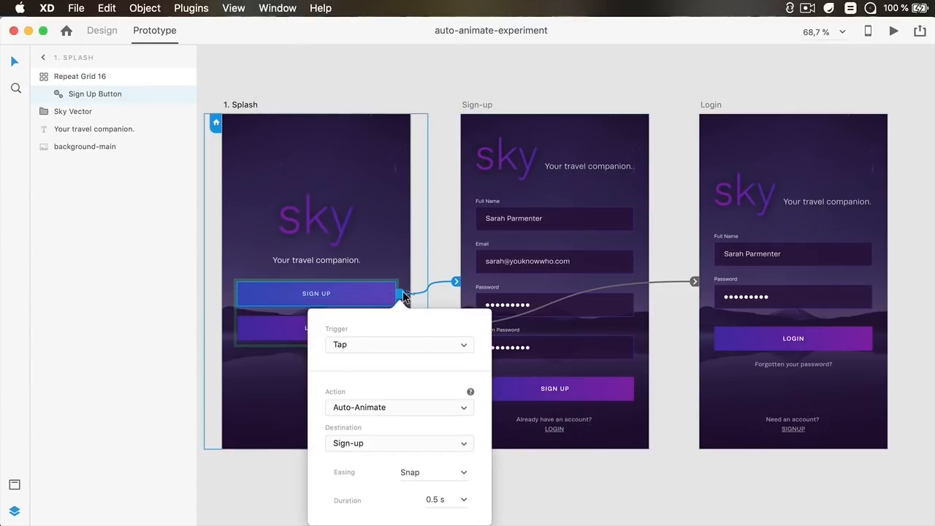
# Set the Sign Up interaction's duration to 1 s and close the interaction settings
pyautogui.click(438, 501)
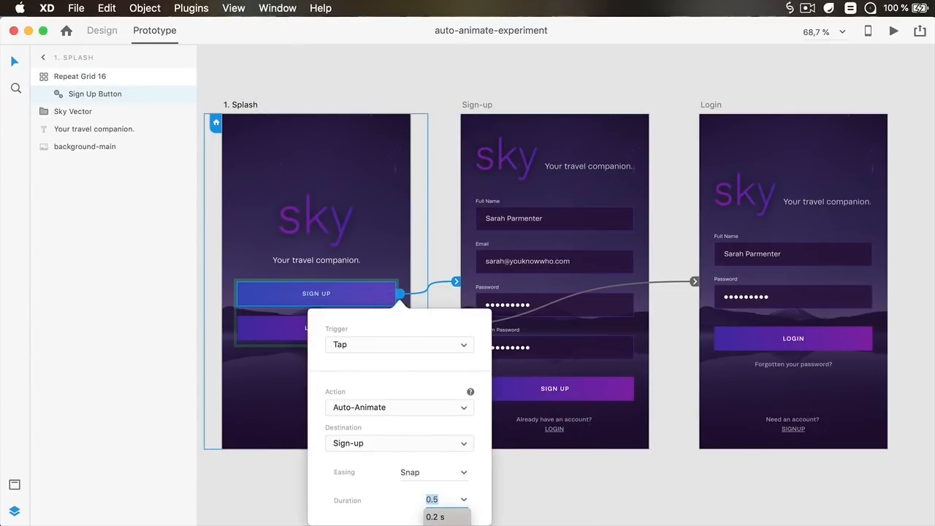
pyautogui.write('1')
pyautogui.press('Return')
pyautogui.write('3 s')
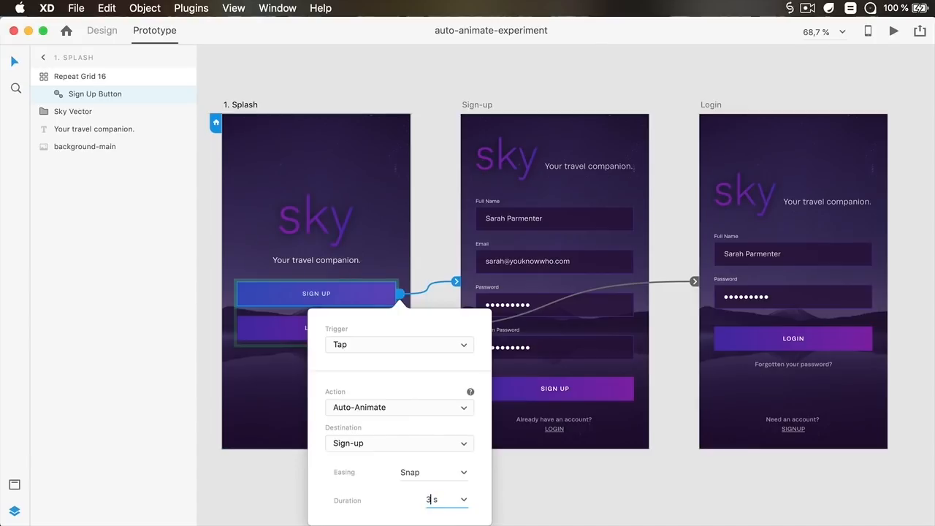
pyautogui.press('Return')
pyautogui.click(445, 234)
# Open the Log In button's interaction and change its action to Auto-Animate
pyautogui.doubleClick(367, 329)
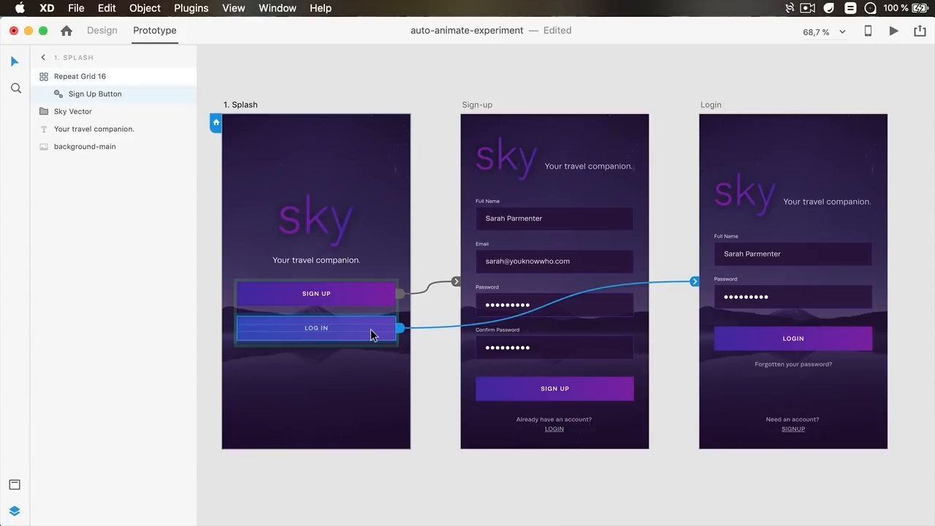
pyautogui.click(400, 328)
pyautogui.click(395, 138)
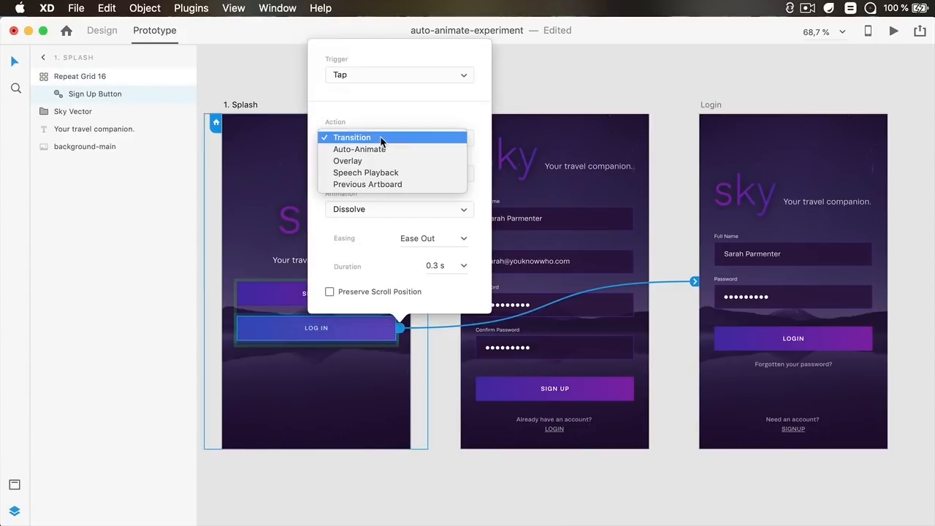
pyautogui.click(379, 149)
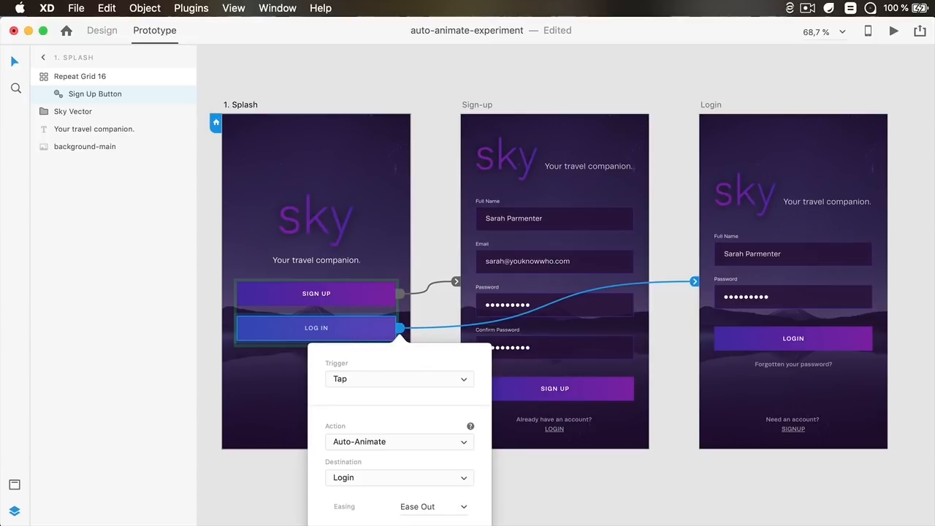
# Set the Log In interaction's easing to Snap
pyautogui.click(445, 507)
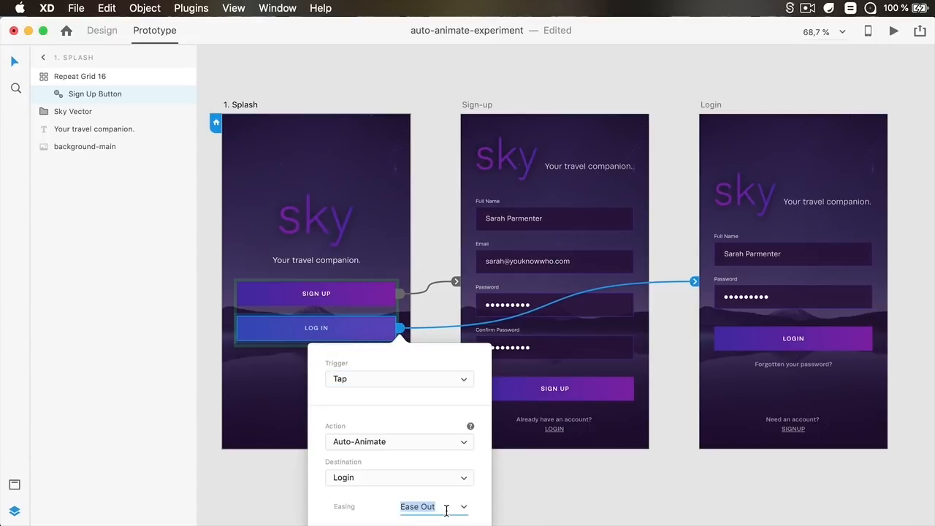
pyautogui.click(468, 507)
pyautogui.click(434, 525)
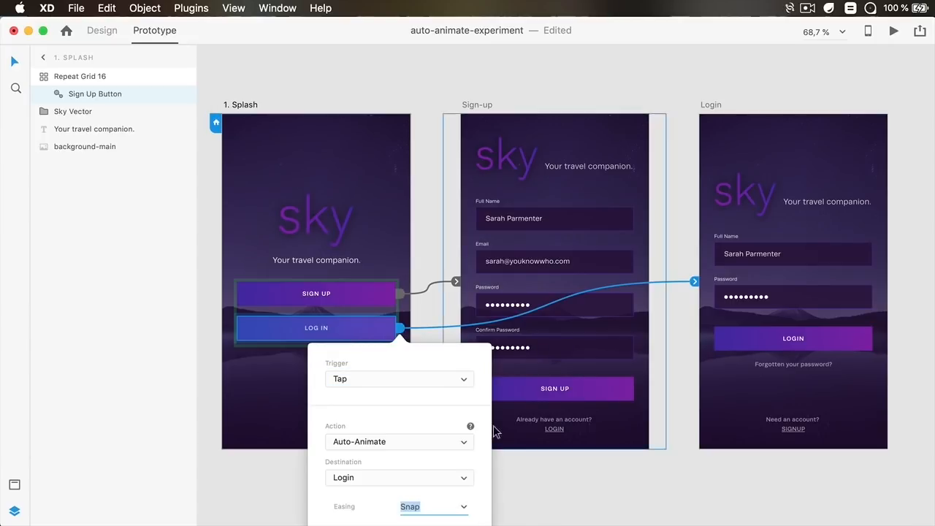
pyautogui.hscroll(-1, 467, 110)
pyautogui.click(466, 91)
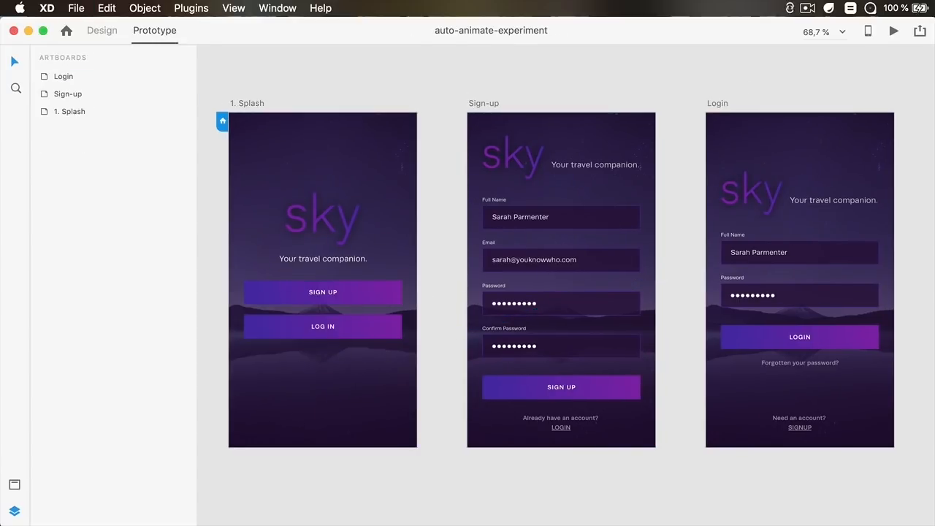
# Preview the prototype, testing the Sign Up and Log In transitions from the Splash screen
pyautogui.click(893, 30)
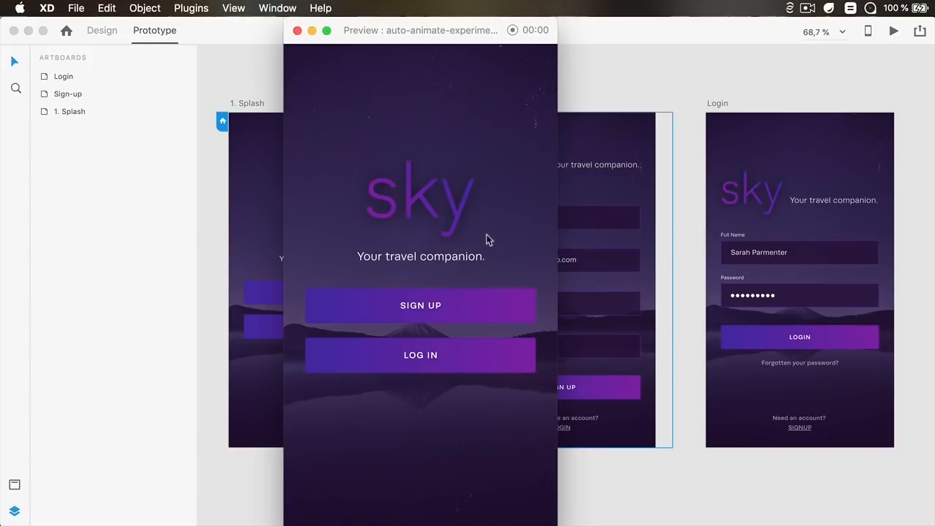
pyautogui.click(458, 311)
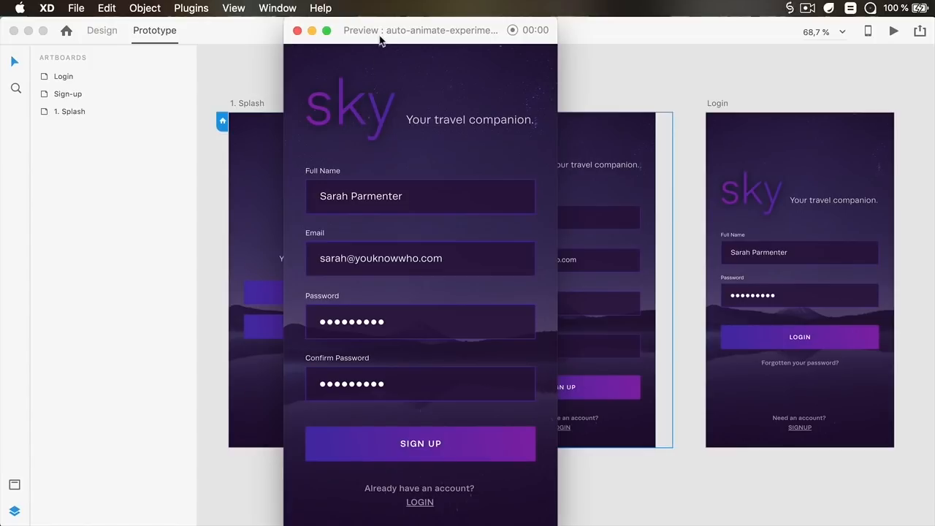
pyautogui.press('super+w')
pyautogui.click(893, 30)
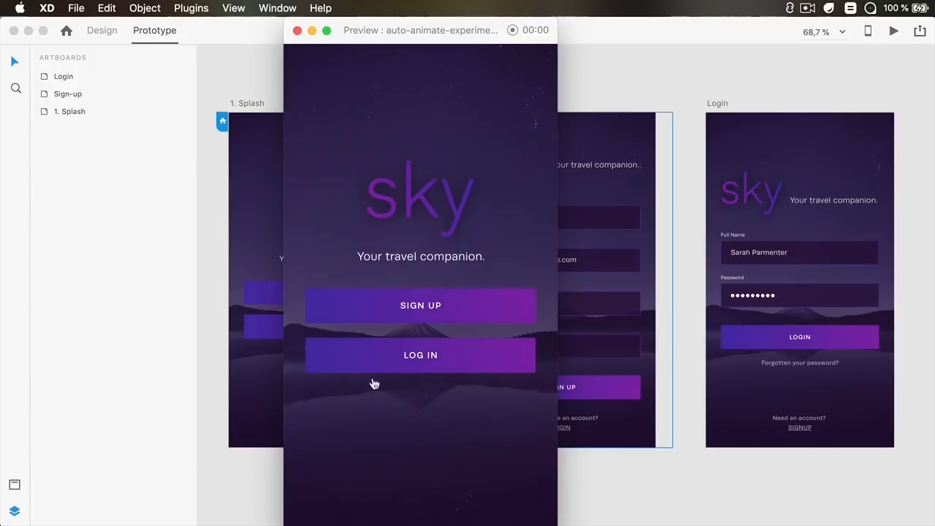
pyautogui.click(432, 356)
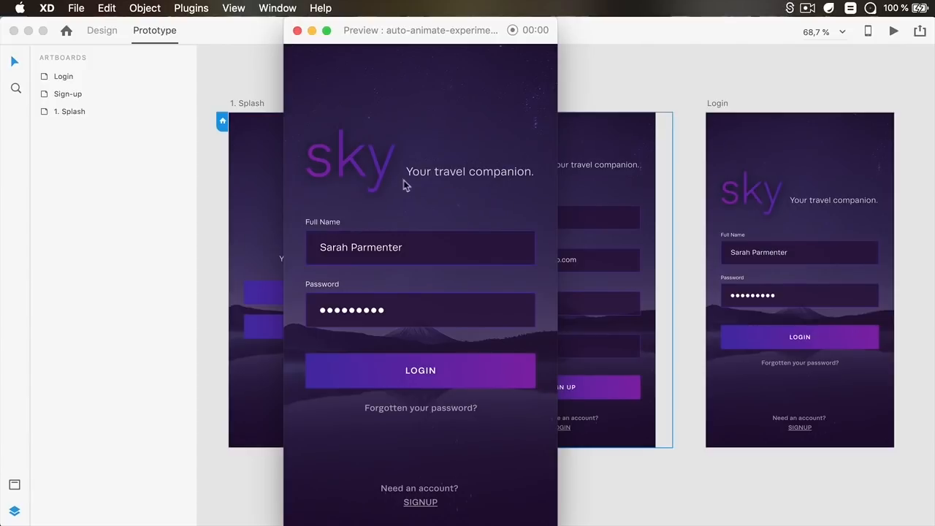
pyautogui.click(297, 32)
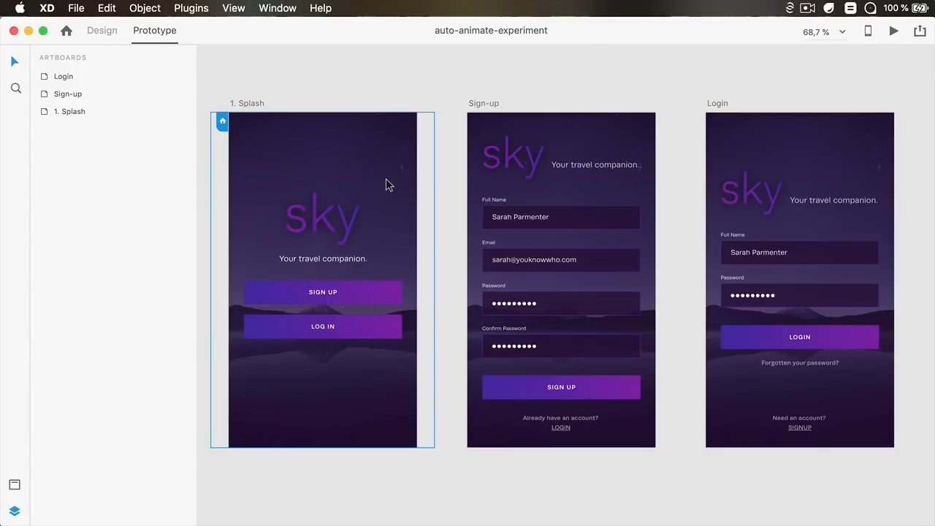
# In Design mode, ungroup the Splash artboard's repeat grid holding the Sign Up and Log In buttons
pyautogui.click(622, 137)
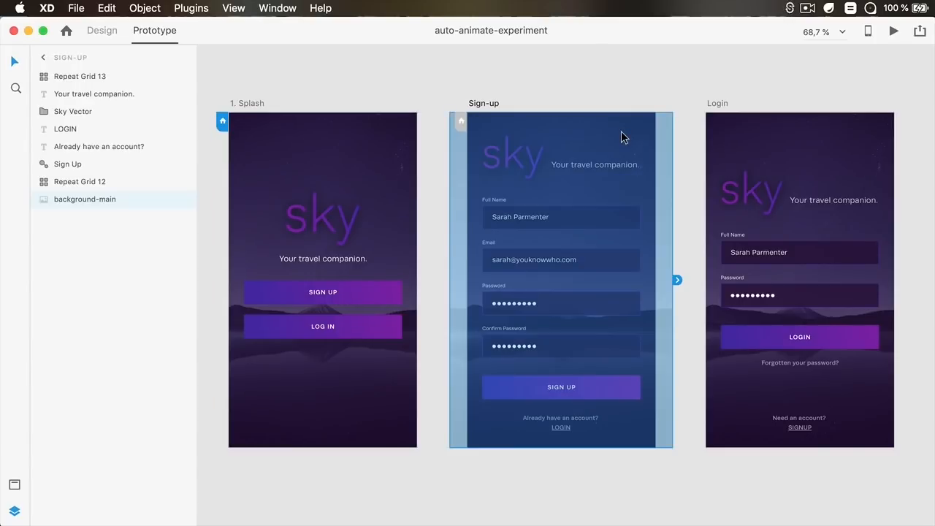
pyautogui.click(100, 30)
pyautogui.click(361, 145)
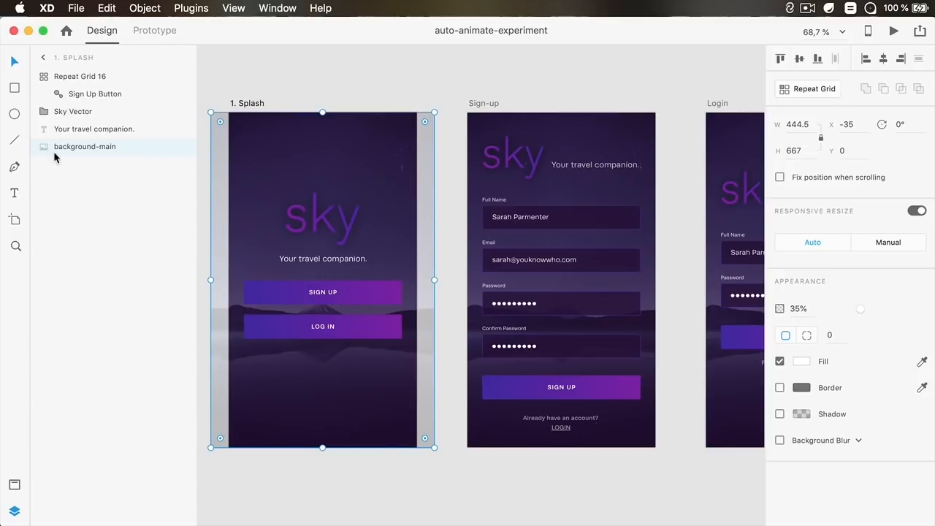
pyautogui.click(622, 135)
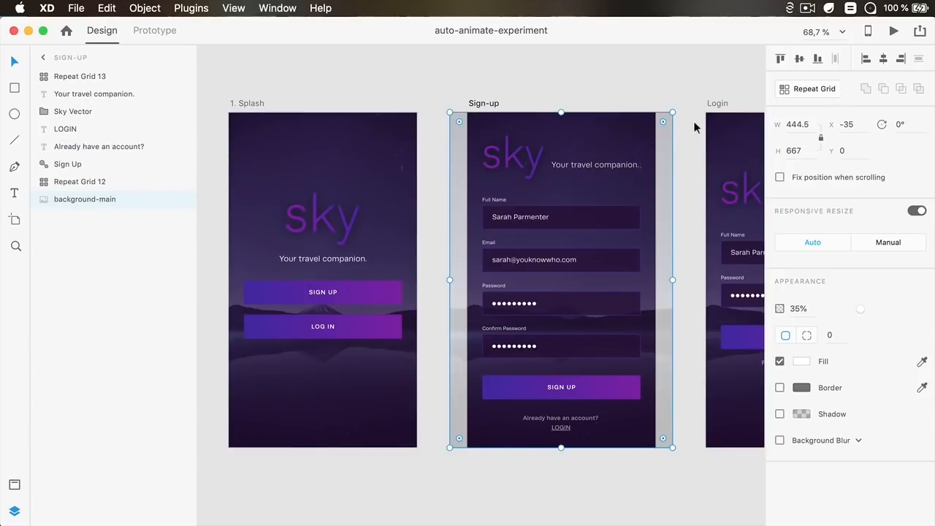
pyautogui.moveTo(675, 113); pyautogui.dragTo(850, 4)
pyautogui.click(330, 85)
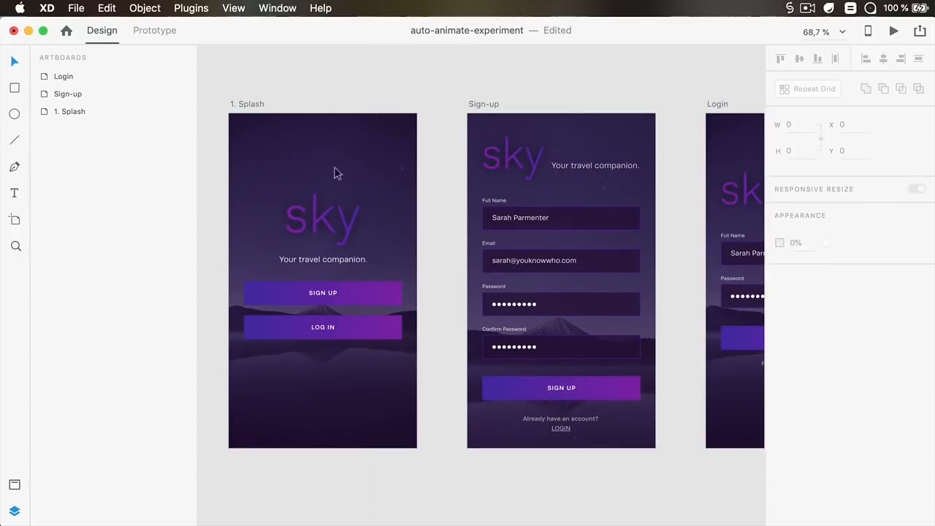
pyautogui.click(343, 295)
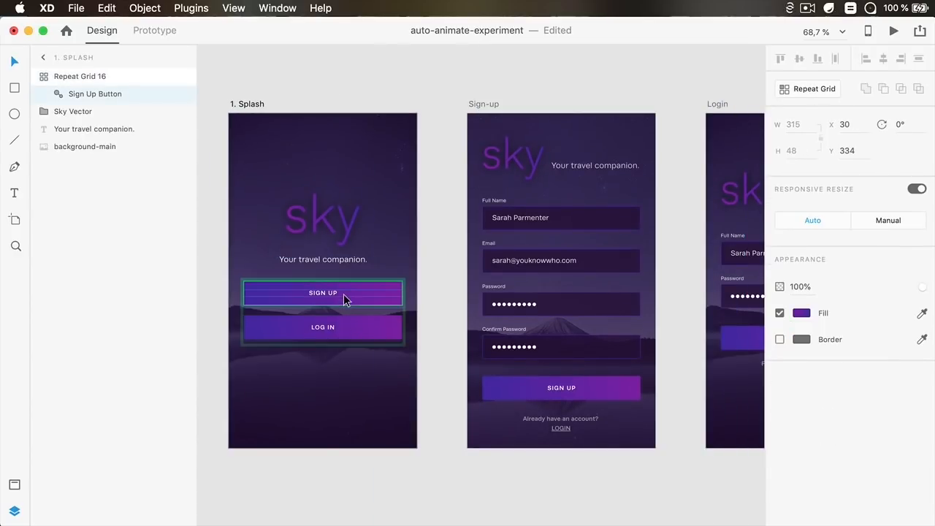
pyautogui.rightClick(100, 76)
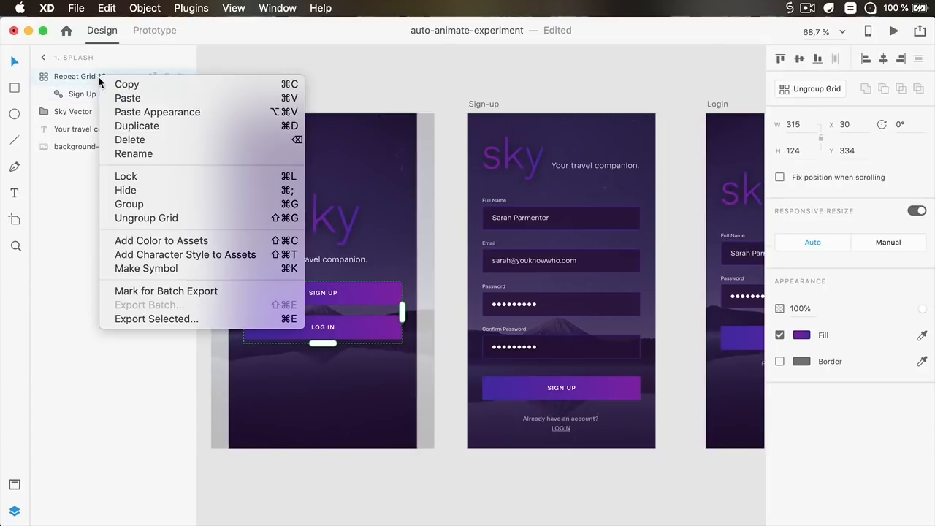
pyautogui.click(149, 218)
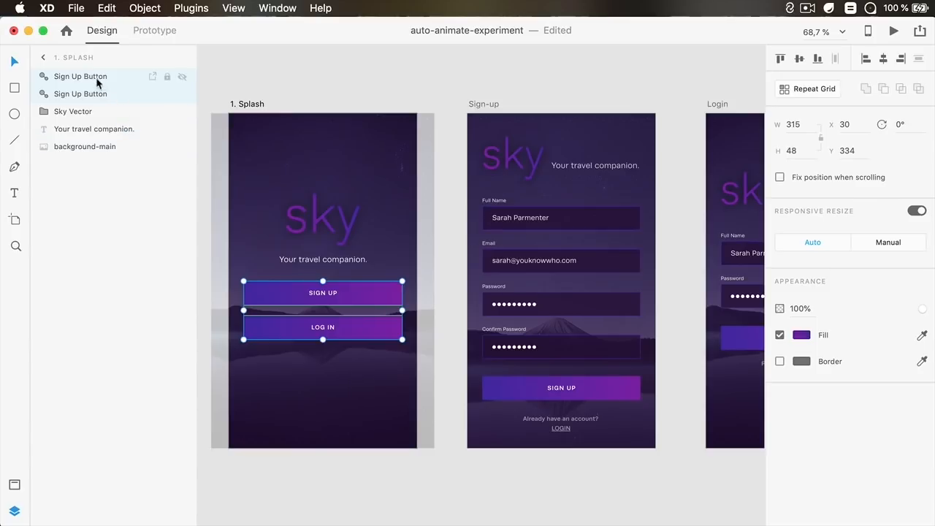
# Rename the Splash artboard's Log In button layer to Log In Button
pyautogui.click(89, 111)
pyautogui.click(93, 77)
pyautogui.click(94, 94)
pyautogui.click(93, 77)
pyautogui.doubleClick(83, 76)
pyautogui.click(72, 77)
pyautogui.moveTo(53, 76); pyautogui.dragTo(82, 76)
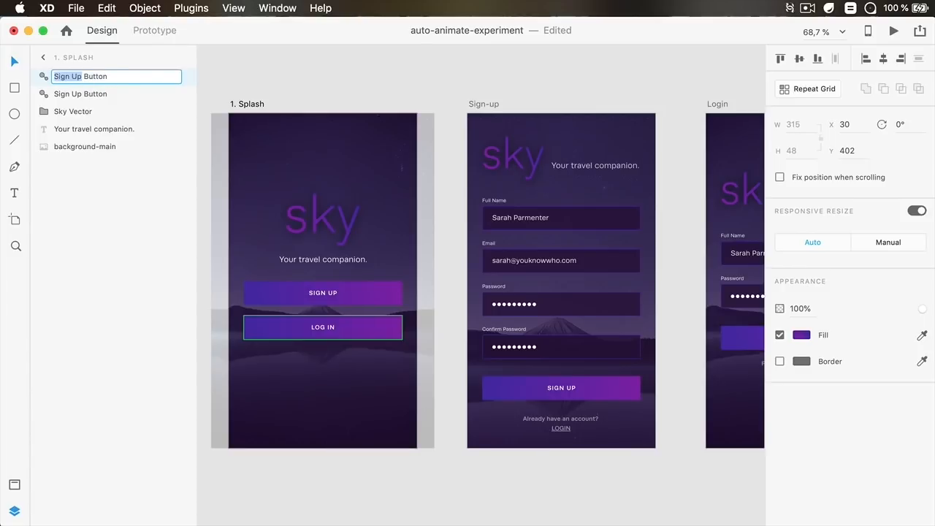
pyautogui.write('Log In')
pyautogui.press('Return')
# Rename the Sign-up artboard's Sign Up button layer to Sign Up Button
pyautogui.click(549, 391)
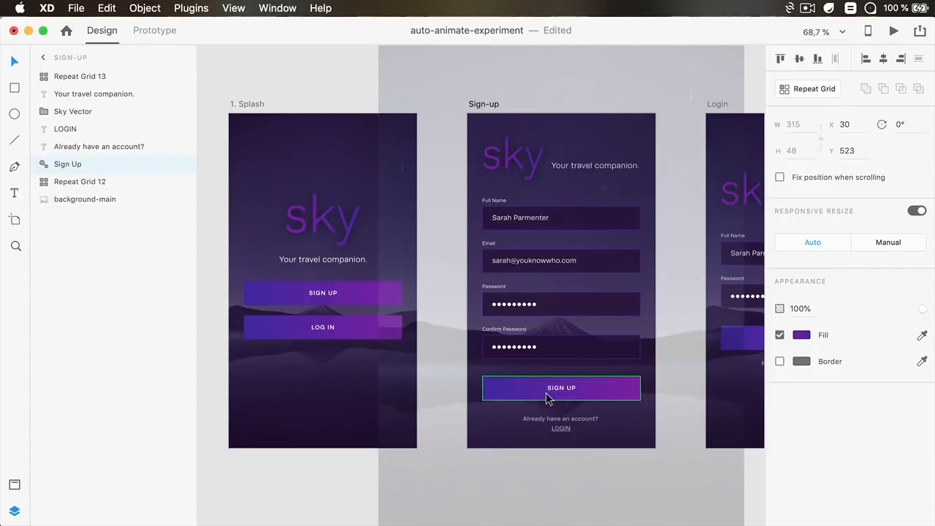
pyautogui.doubleClick(70, 165)
pyautogui.press('Right')
pyautogui.write('Button')
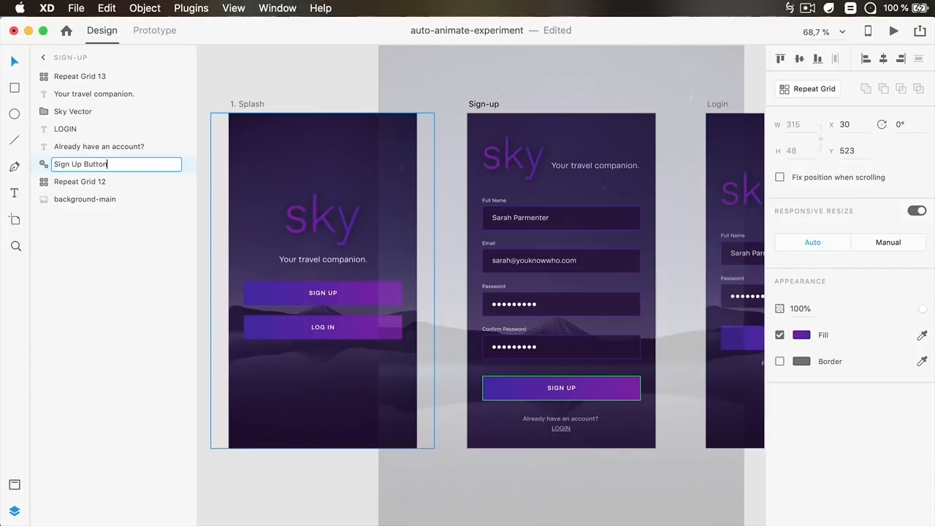
pyautogui.press('Return')
# Rename the Login artboard's login button layer to Log In Button and save the document
pyautogui.click(628, 152)
pyautogui.moveTo(676, 211); pyautogui.dragTo(428, 198)
pyautogui.press('super+s')
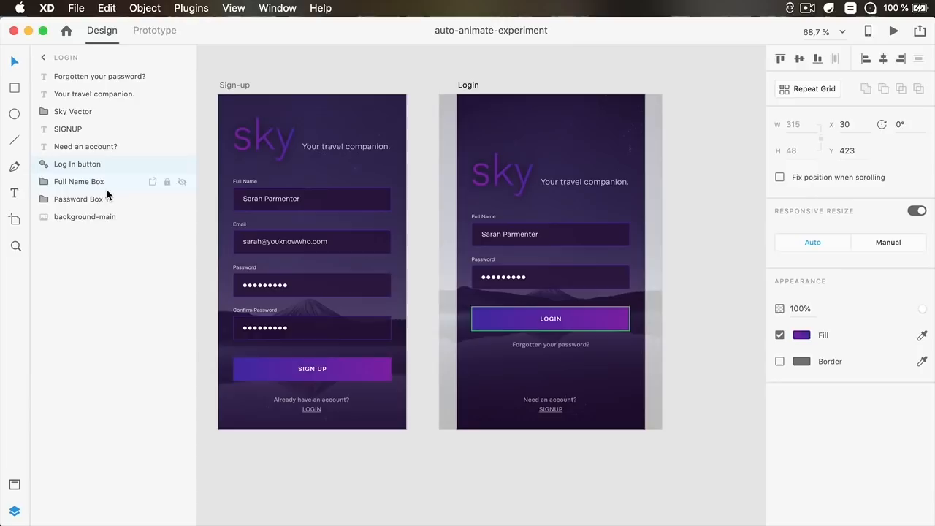
pyautogui.doubleClick(82, 165)
pyautogui.press('BackSpace')
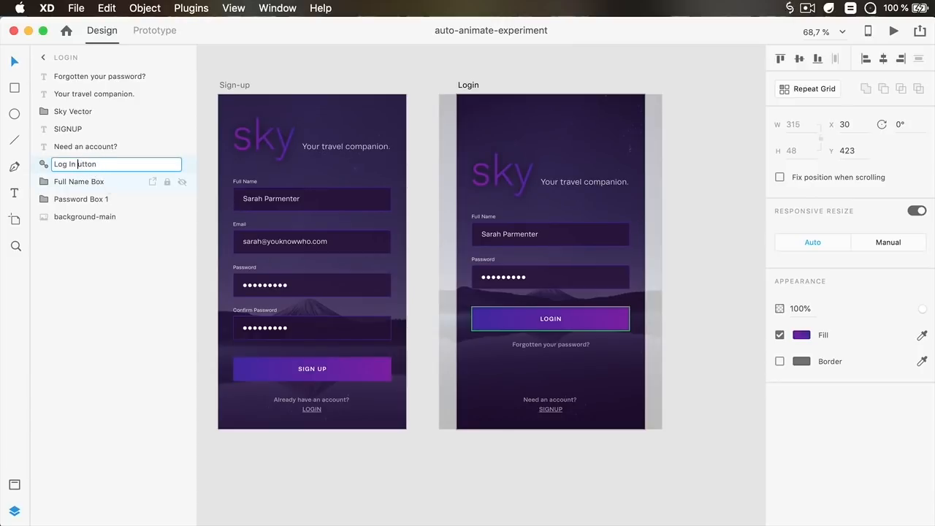
pyautogui.write('B')
pyautogui.press('Return')
pyautogui.press('super+s')
# Preview the prototype again, testing the Sign Up transition twice
pyautogui.click(707, 170)
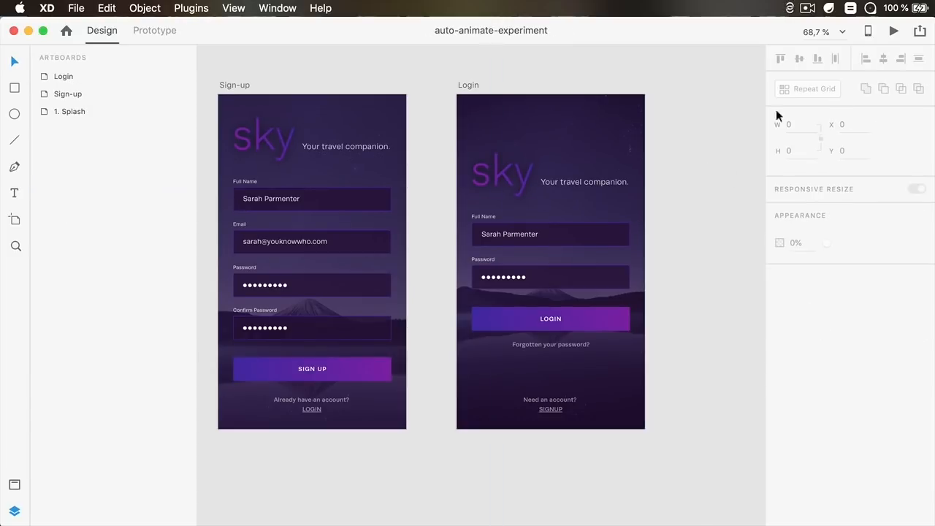
pyautogui.click(893, 30)
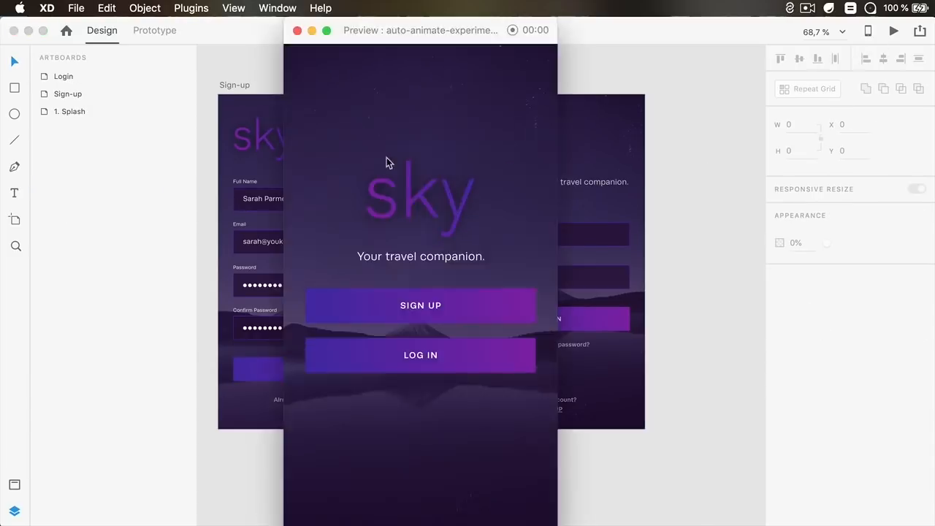
pyautogui.click(452, 306)
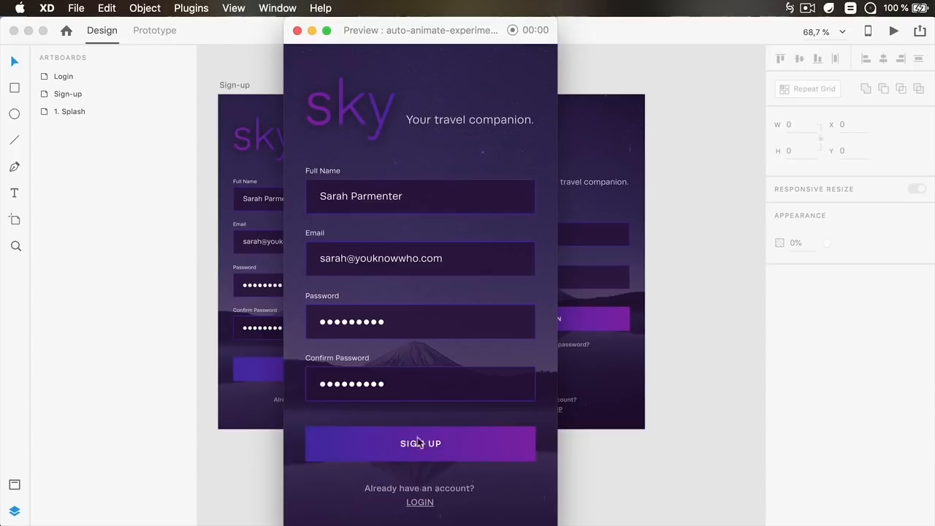
pyautogui.click(297, 30)
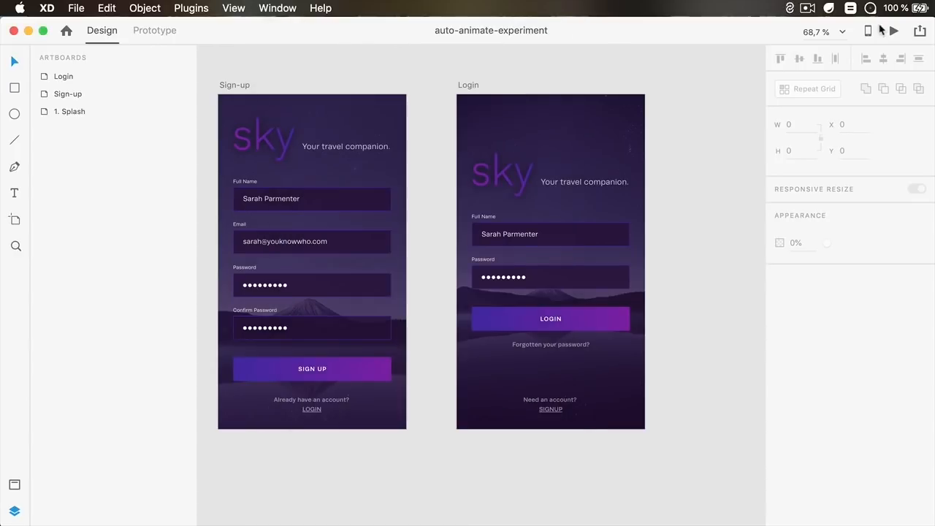
pyautogui.click(892, 31)
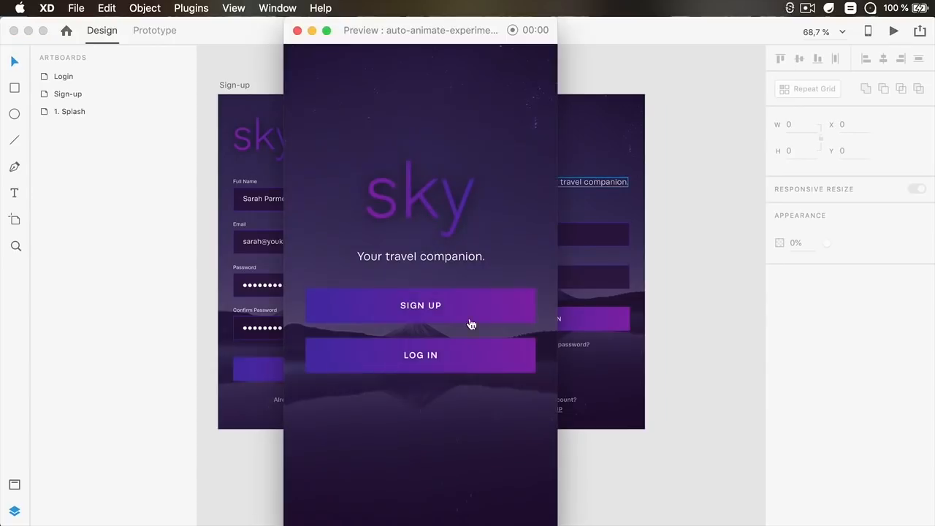
pyautogui.click(410, 305)
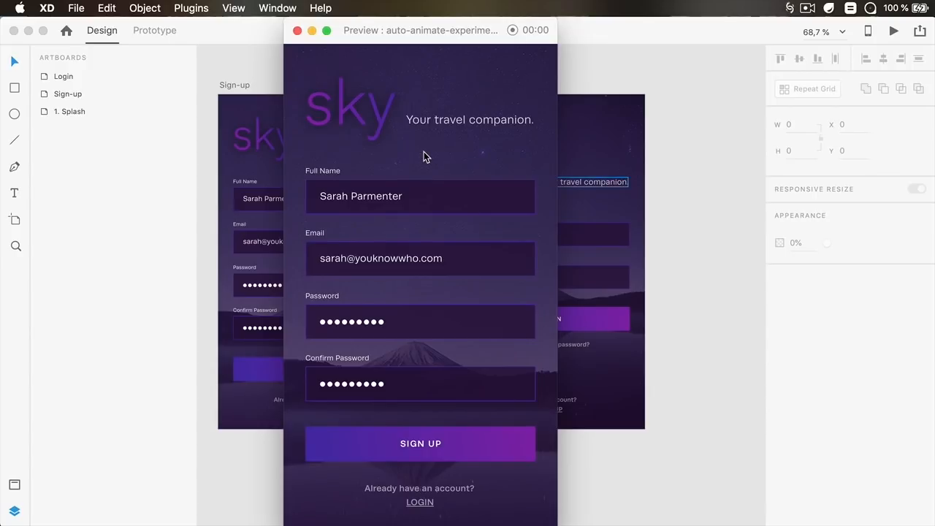
pyautogui.click(298, 30)
pyautogui.moveTo(322, 118); pyautogui.dragTo(429, 120)
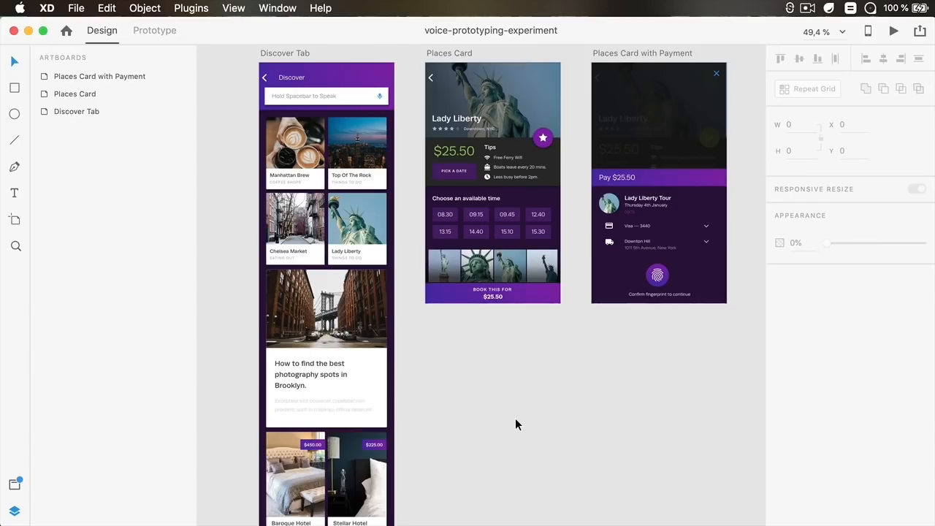
pyautogui.scroll(2, 515, 420)
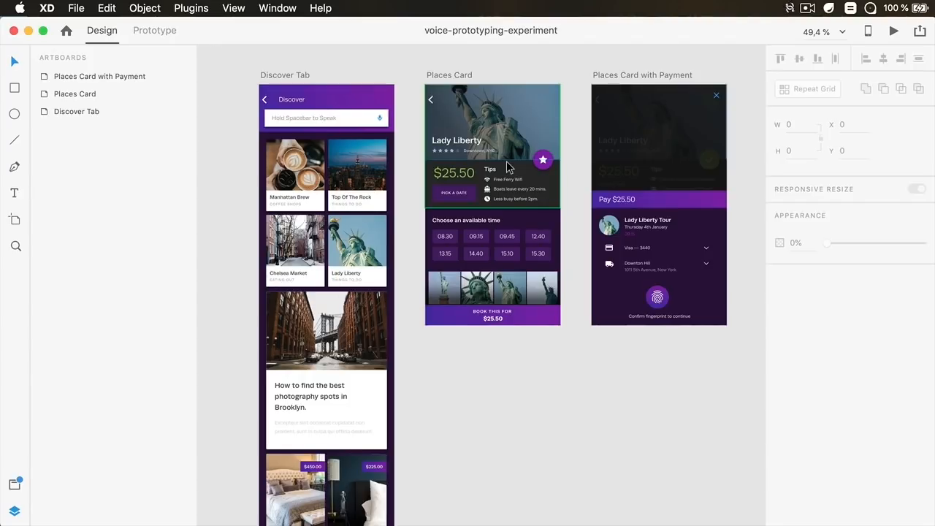
# In Prototype mode, link the Discover Tab's search box to Places Card with a Voice trigger using the command "Show me Lady Liberty"
pyautogui.click(162, 34)
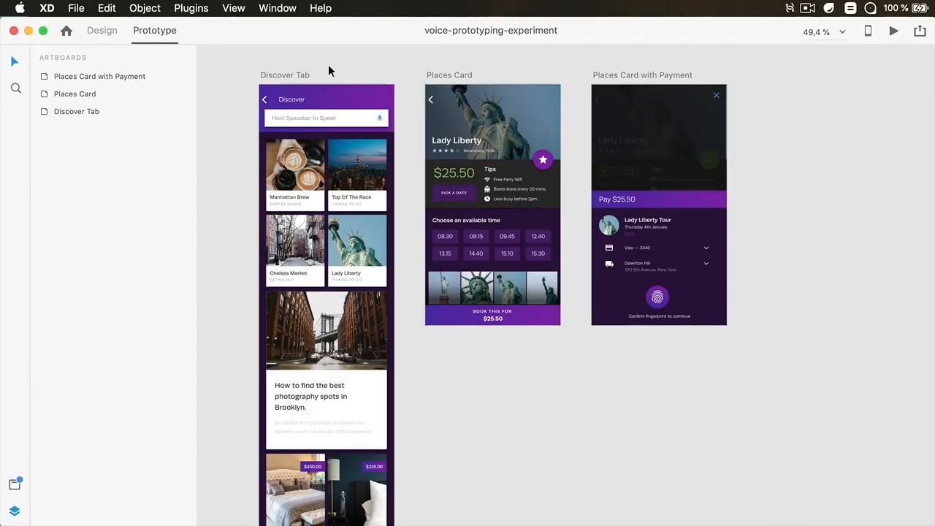
pyautogui.click(352, 115)
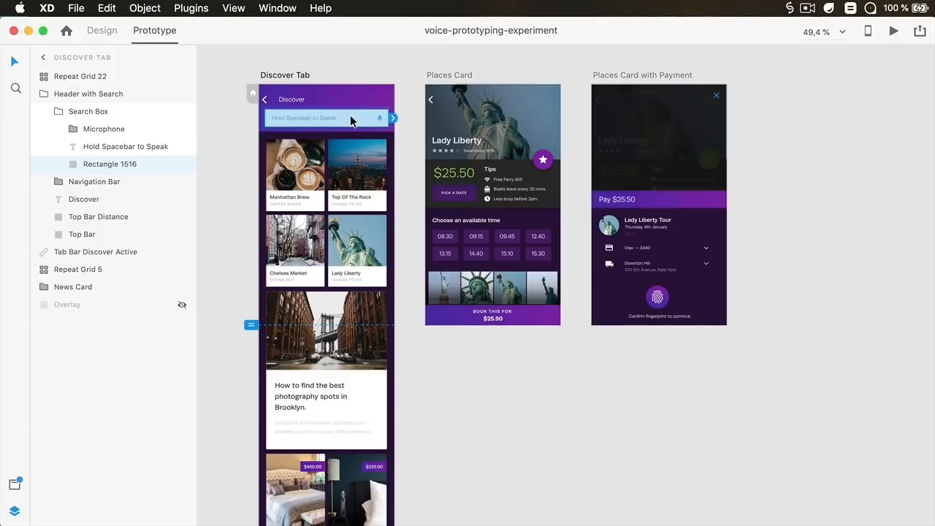
pyautogui.press('Escape')
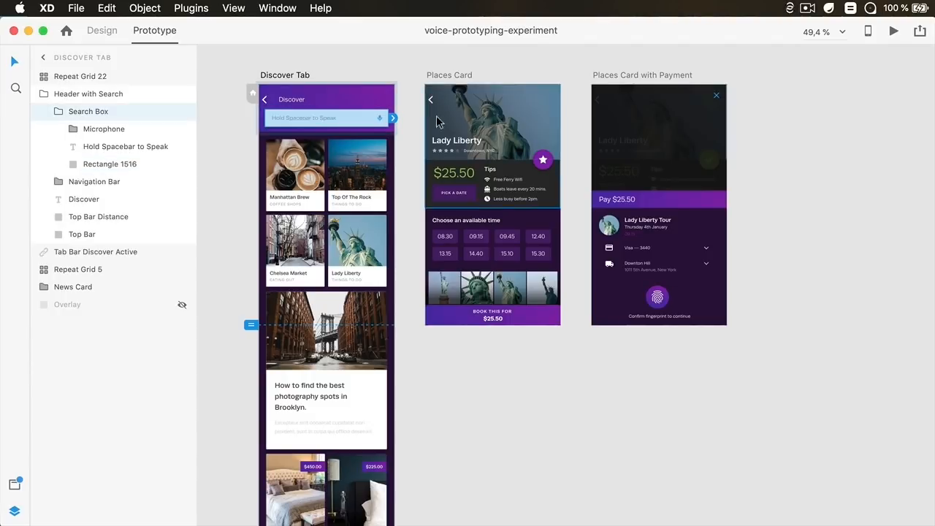
pyautogui.moveTo(417, 116); pyautogui.dragTo(462, 126)
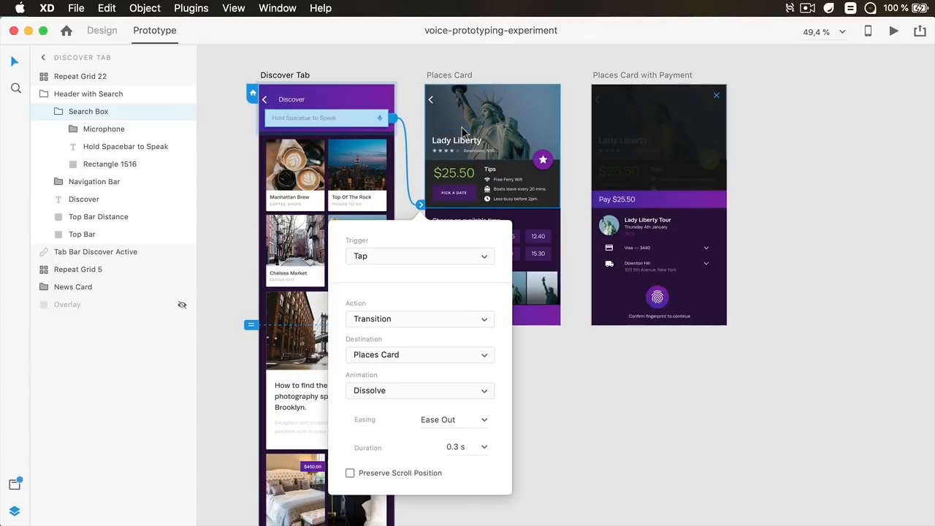
pyautogui.click(398, 255)
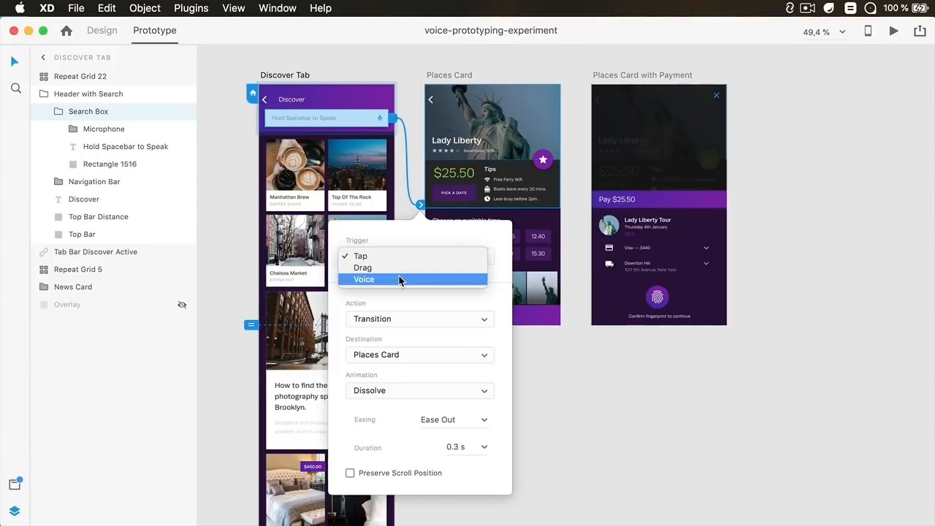
pyautogui.click(398, 276)
pyautogui.click(384, 290)
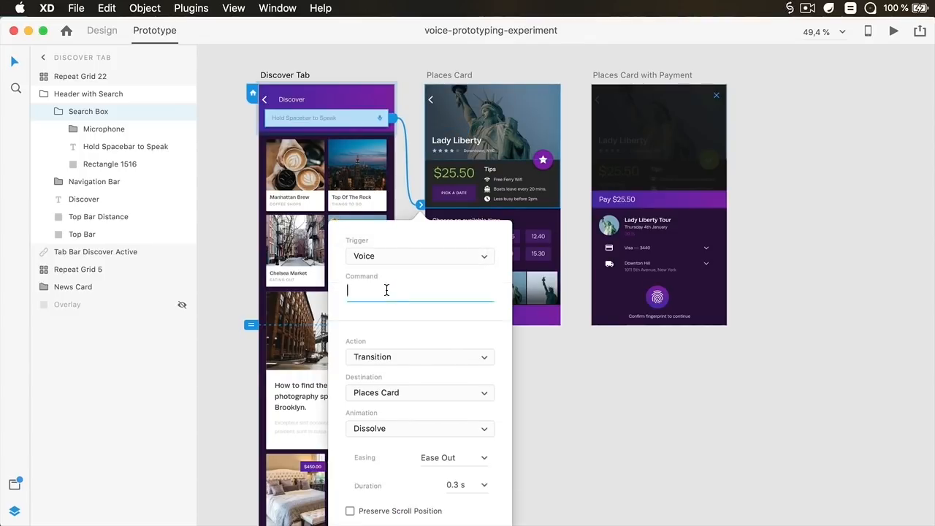
pyautogui.write('Show me Lady Liberty')
pyautogui.click(403, 359)
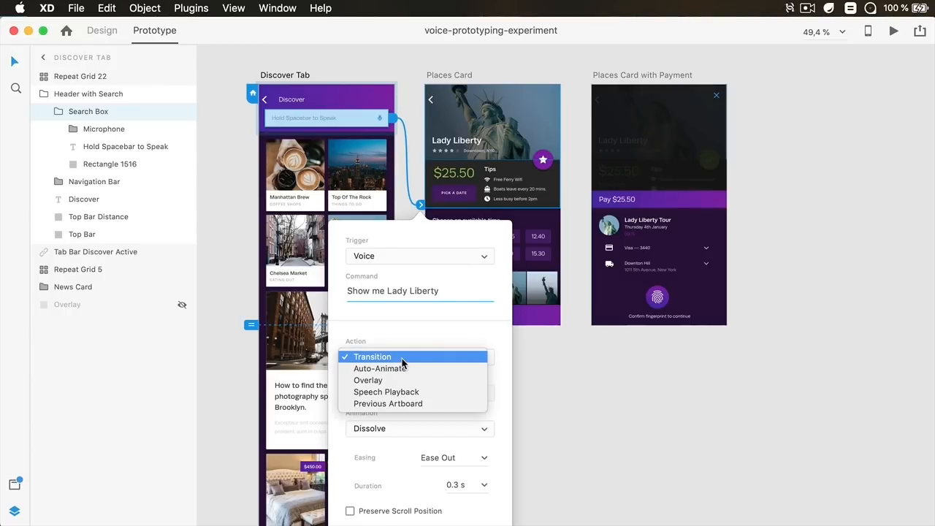
pyautogui.click(452, 334)
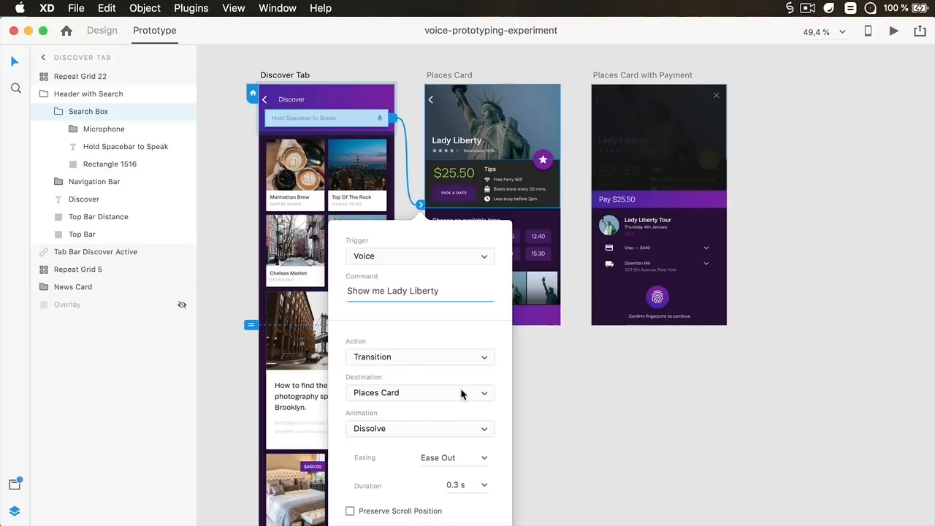
pyautogui.click(753, 117)
# Preview the prototype and test the voice command to reach the Lady Liberty card
pyautogui.click(893, 32)
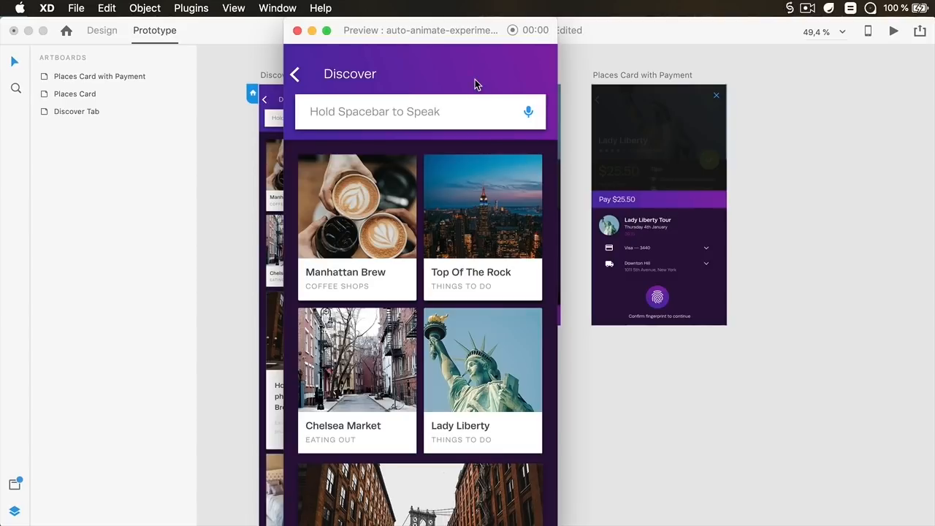
pyautogui.press('space')
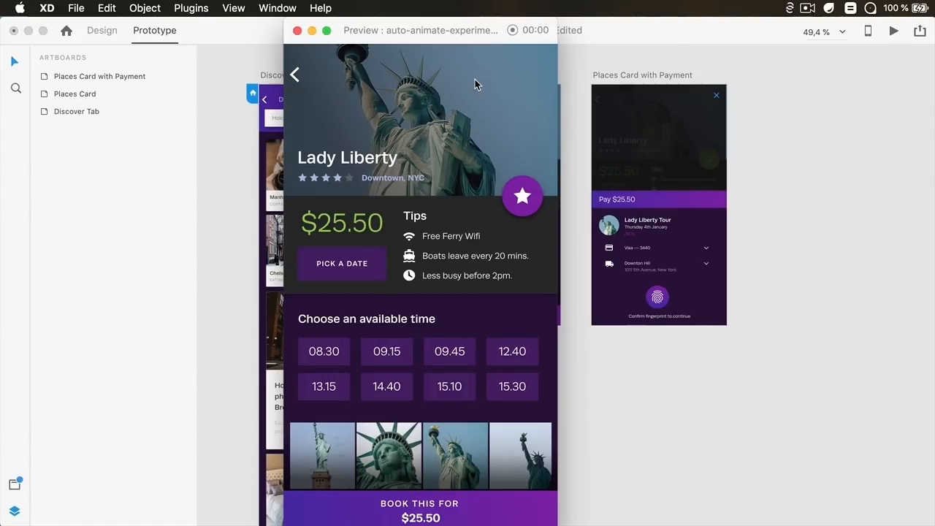
pyautogui.moveTo(434, 32); pyautogui.dragTo(263, 56)
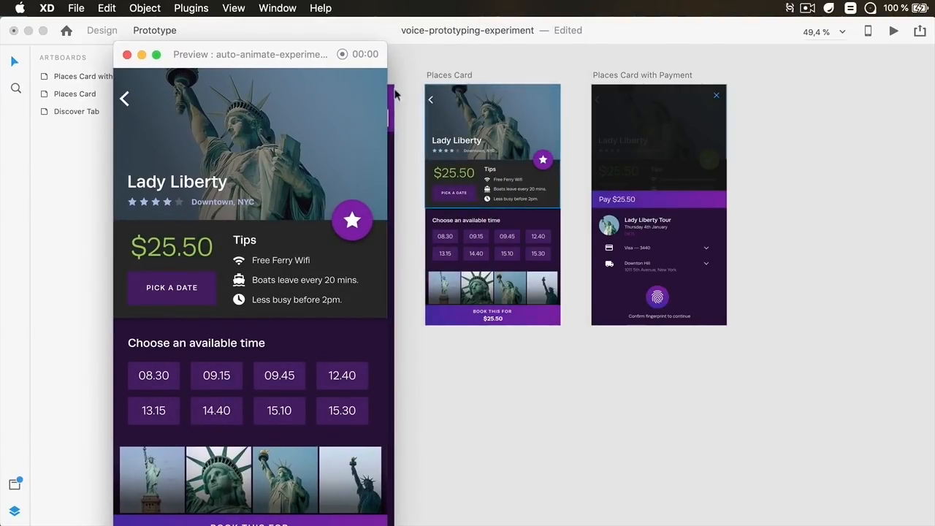
pyautogui.moveTo(282, 53); pyautogui.dragTo(470, 28)
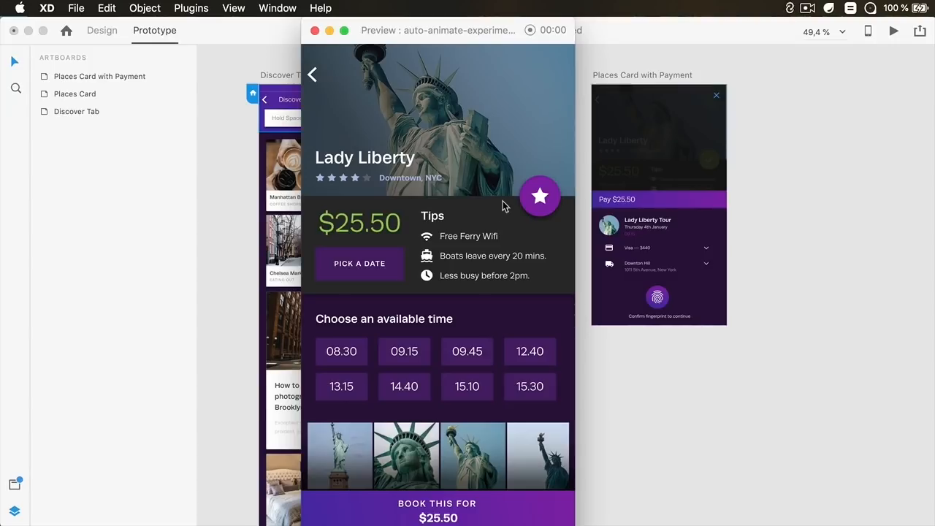
pyautogui.click(316, 31)
# Give the Places Card artboard a Time trigger with Speech Playback saying "This is Lady Liberty, a monument situated in Downtown New York", then preview it
pyautogui.click(444, 76)
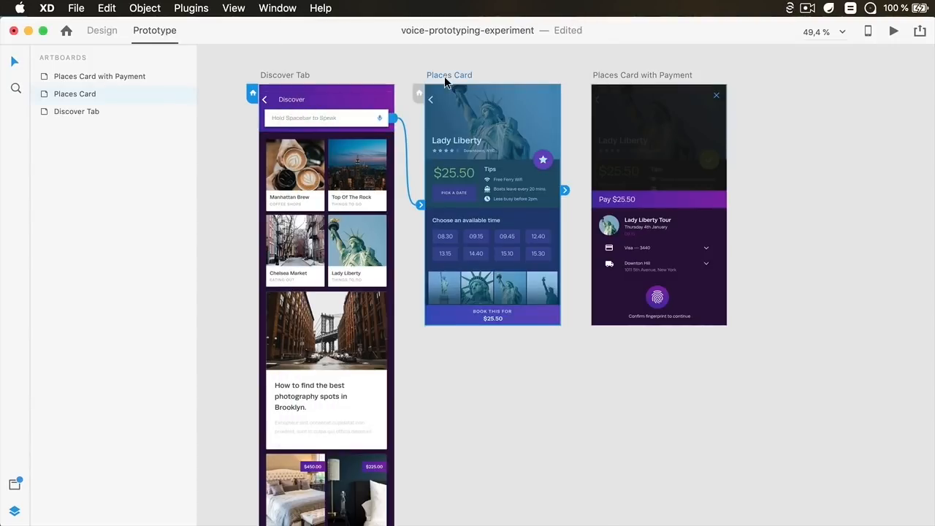
pyautogui.click(567, 191)
pyautogui.click(636, 73)
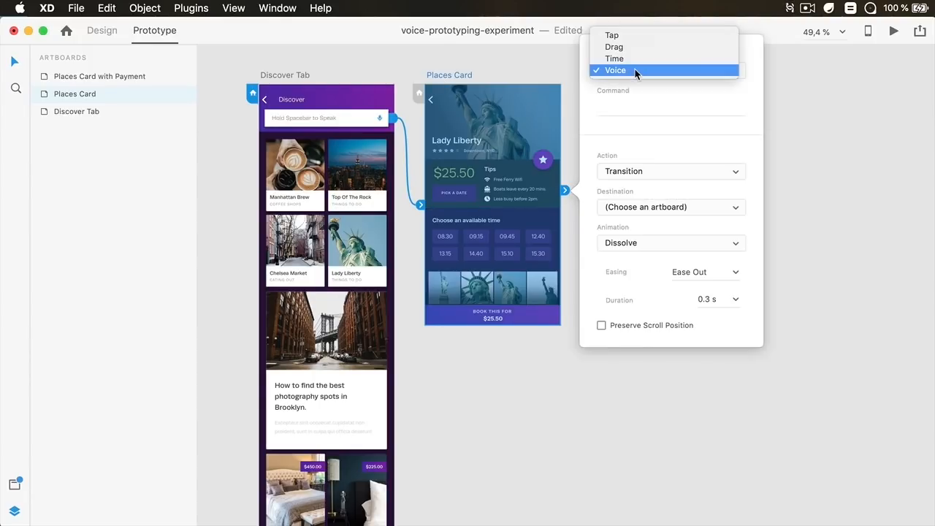
pyautogui.click(639, 58)
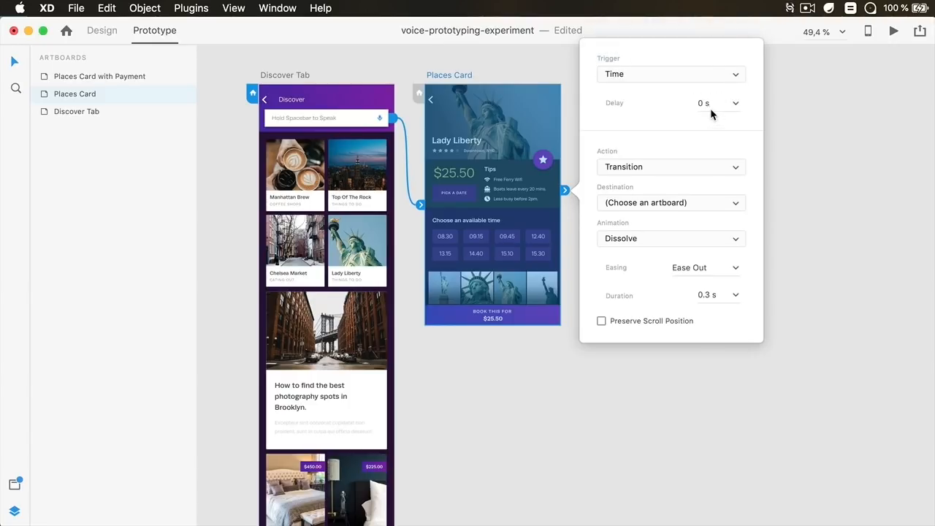
pyautogui.click(667, 169)
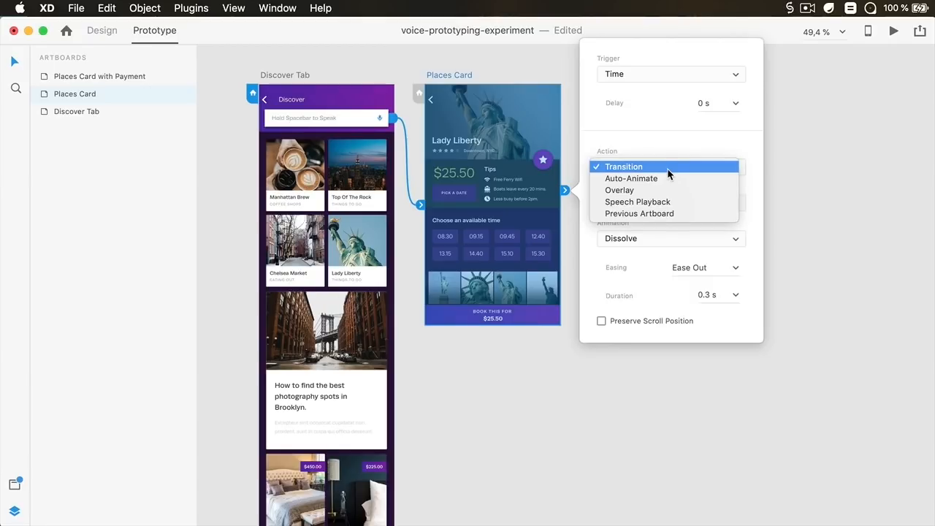
pyautogui.click(664, 202)
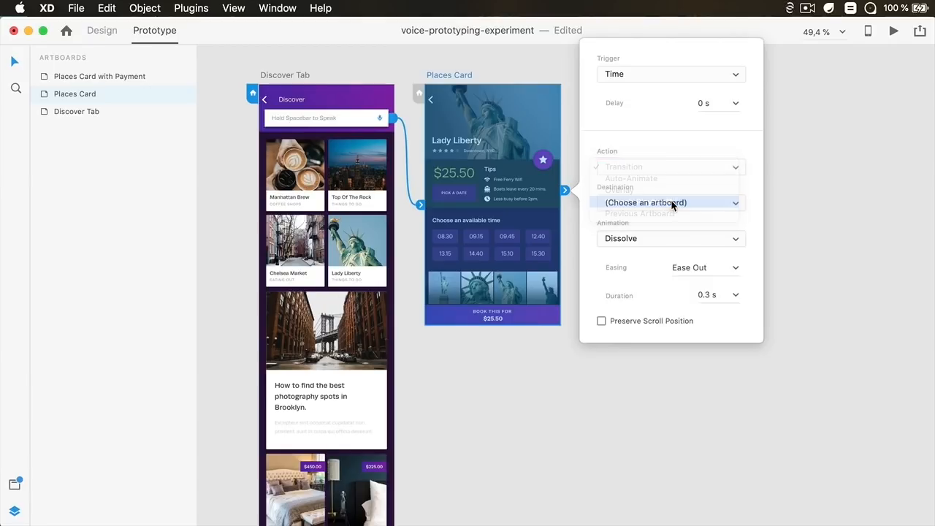
pyautogui.click(651, 252)
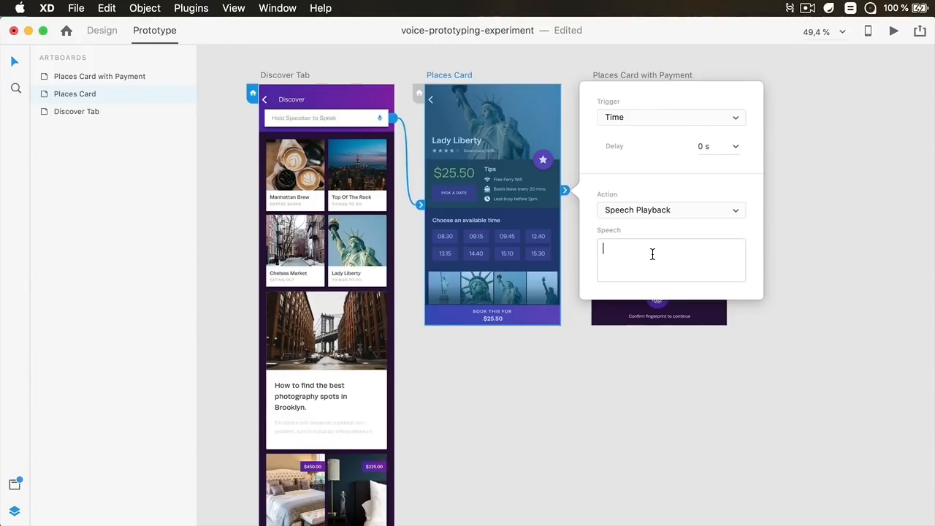
pyautogui.write('This is Lady Liberty, a monument situated in Downtown New York')
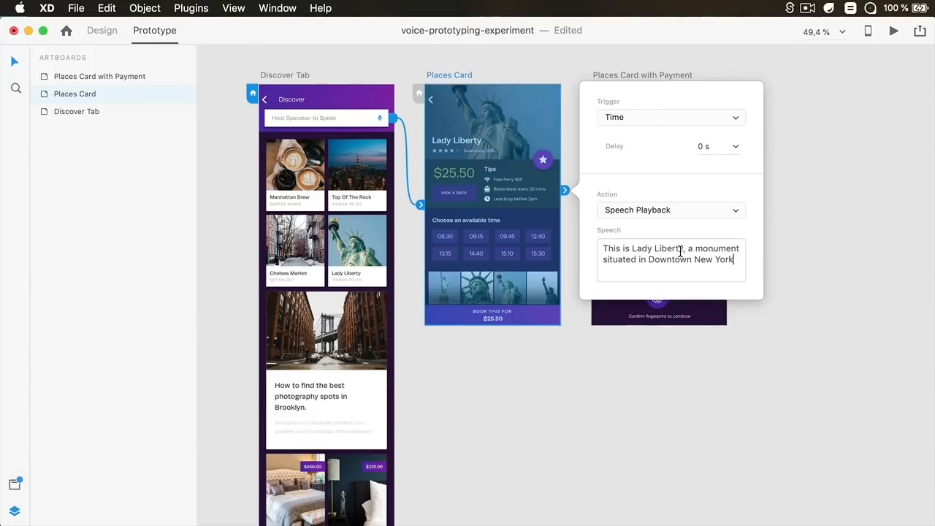
pyautogui.click(804, 178)
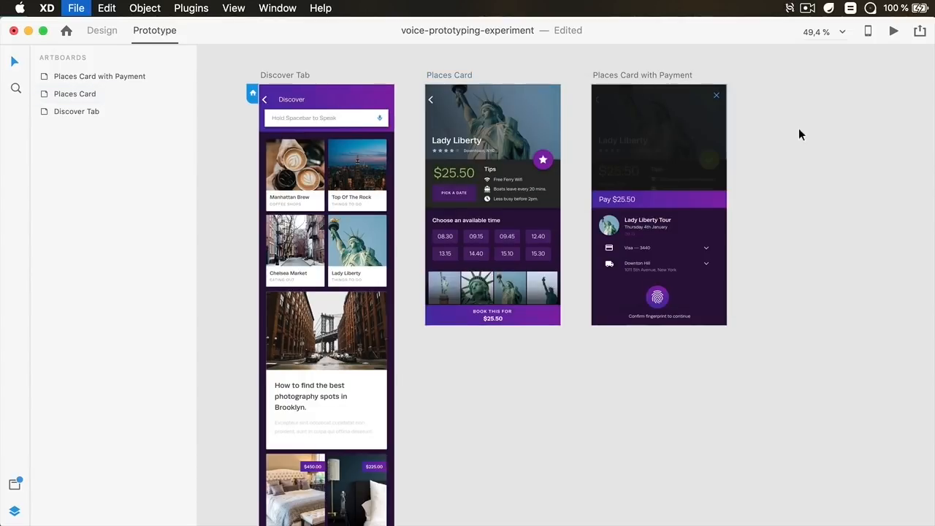
pyautogui.click(893, 30)
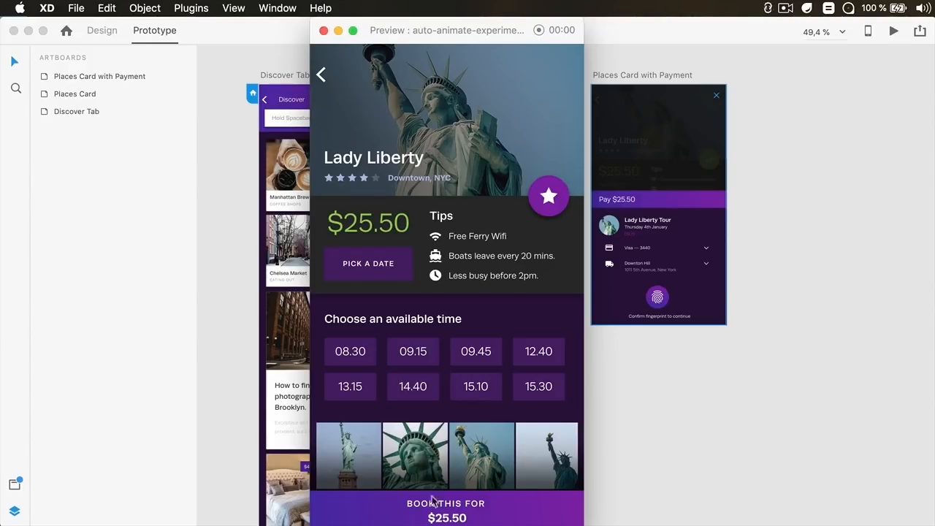
pyautogui.click(324, 29)
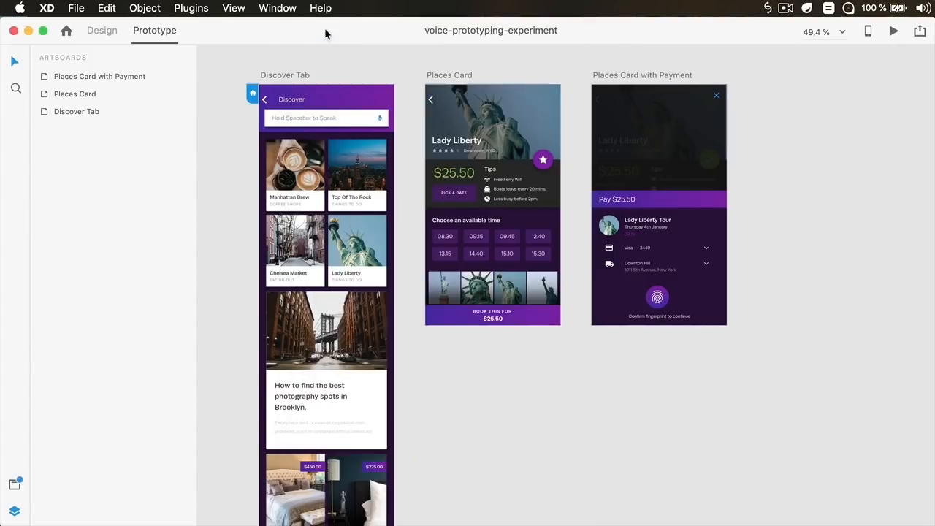
# Link the Places Card content to Places Card with Payment with a Voice trigger using the command "Book a ticket"
pyautogui.click(633, 76)
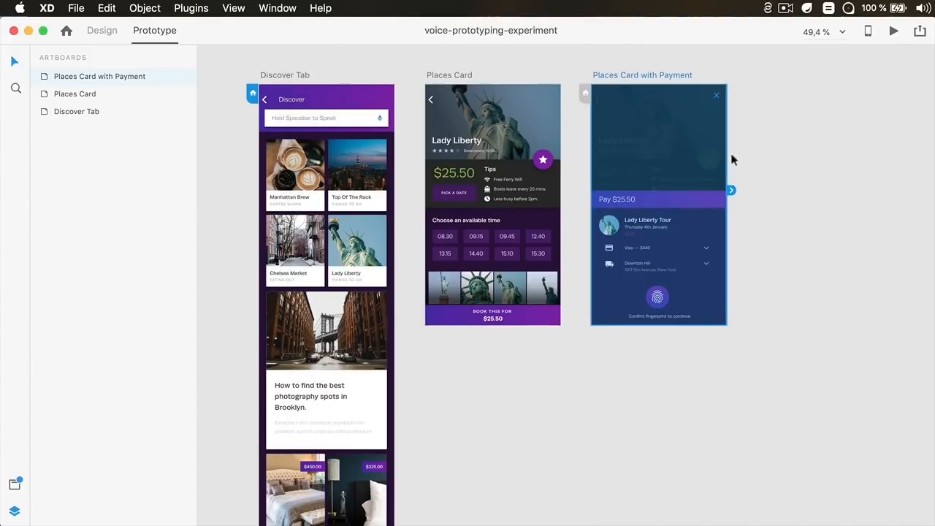
pyautogui.click(794, 143)
pyautogui.click(511, 188)
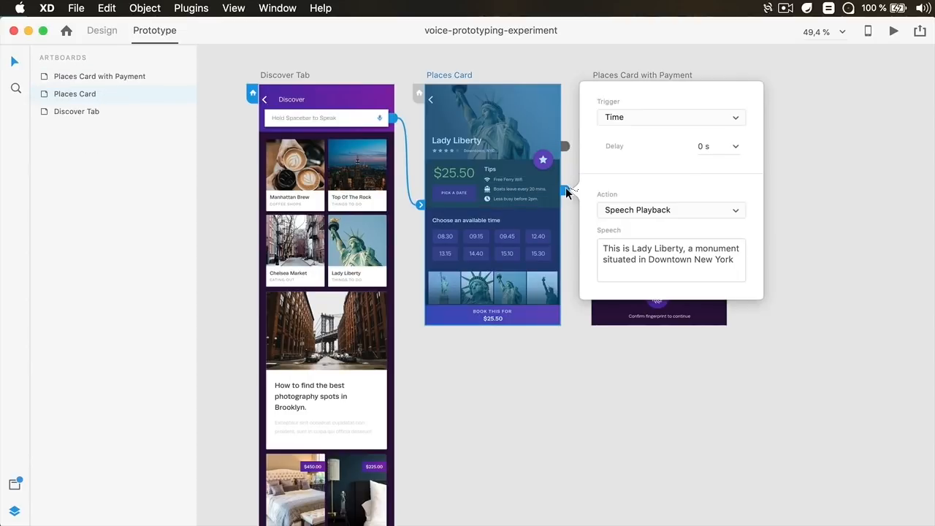
pyautogui.moveTo(566, 191); pyautogui.dragTo(623, 146)
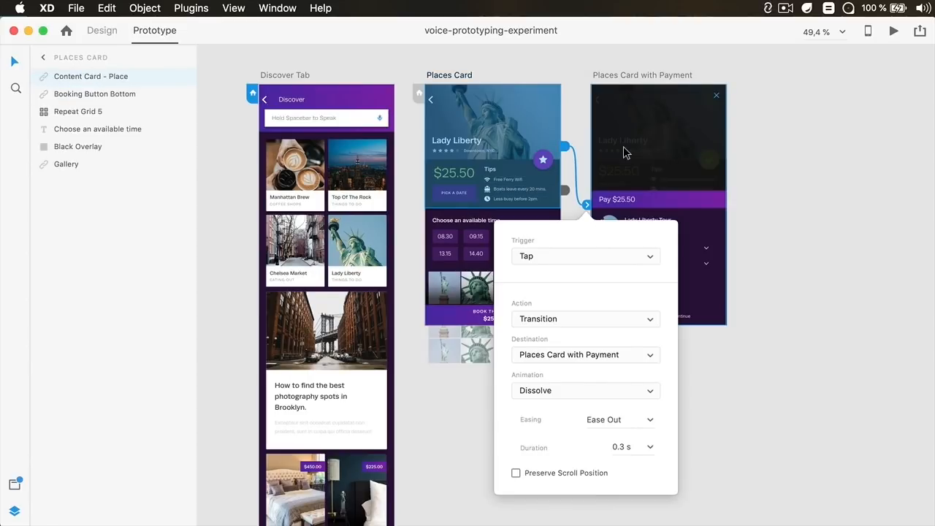
pyautogui.click(560, 255)
pyautogui.click(560, 275)
pyautogui.click(560, 308)
pyautogui.write('Book a ticket')
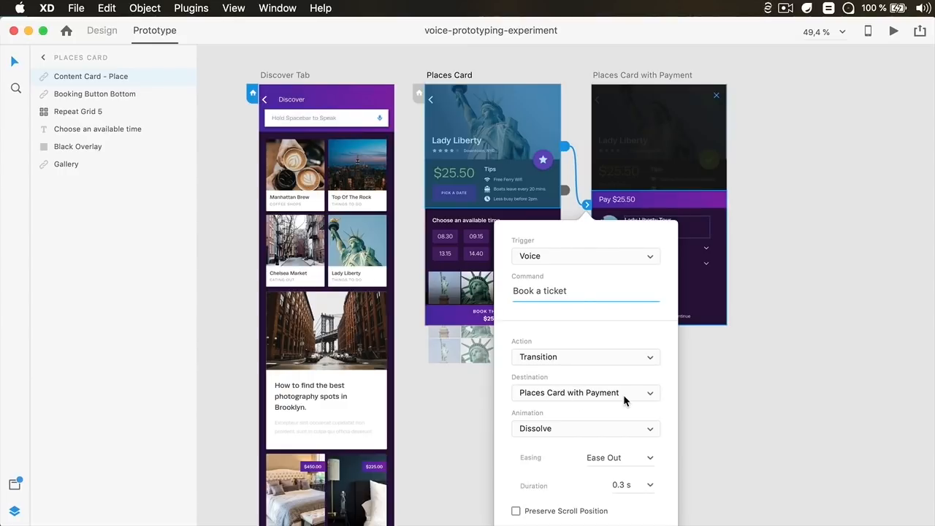
pyautogui.click(747, 367)
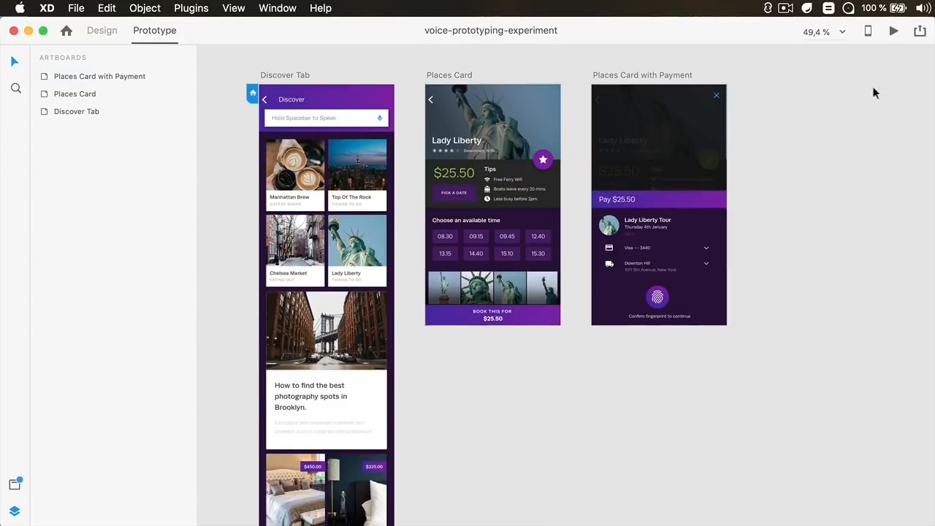
# Preview the prototype and test both voice commands through to the payment screen
pyautogui.click(892, 31)
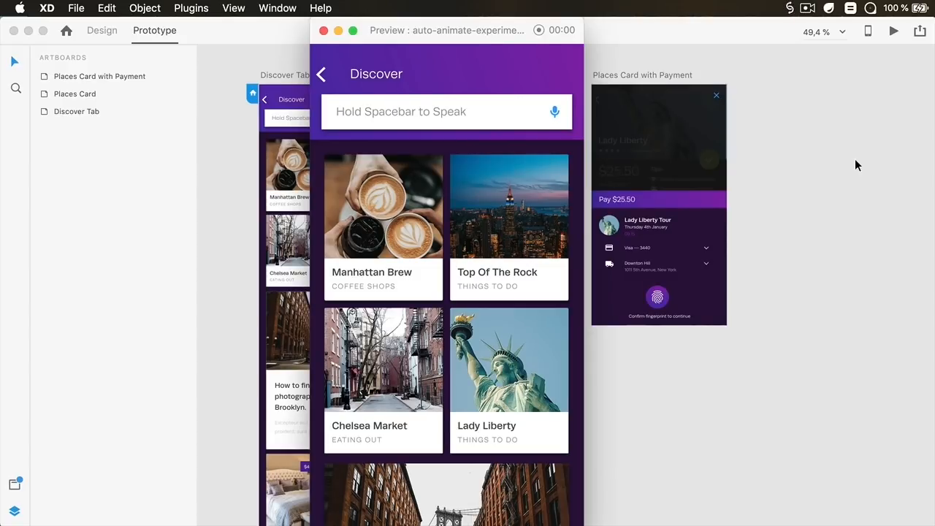
pyautogui.press('space')
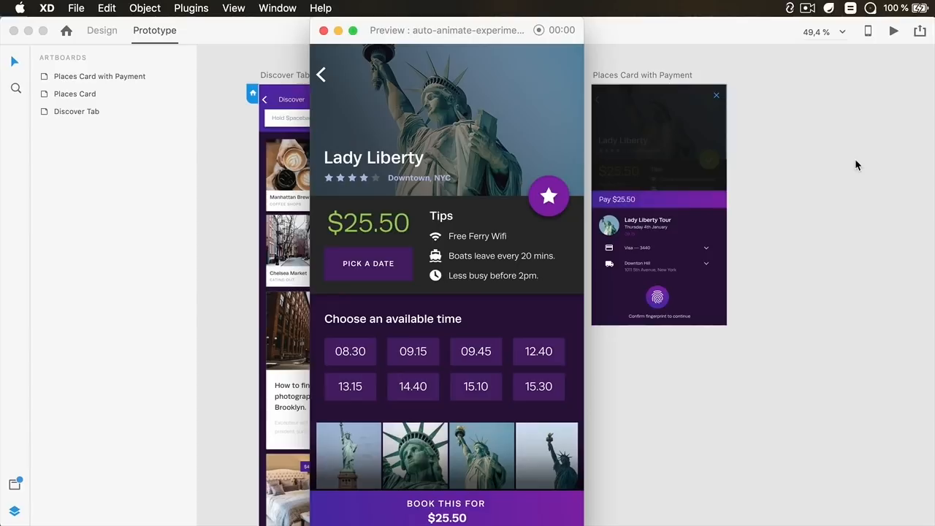
pyautogui.press('space')
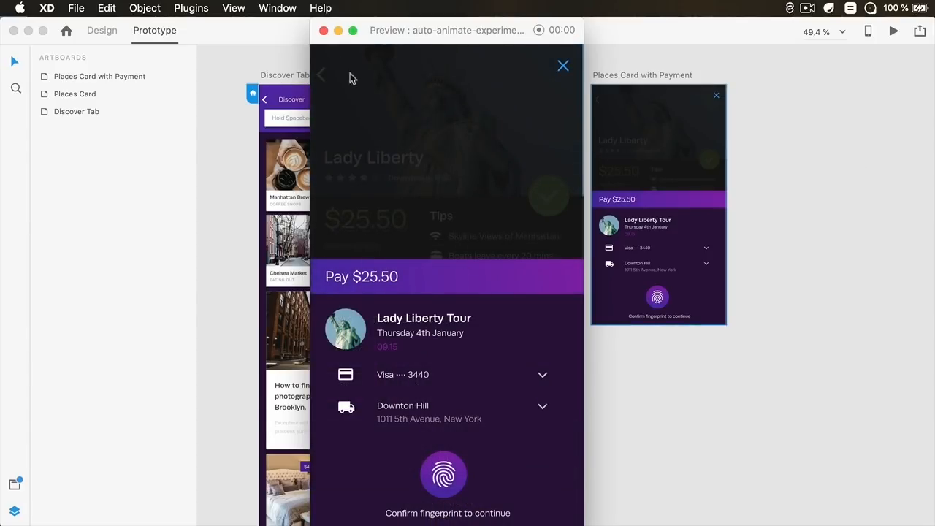
pyautogui.click(323, 31)
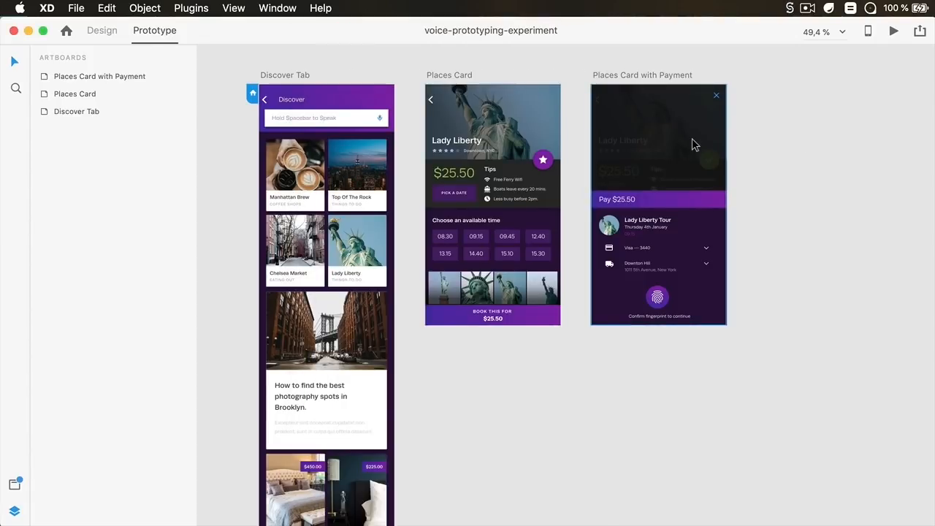
# Give the Places Card with Payment artboard a Time trigger with Speech Playback saying "To book this ticket for $25 dollars and fifty cents, use your fingerprint to continue"
pyautogui.click(694, 145)
pyautogui.click(669, 76)
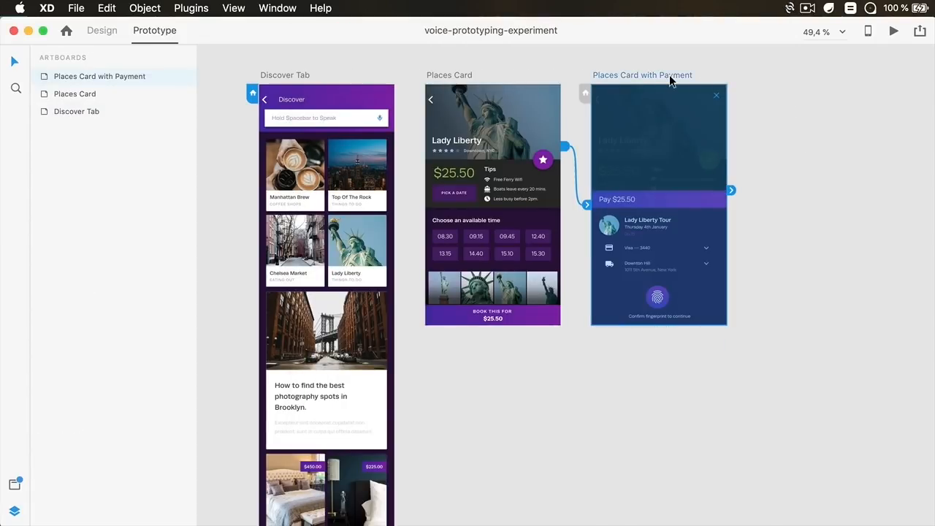
pyautogui.click(732, 191)
pyautogui.click(801, 110)
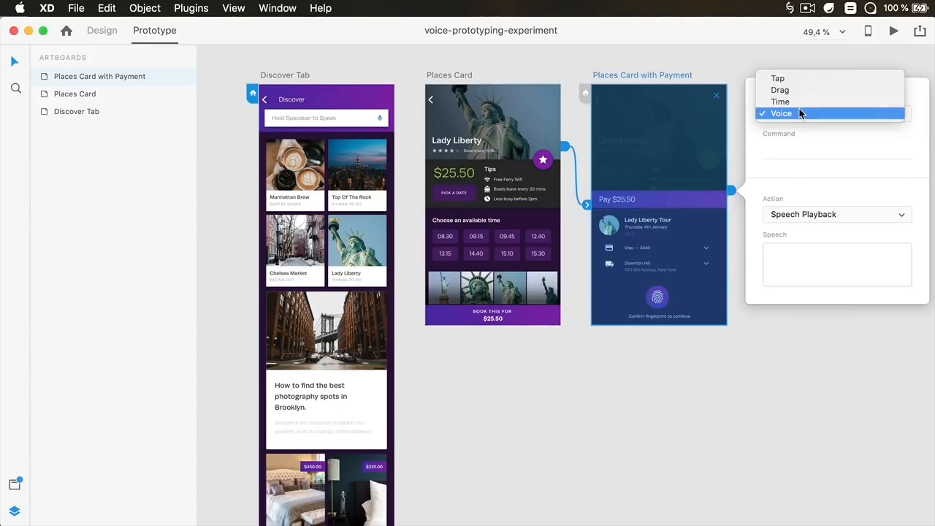
pyautogui.click(801, 103)
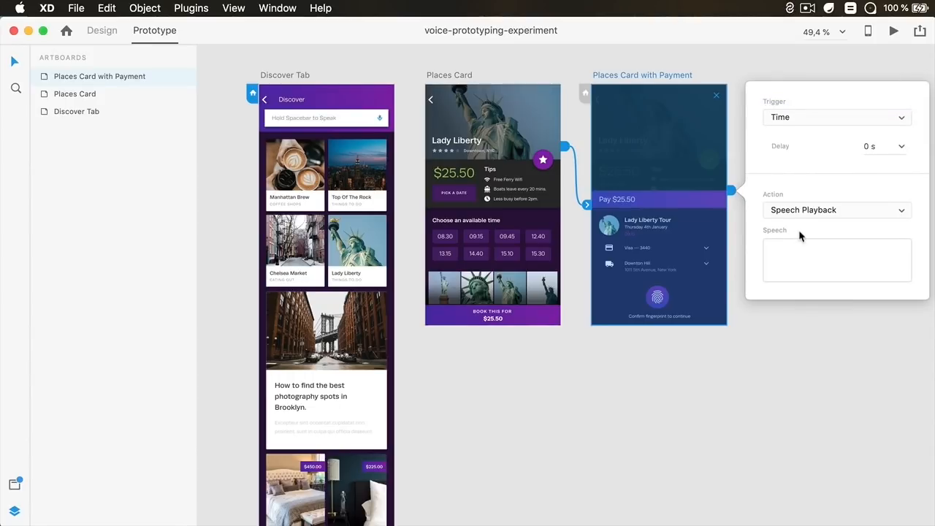
pyautogui.click(791, 247)
pyautogui.write('To book this ticket for $25 dollars and fifty cents, use your fingerprint to continue')
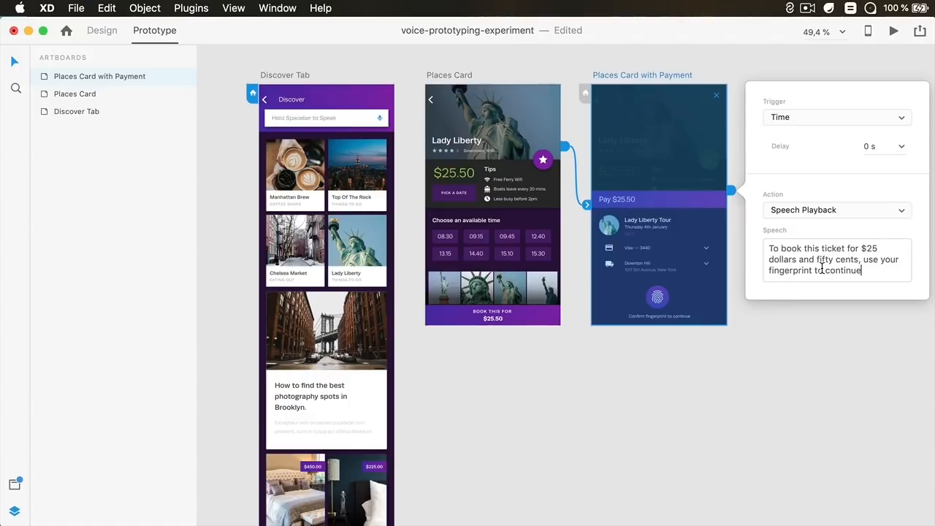
# Preview the whole prototype and test the voice commands through to the payment screen's spoken prompt
pyautogui.click(835, 323)
pyautogui.press('super+0')
pyautogui.click(893, 31)
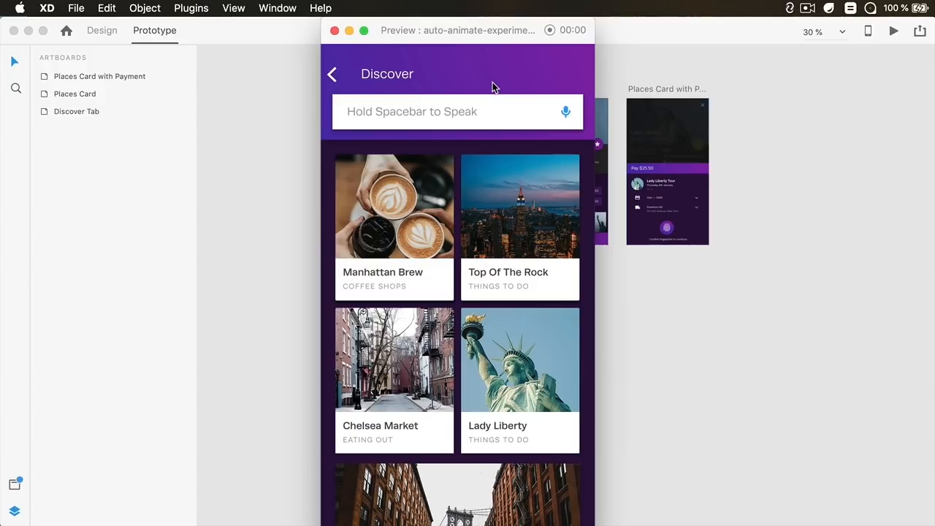
pyautogui.press('space')
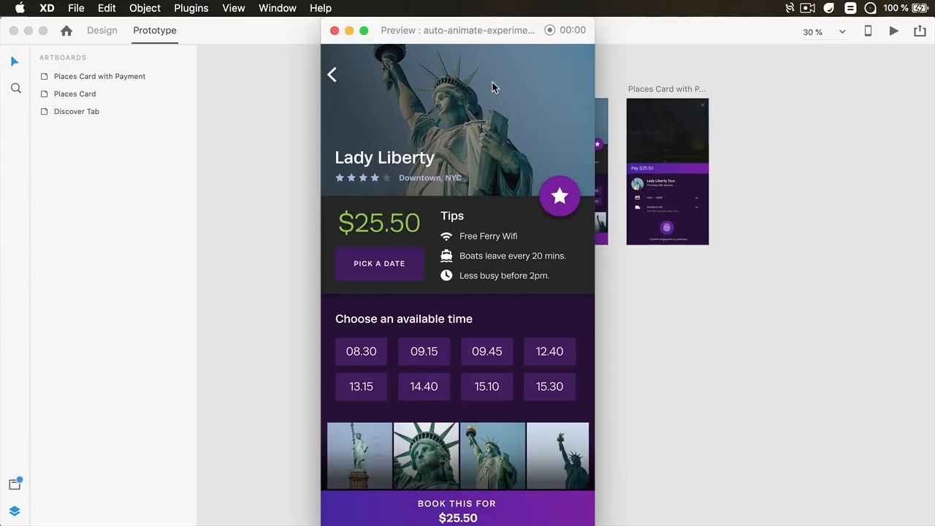
pyautogui.click(492, 82)
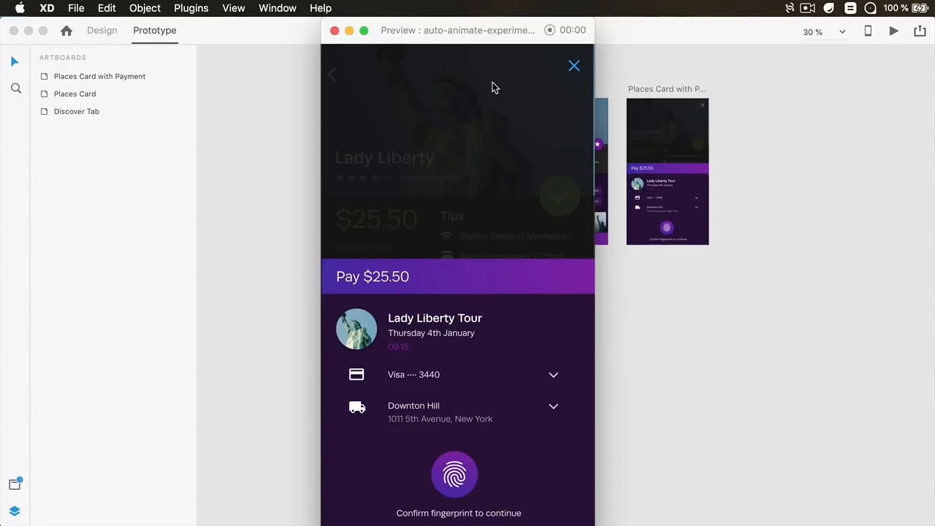
pyautogui.click(335, 30)
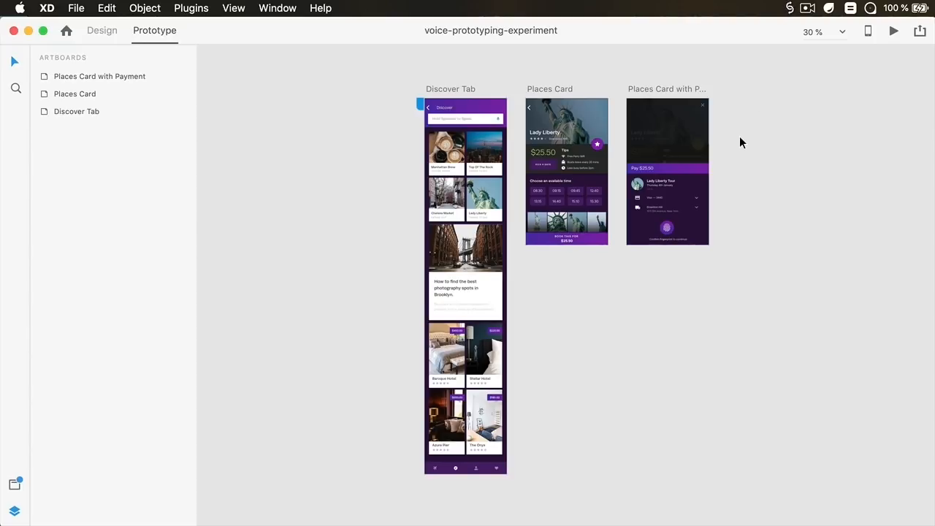
pyautogui.scroll(5, 739, 135)
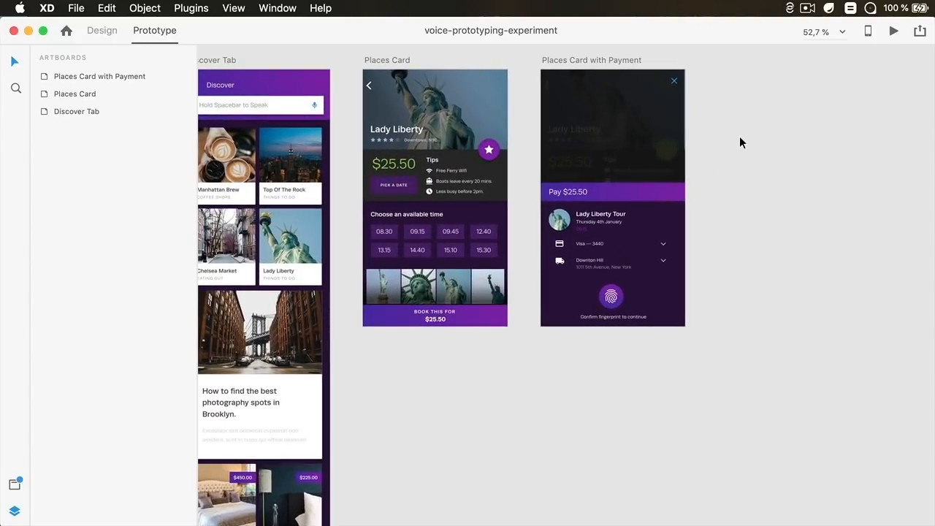
pyautogui.hscroll(-3, 735, 119)
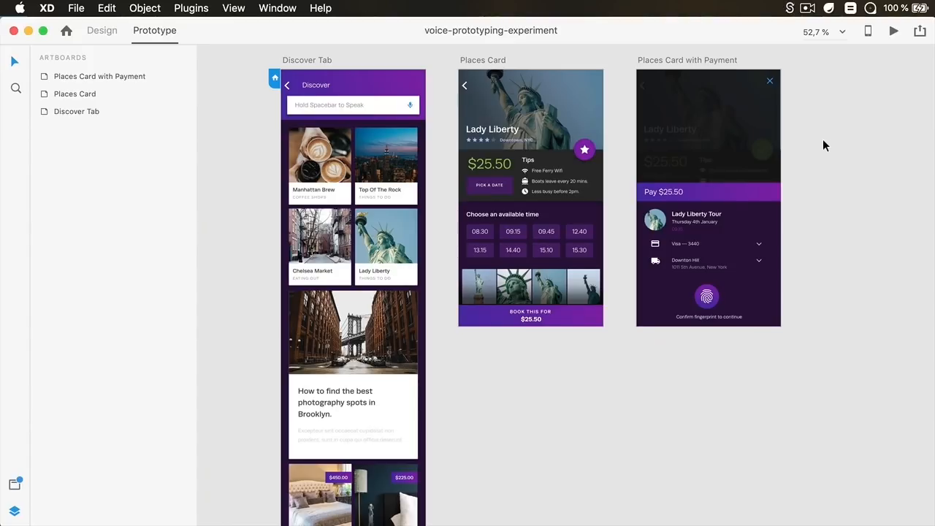